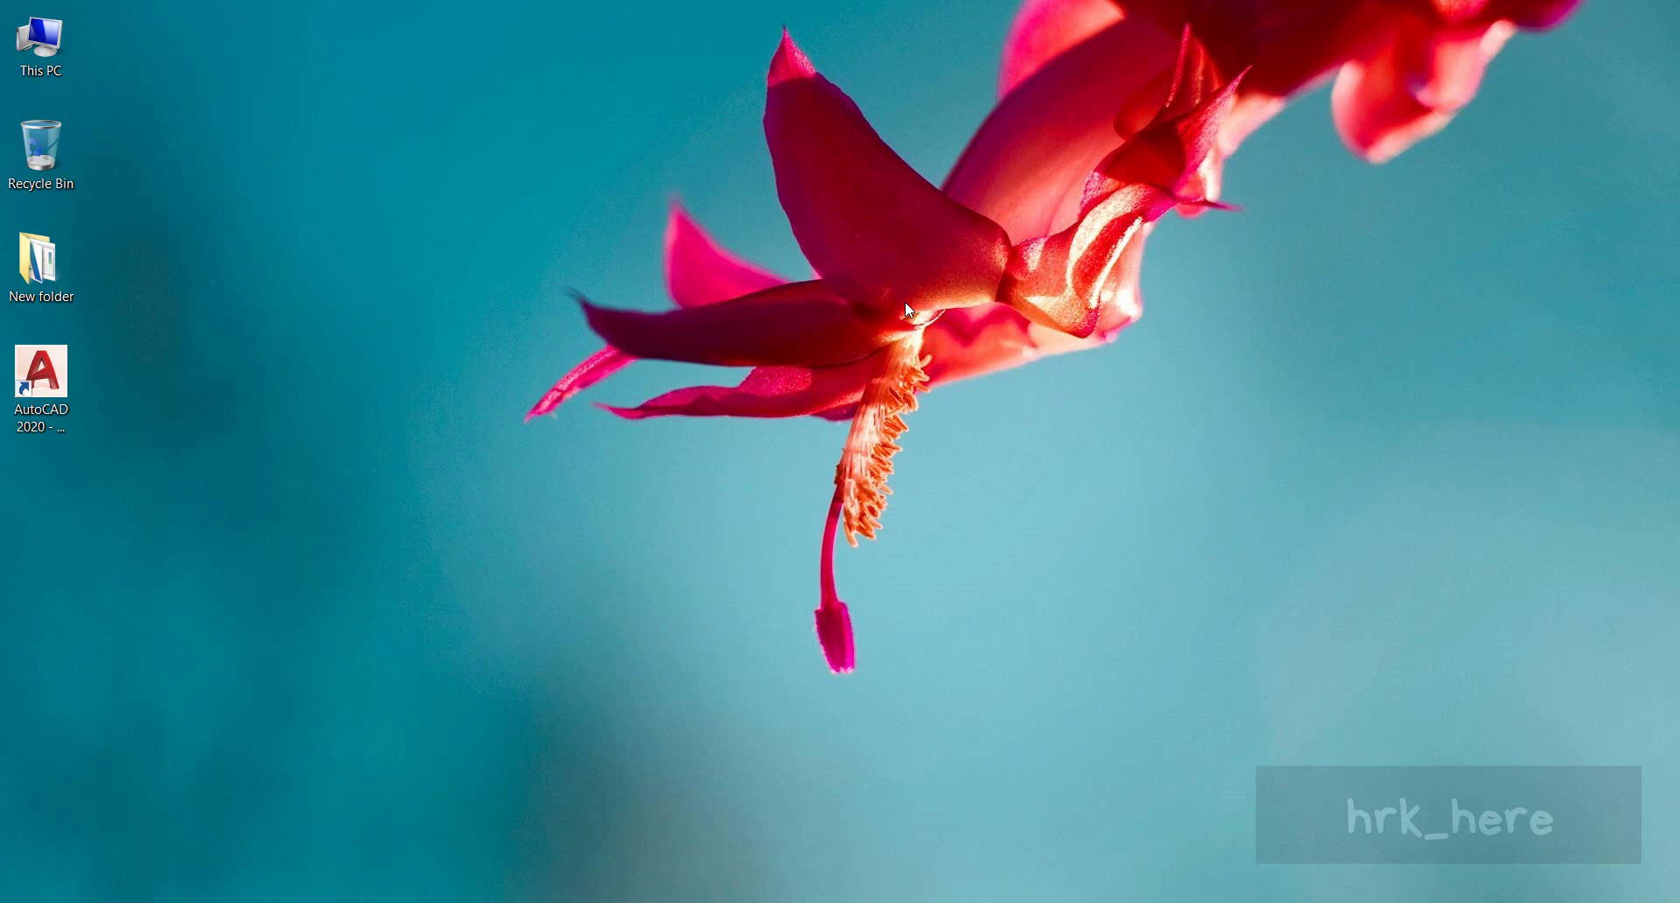
Step: Launch AutoCAD 2020 from its Windows desktop icon
{"action": "double_click", "coordinate": [65, 386]}
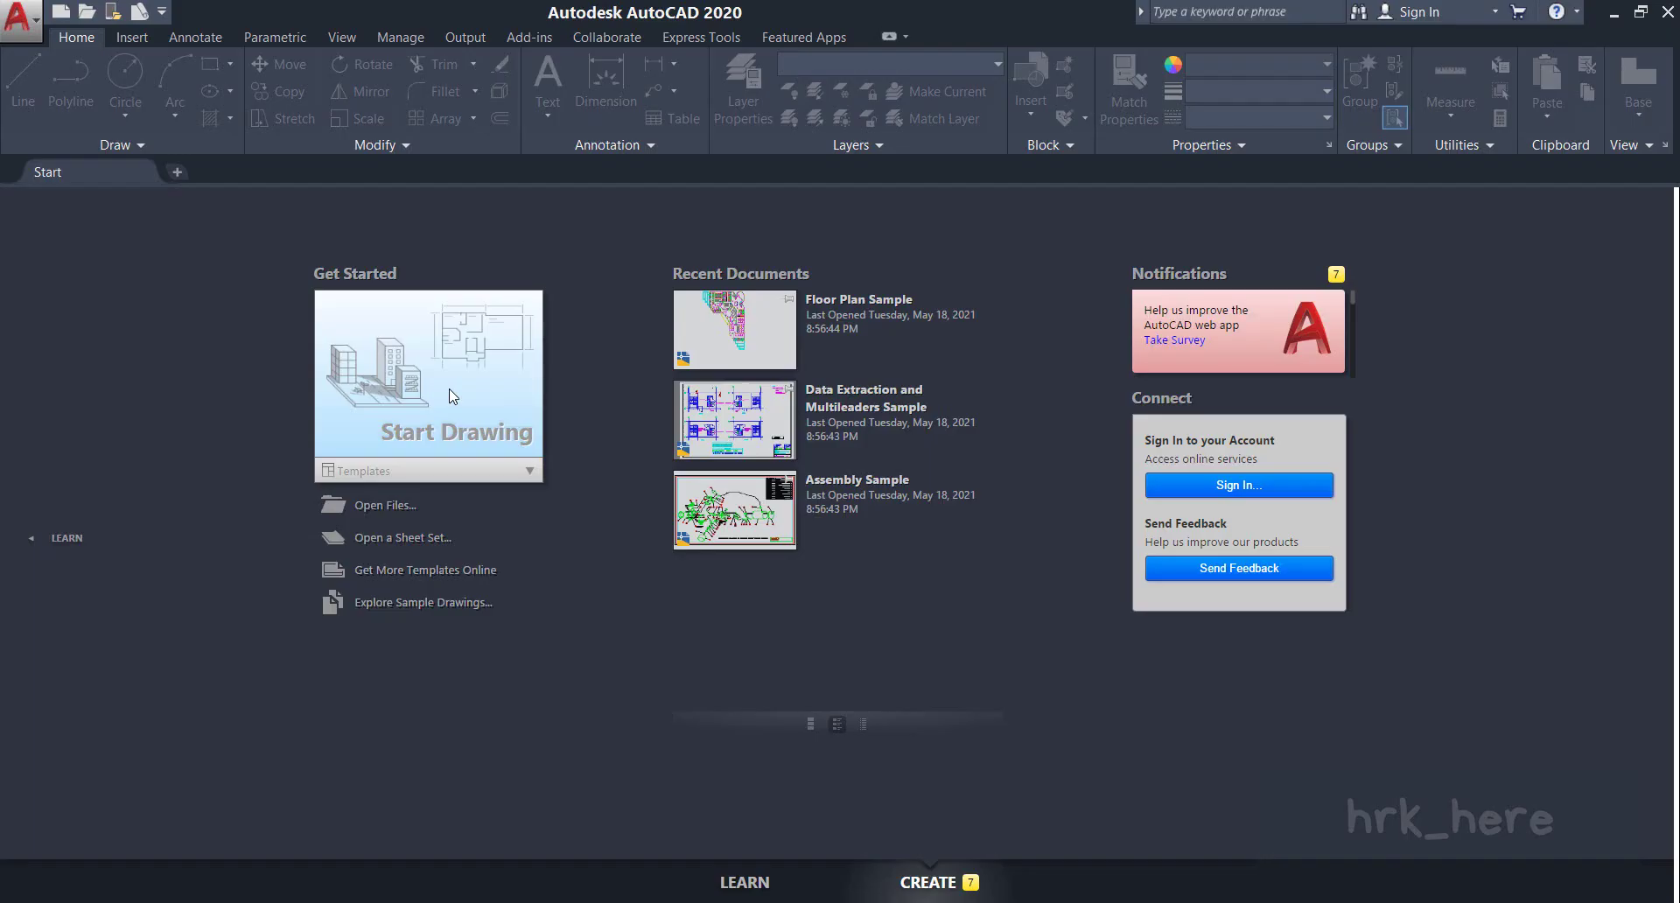
Step: Create the new blank drawing Drawing1.dwg from the Start Drawing tile
{"action": "left_click", "coordinate": [453, 397]}
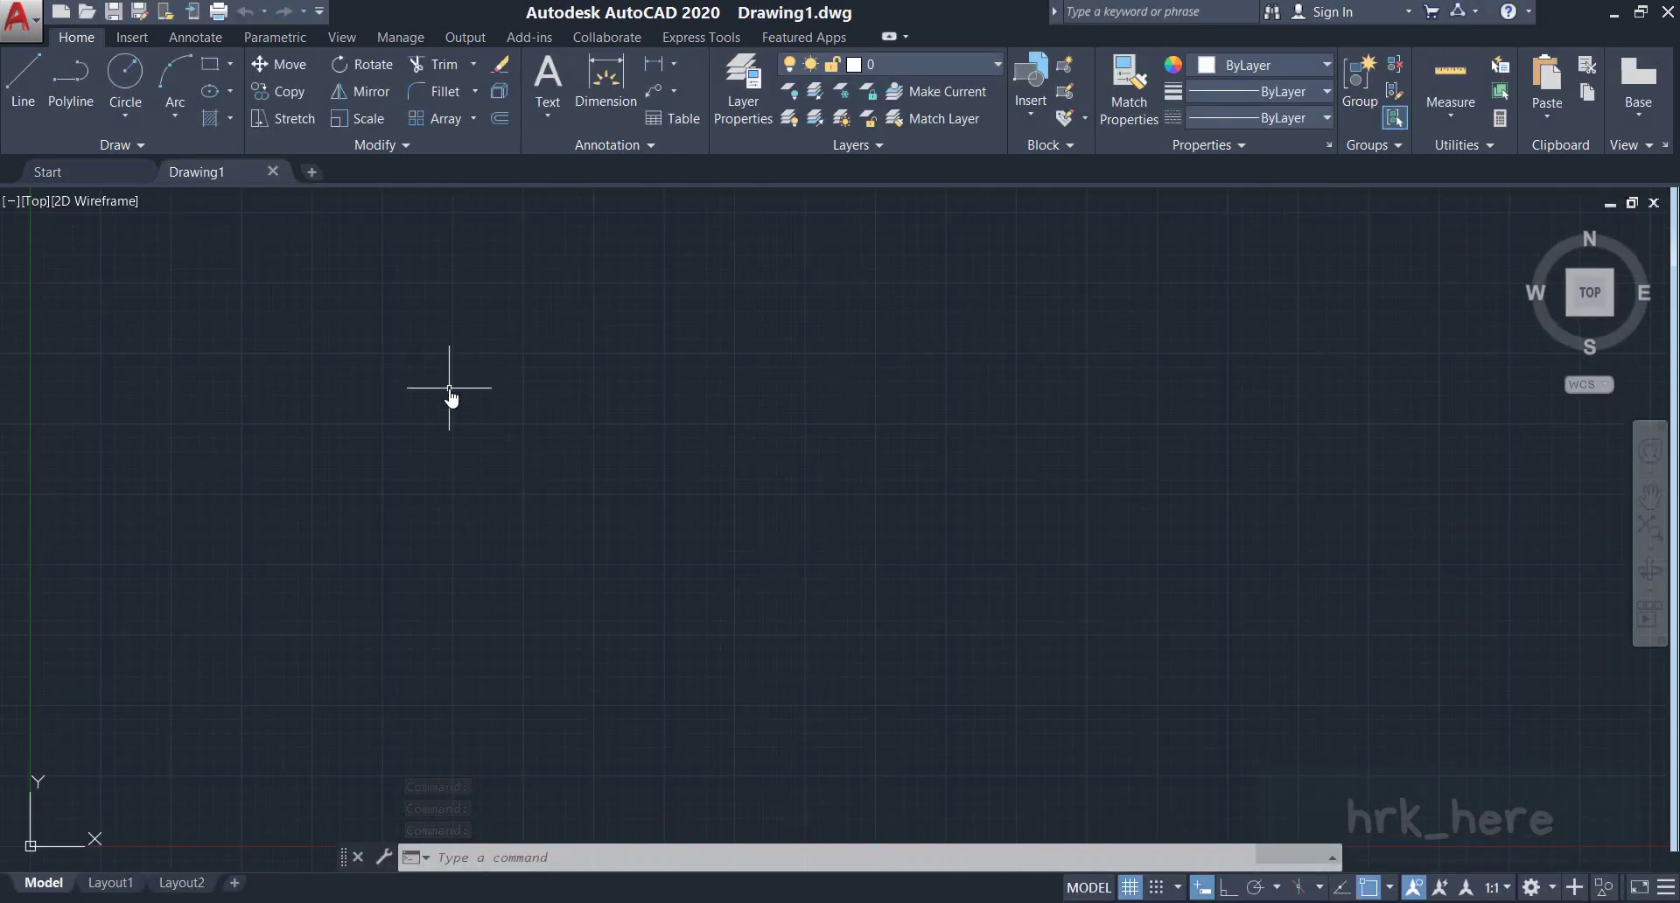
Step: Toggle Dynamic Input in the status bar after browsing the Arc methods list
{"action": "left_click", "coordinate": [176, 116]}
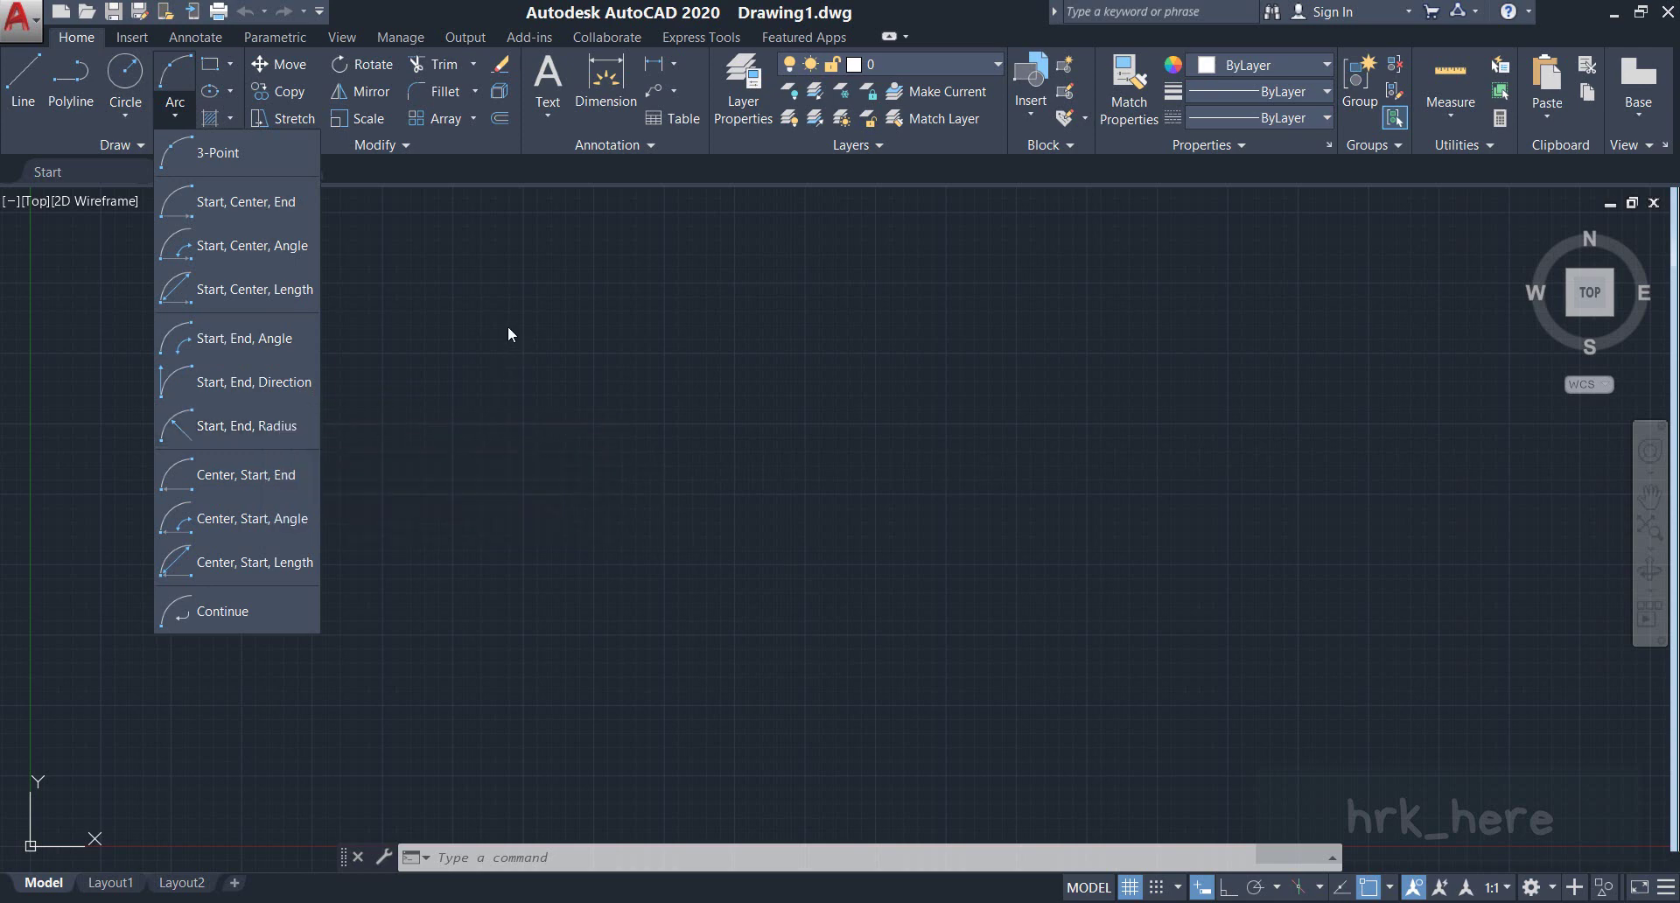
{"action": "key", "text": "Escape"}
{"action": "key", "text": "Escape"}
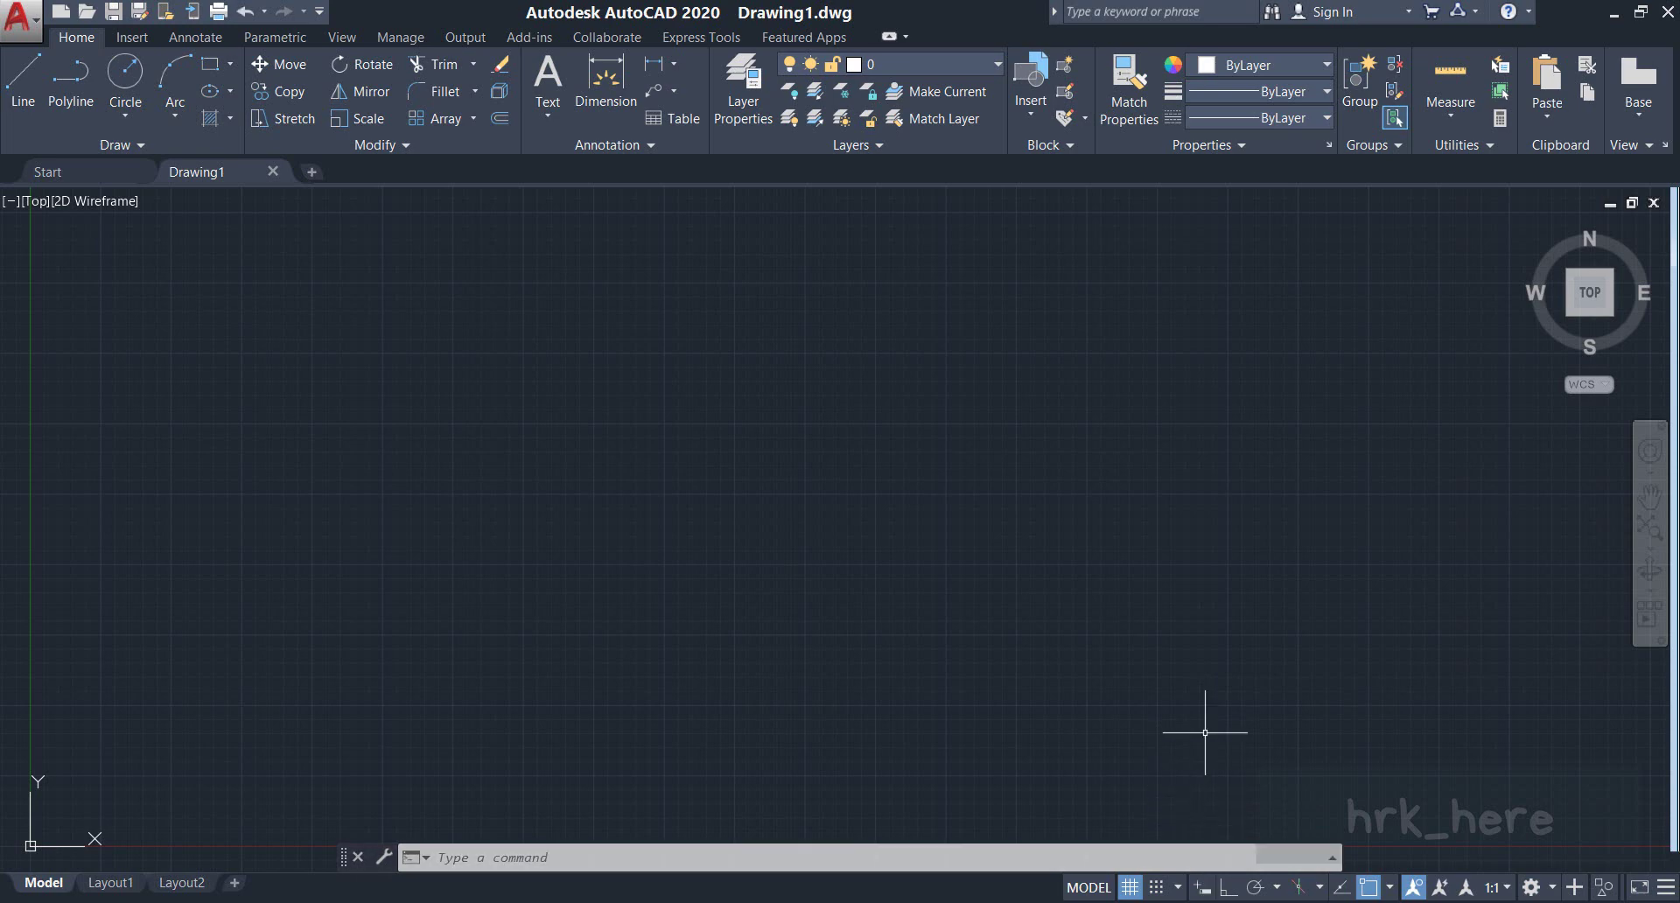
{"action": "left_click", "coordinate": [1204, 889]}
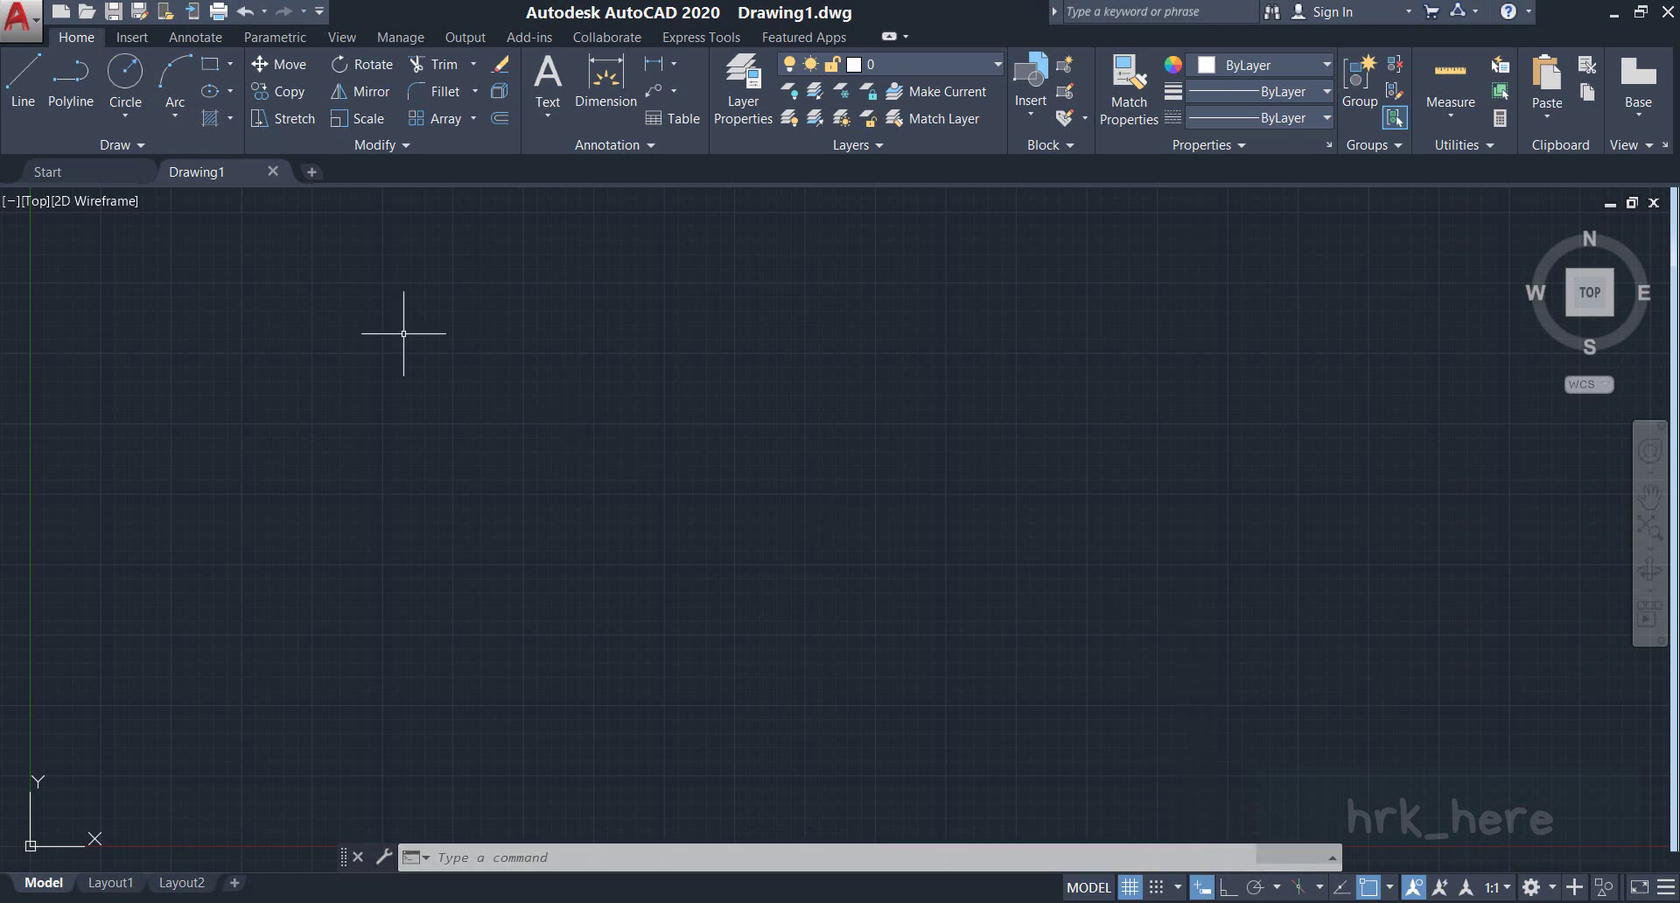
{"action": "left_click", "coordinate": [177, 112]}
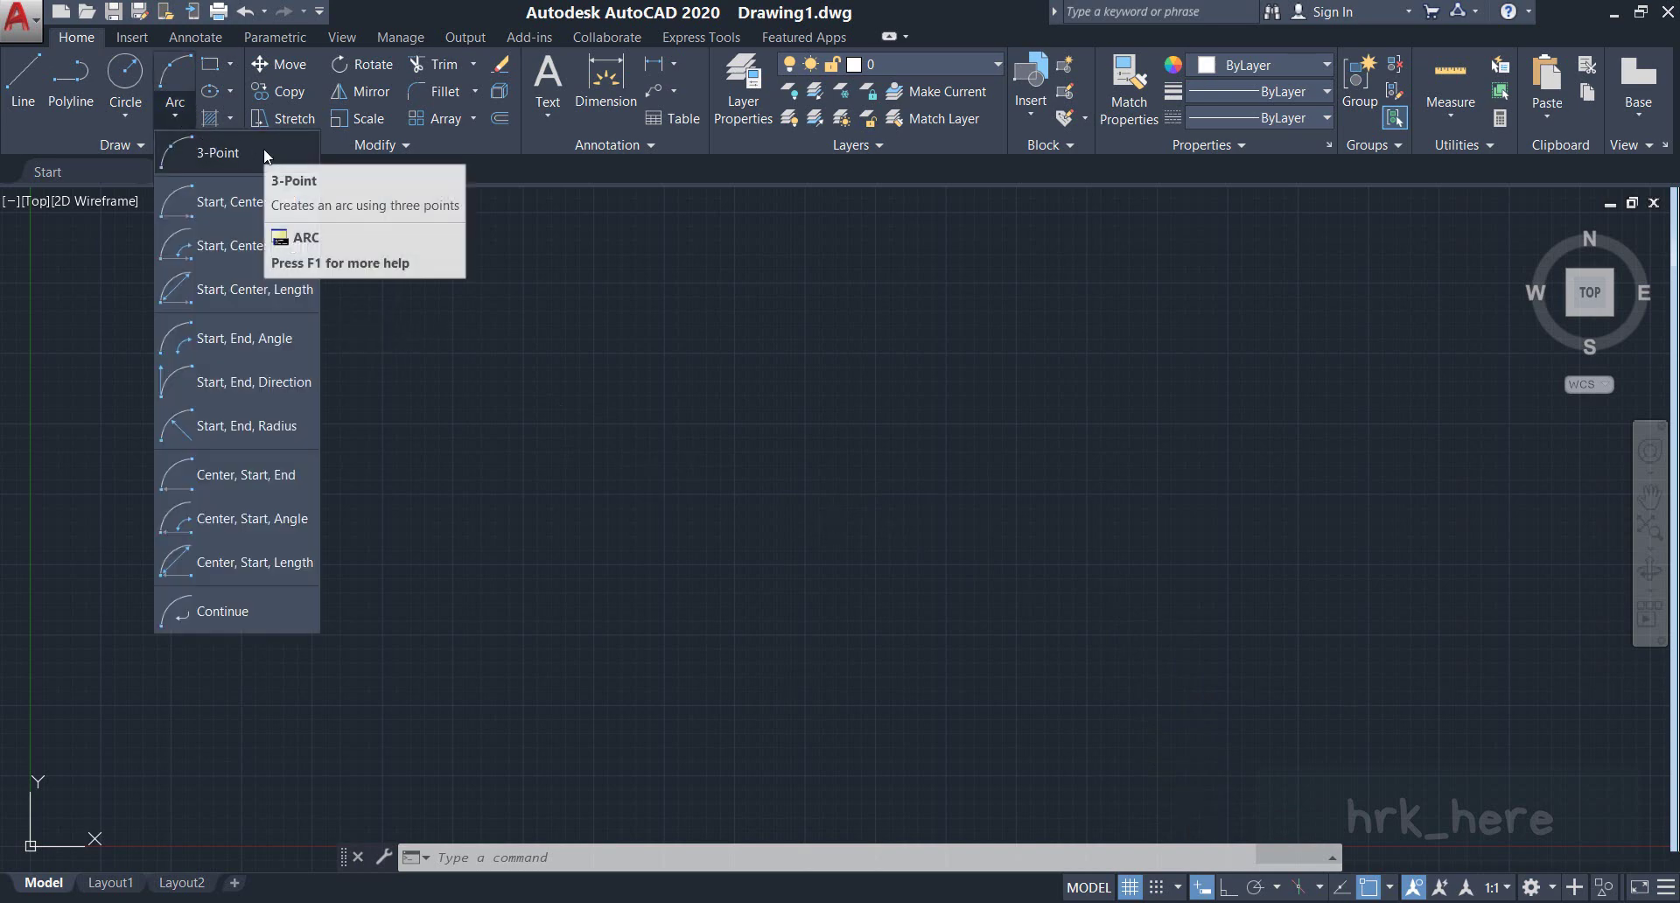
{"action": "left_click", "coordinate": [180, 116]}
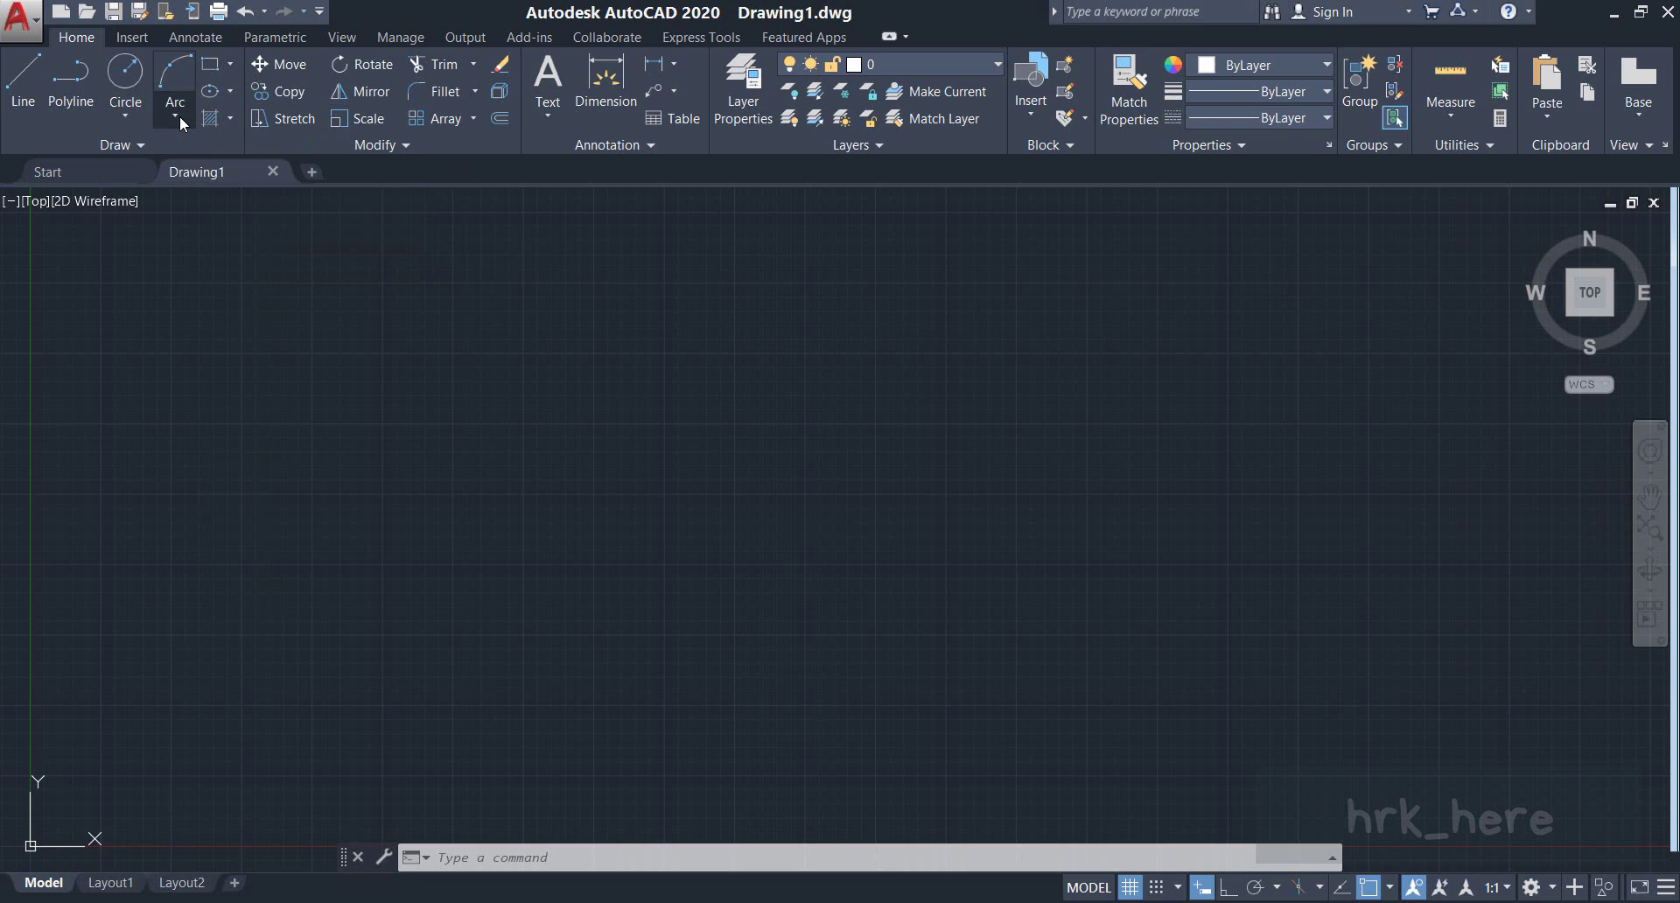
Step: Draw an L of a vertical line down to a corner and a horizontal line rightward
{"action": "left_click", "coordinate": [22, 93]}
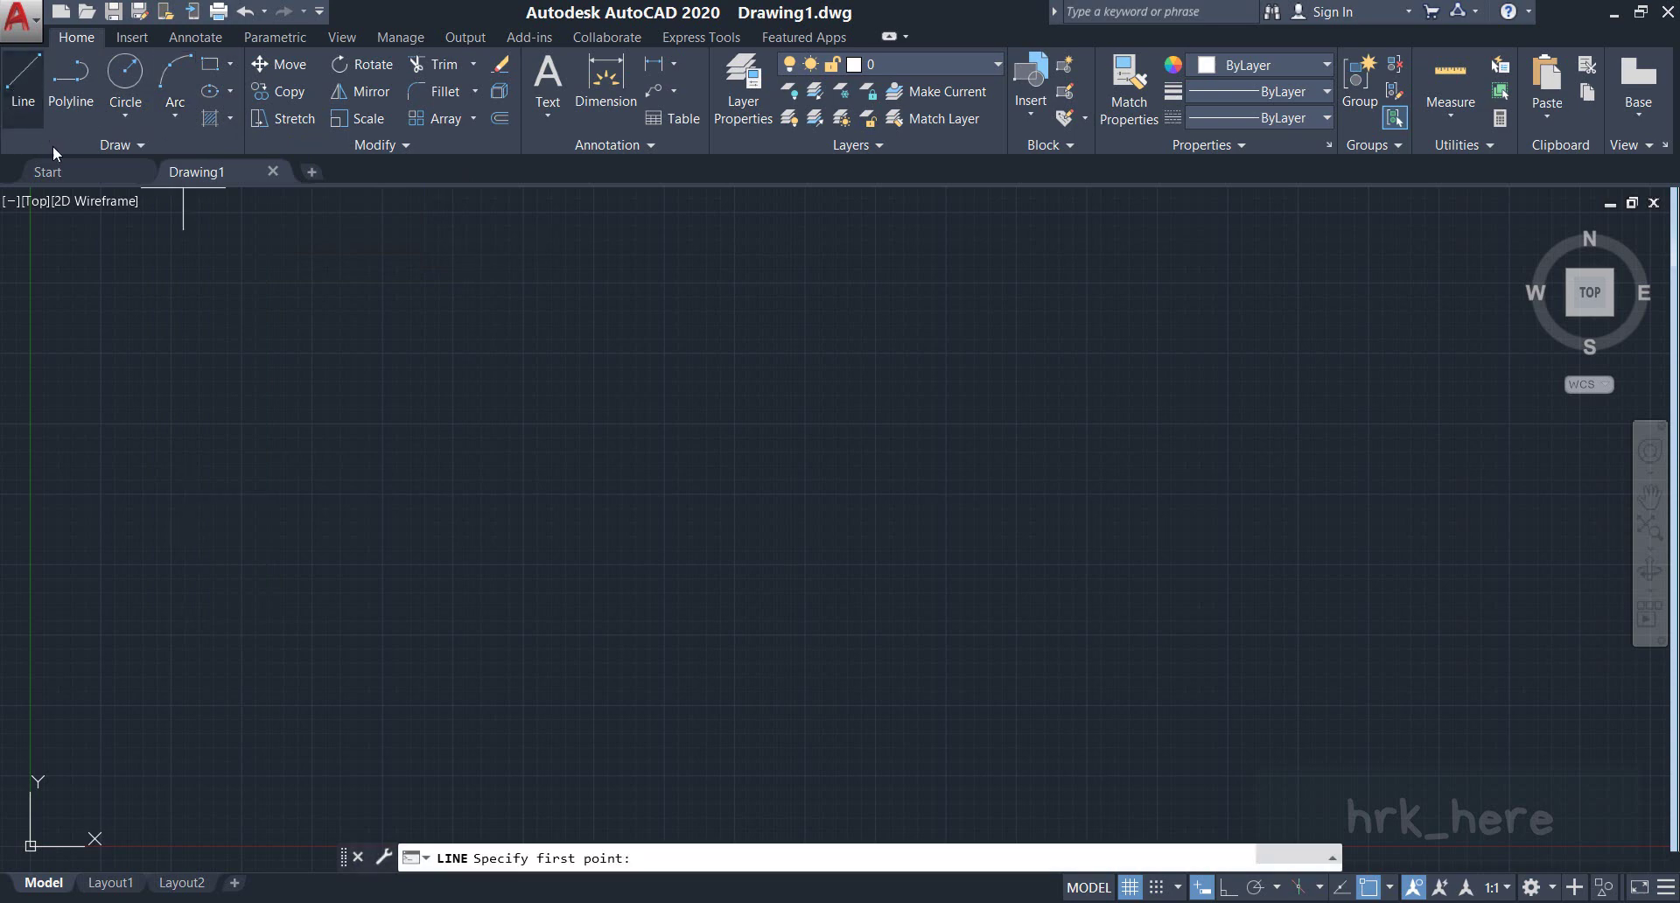
{"action": "left_click", "coordinate": [295, 378]}
{"action": "left_click", "coordinate": [294, 567]}
{"action": "left_click", "coordinate": [478, 566]}
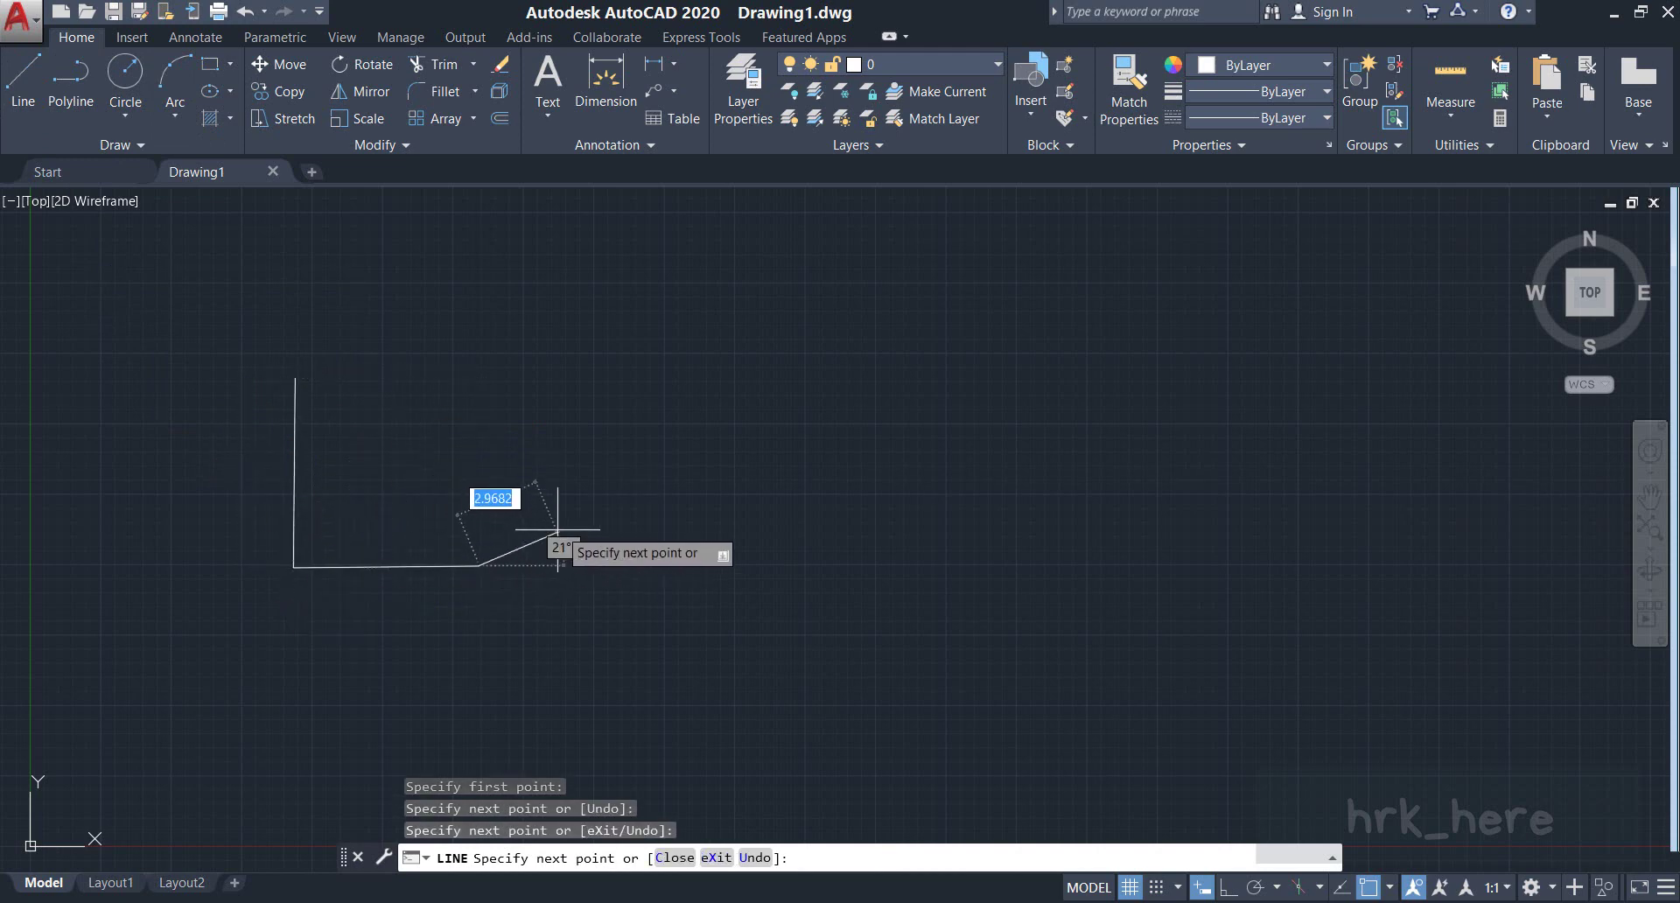
{"action": "key", "text": "Return"}
{"action": "mouse_move", "coordinate": [588, 547]}
{"action": "middle_mouse_down"}
{"action": "mouse_move", "coordinate": [574, 505]}
{"action": "mouse_move", "coordinate": [631, 522]}
{"action": "middle_mouse_up"}
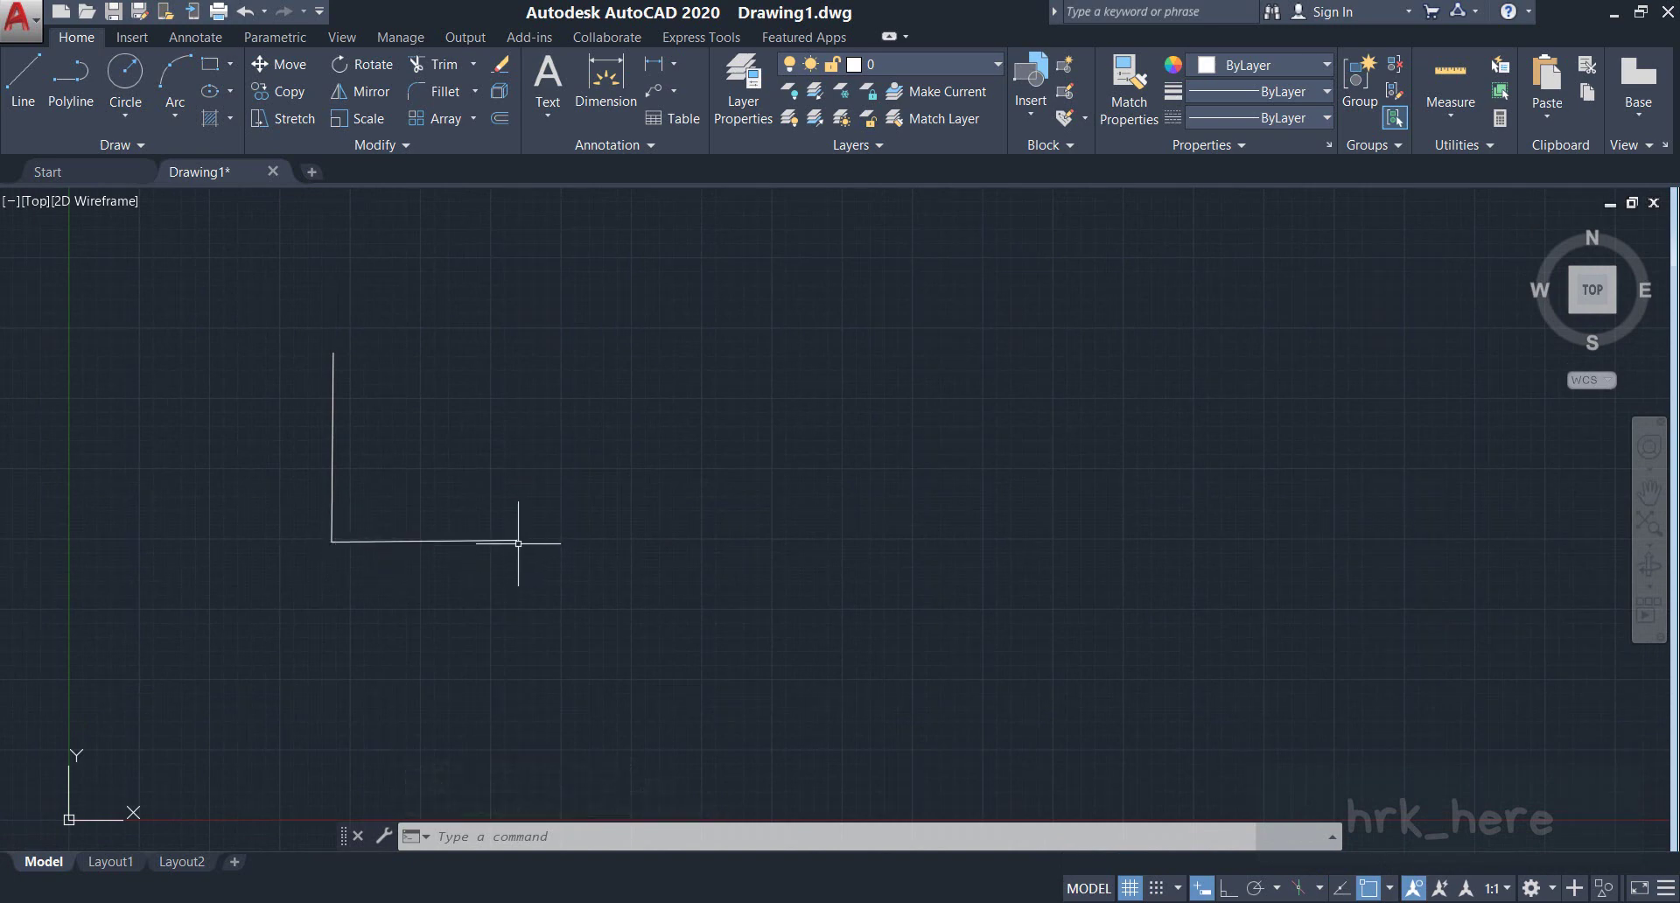
Step: Draw a 3-Point arc through the vertical line's top, the corner and the horizontal end
{"action": "left_click", "coordinate": [175, 111]}
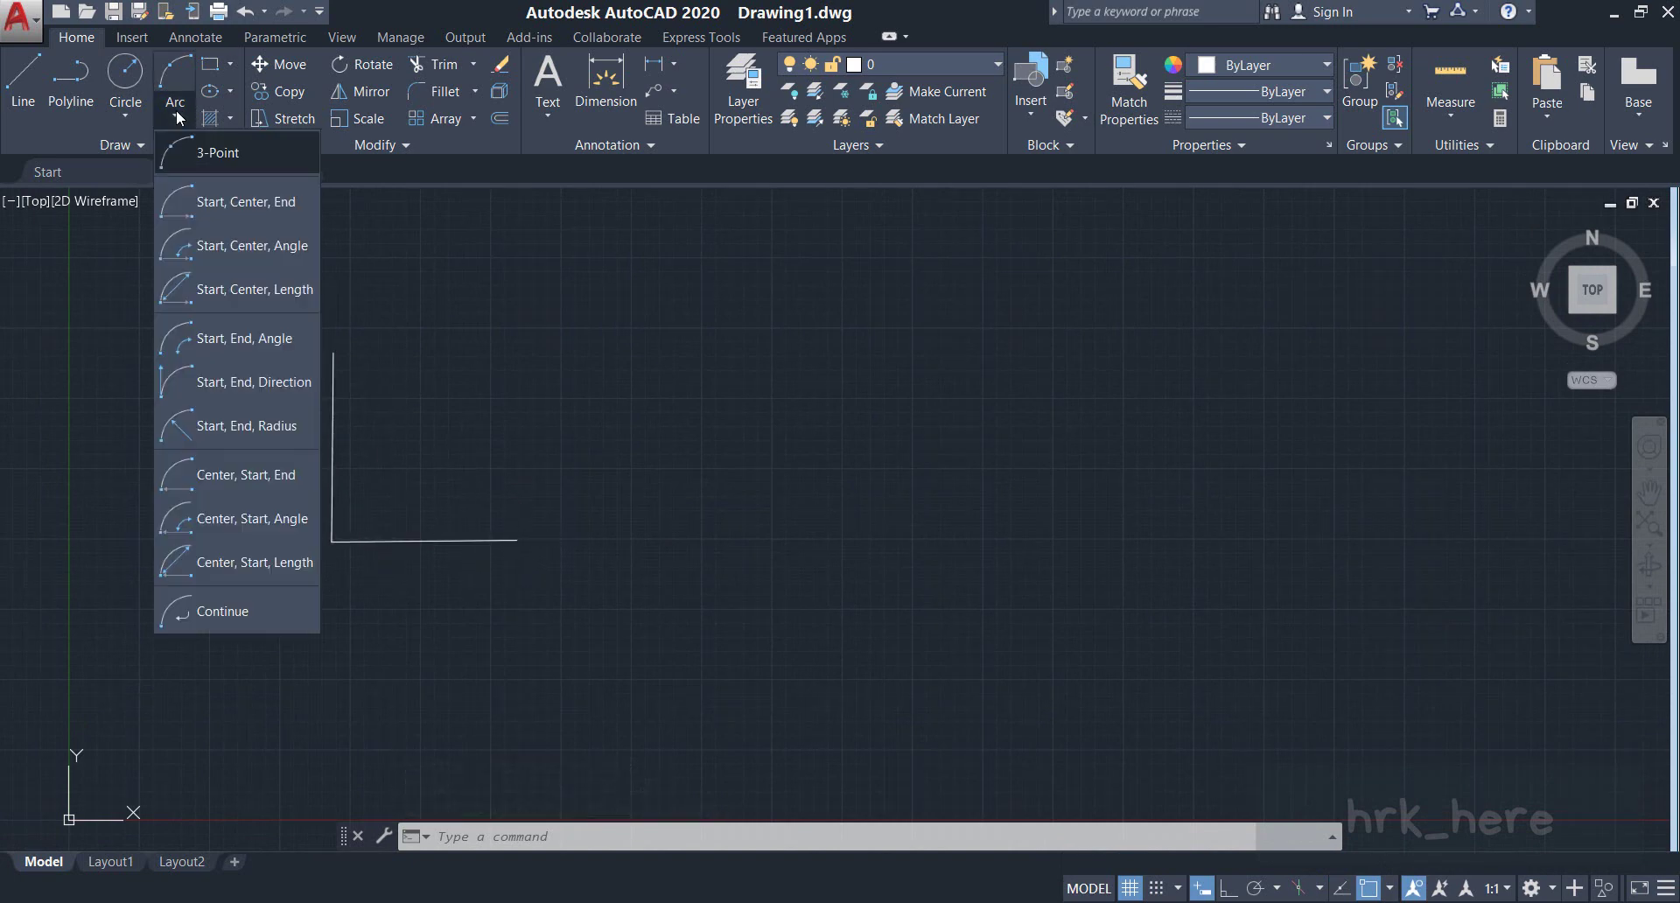
{"action": "left_click", "coordinate": [248, 154]}
{"action": "left_click", "coordinate": [332, 353]}
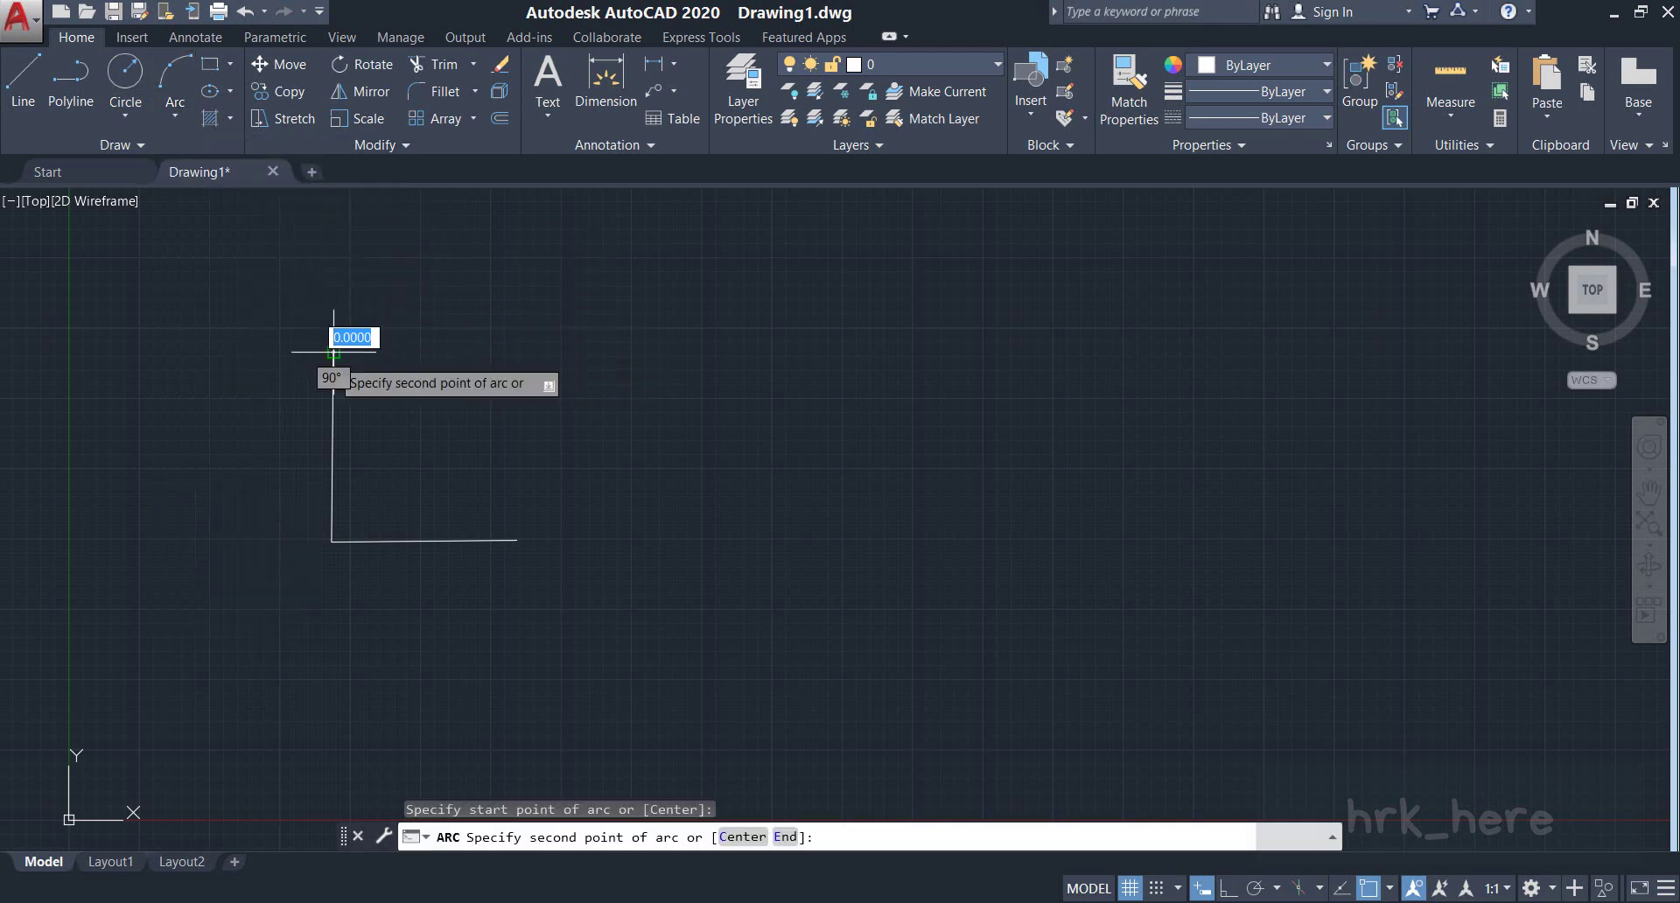
{"action": "left_click", "coordinate": [332, 542]}
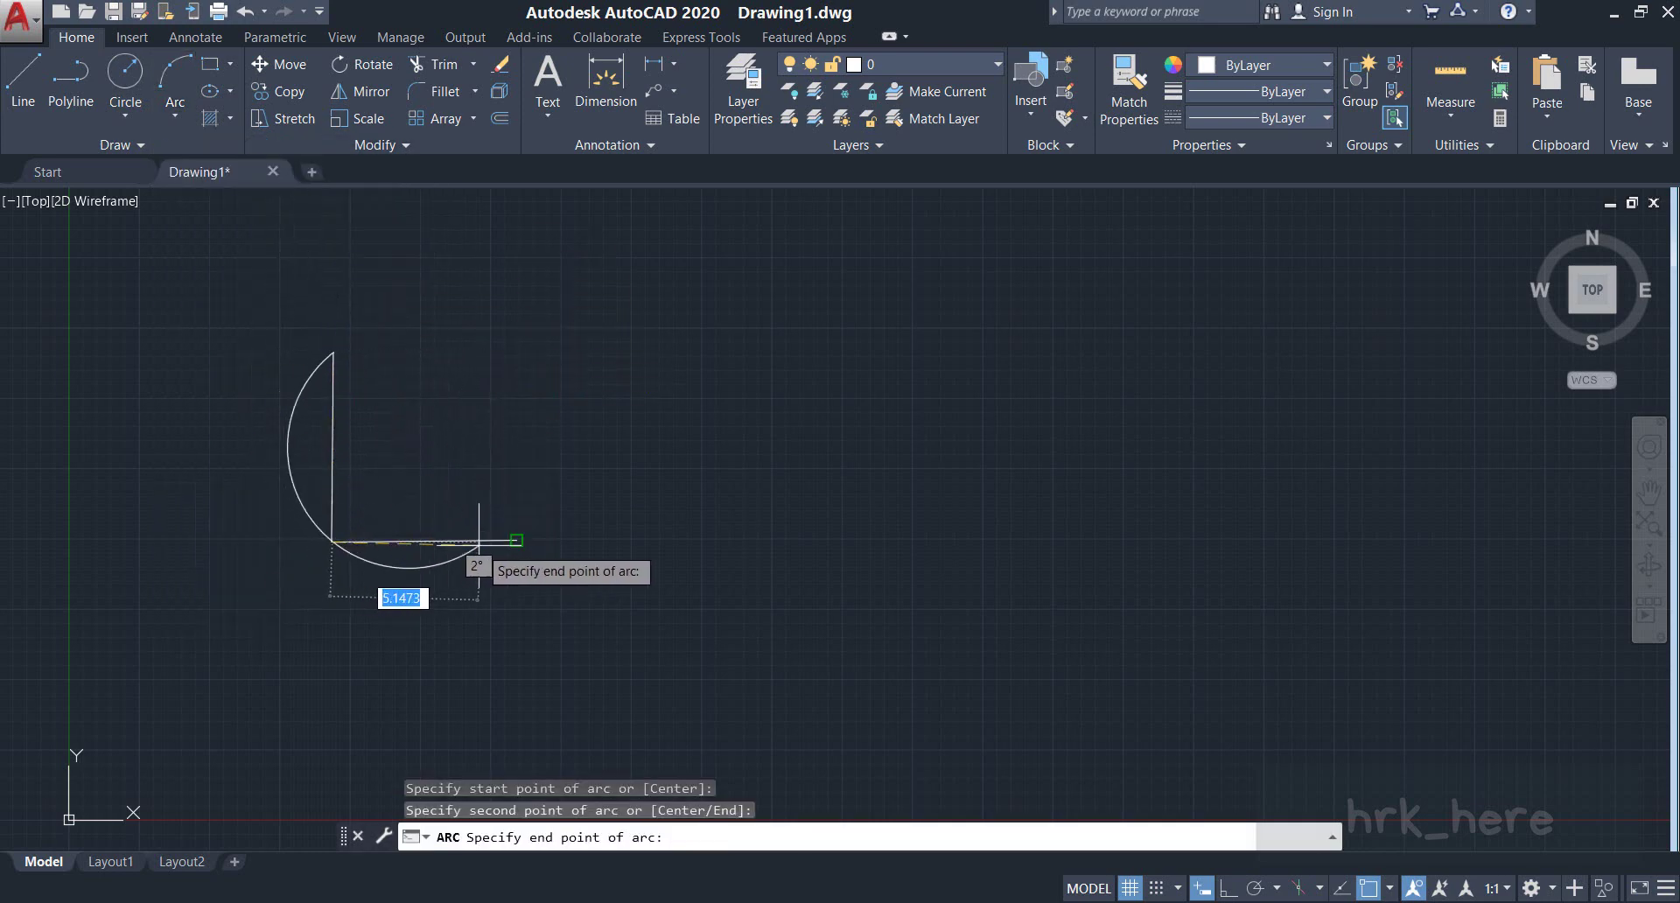
{"action": "left_click", "coordinate": [516, 540]}
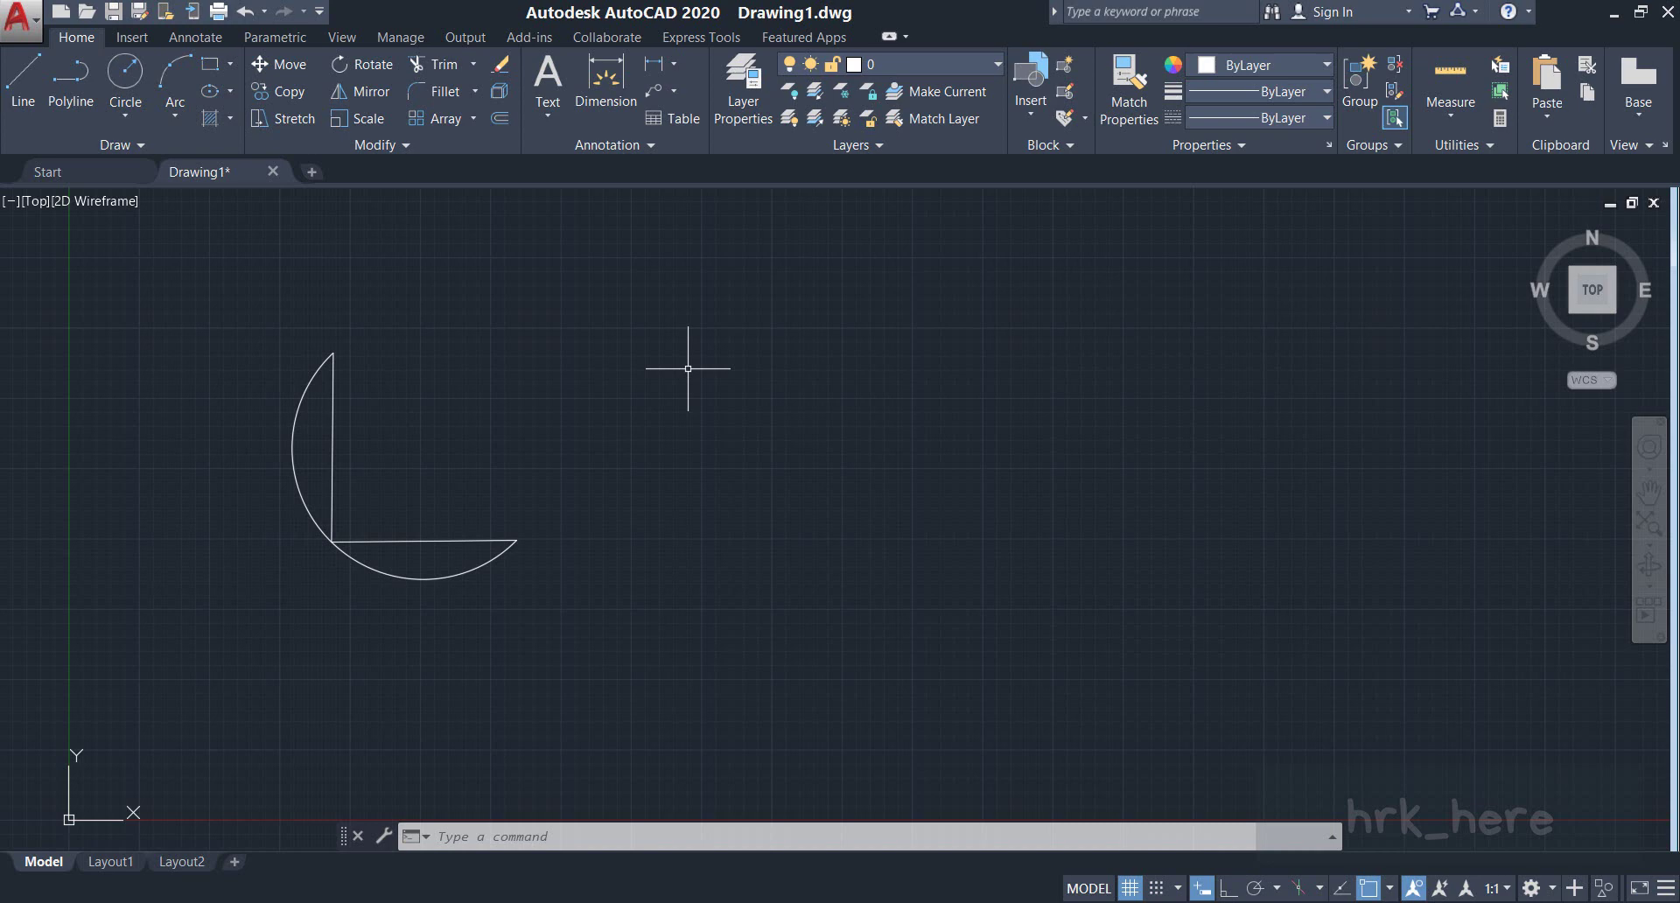
{"action": "middle_click_drag", "start_coordinate": [749, 542], "coordinate": [491, 550]}
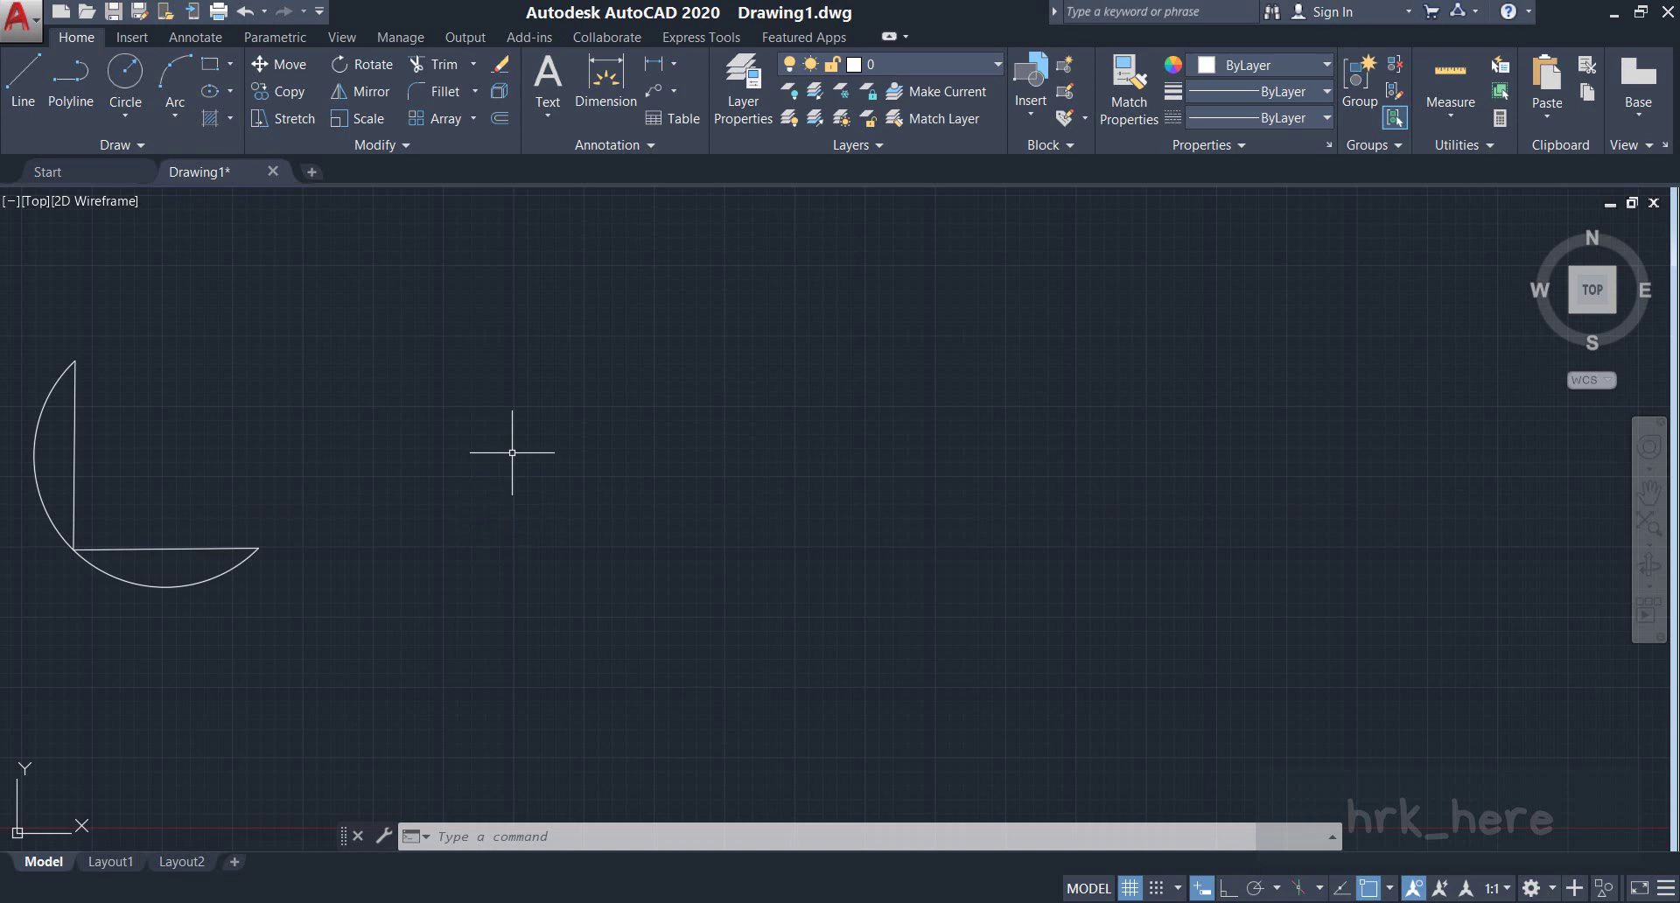
Step: Draw a second L-shaped line pair to the right of the first
{"action": "left_click", "coordinate": [175, 119]}
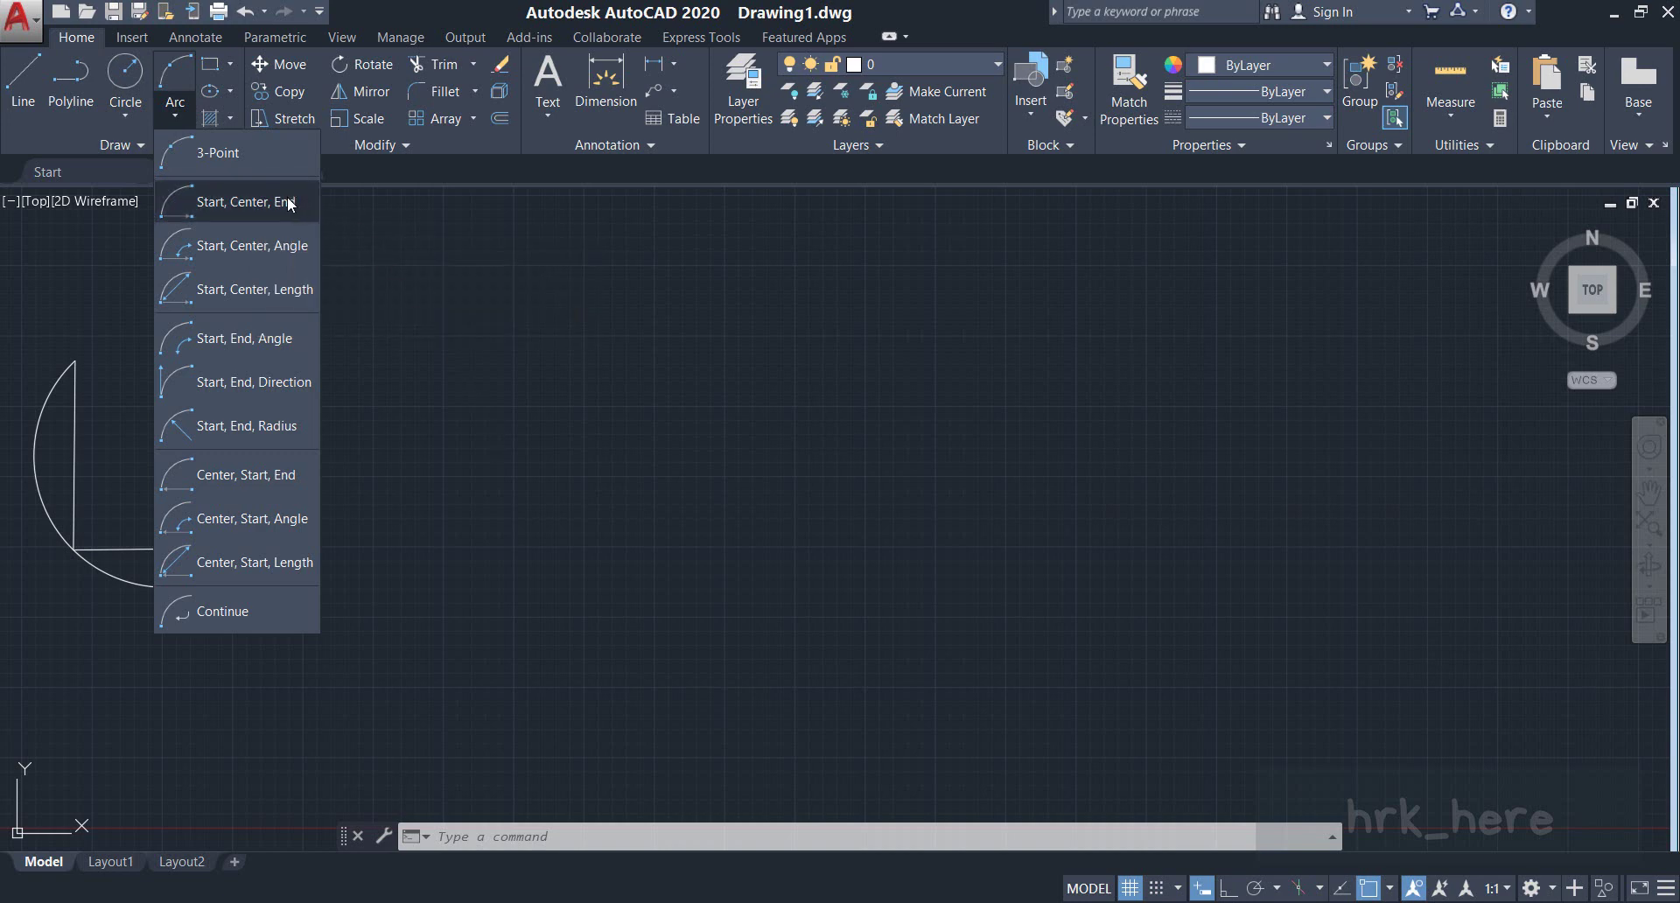
{"action": "left_click", "coordinate": [516, 427]}
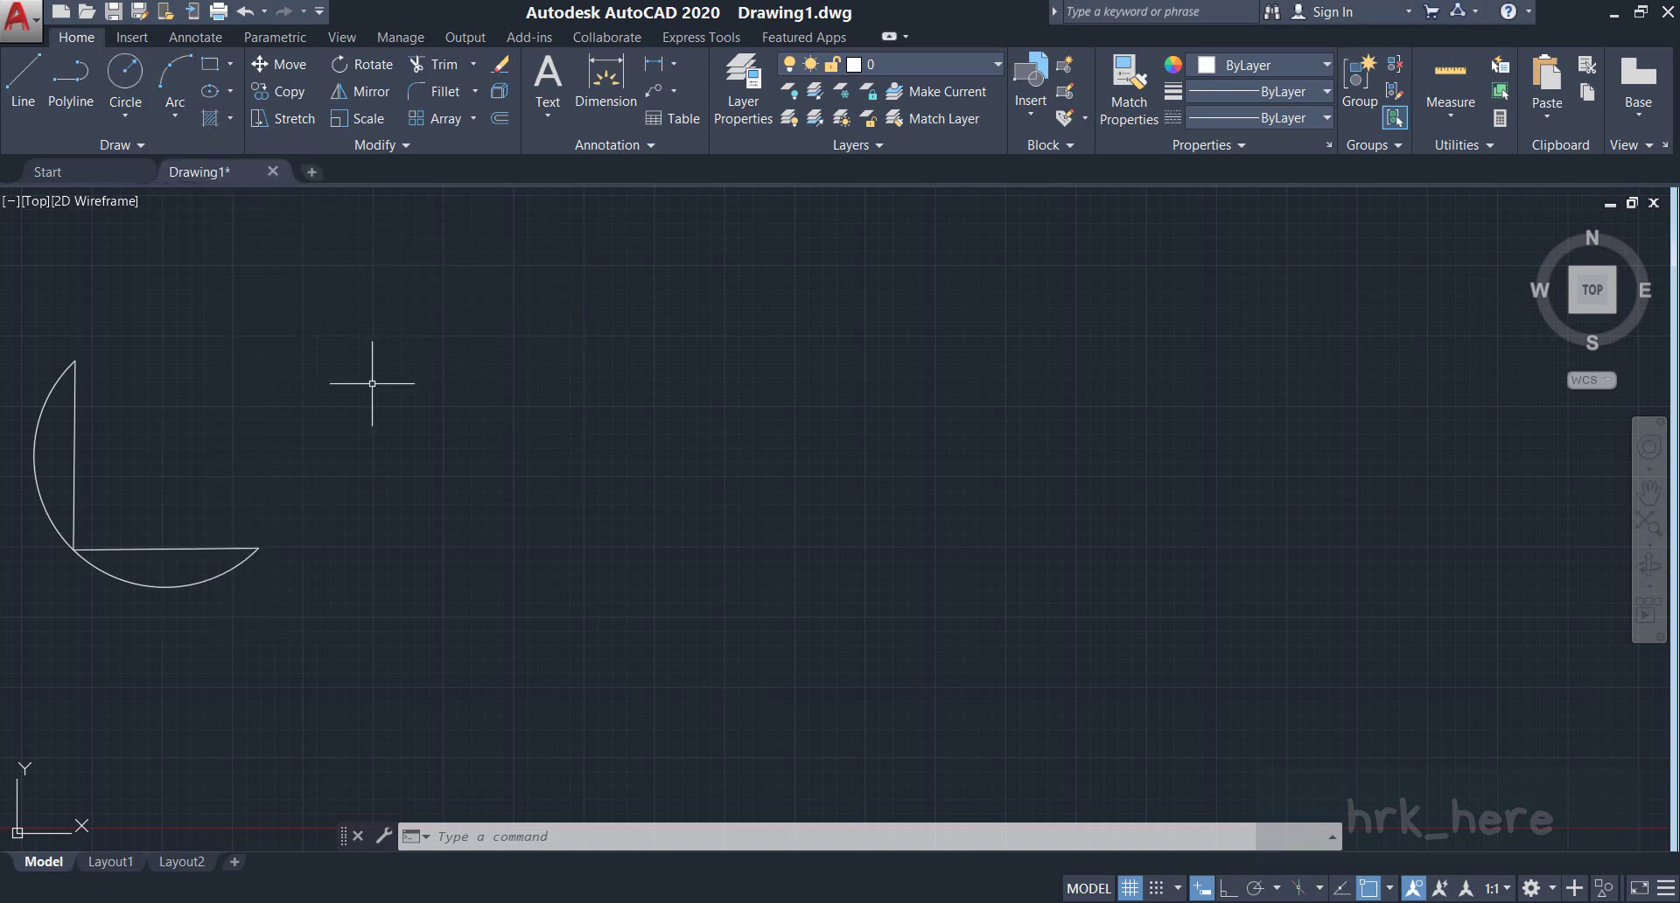
{"action": "left_click", "coordinate": [35, 112]}
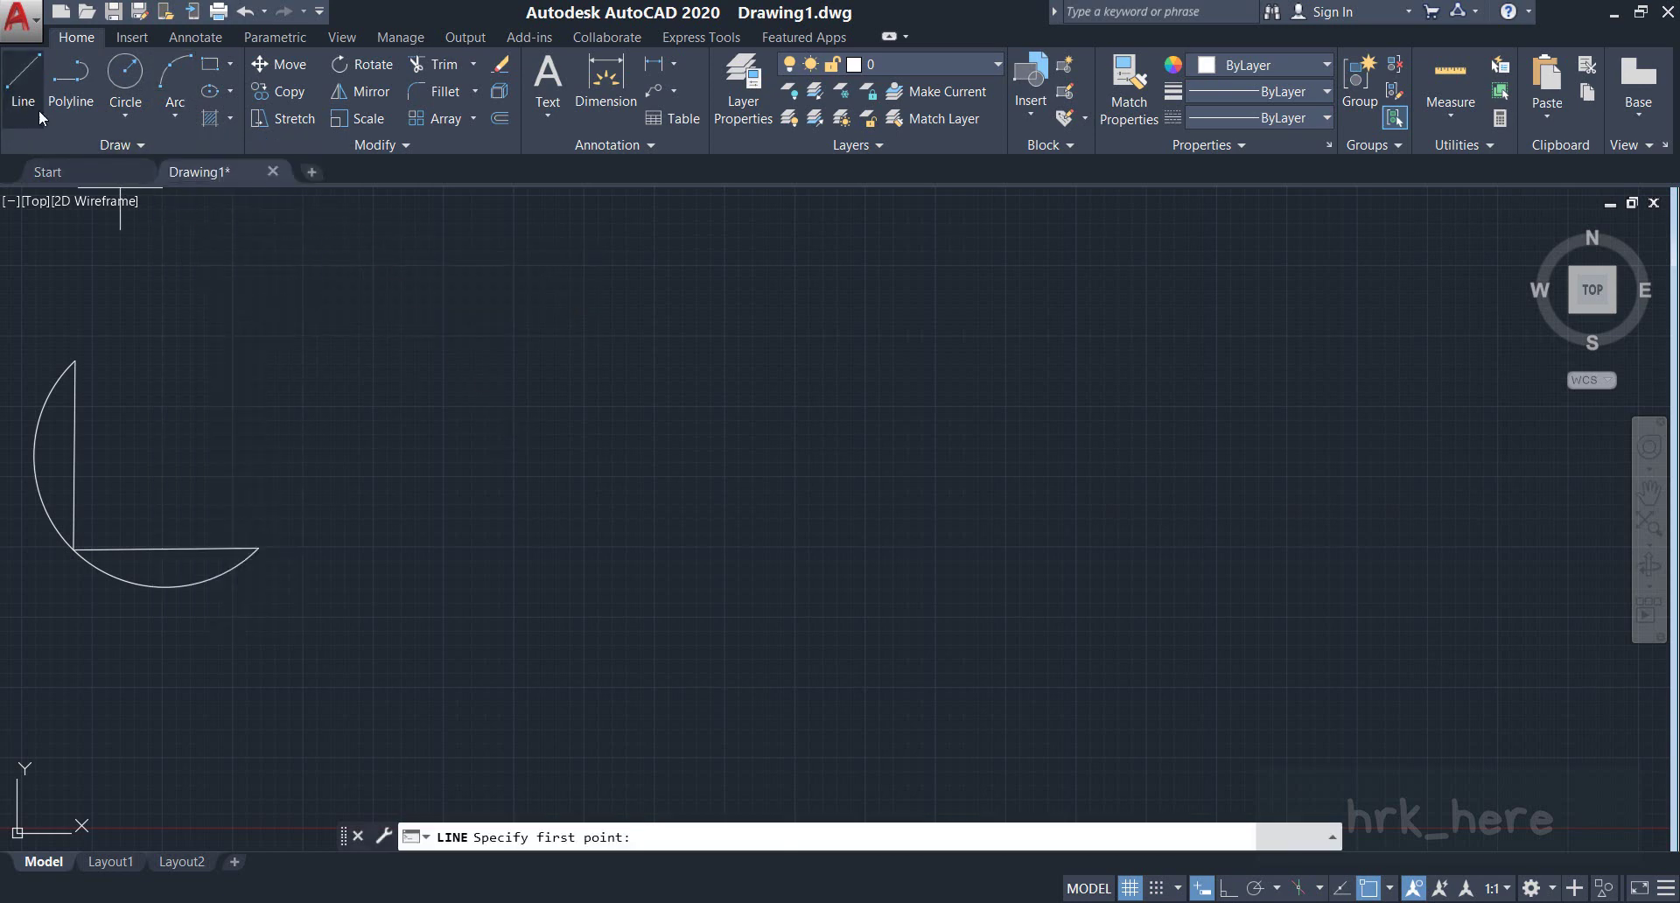
{"action": "left_click", "coordinate": [423, 348]}
{"action": "left_click", "coordinate": [423, 538]}
{"action": "left_click", "coordinate": [625, 540]}
{"action": "right_click", "coordinate": [672, 433]}
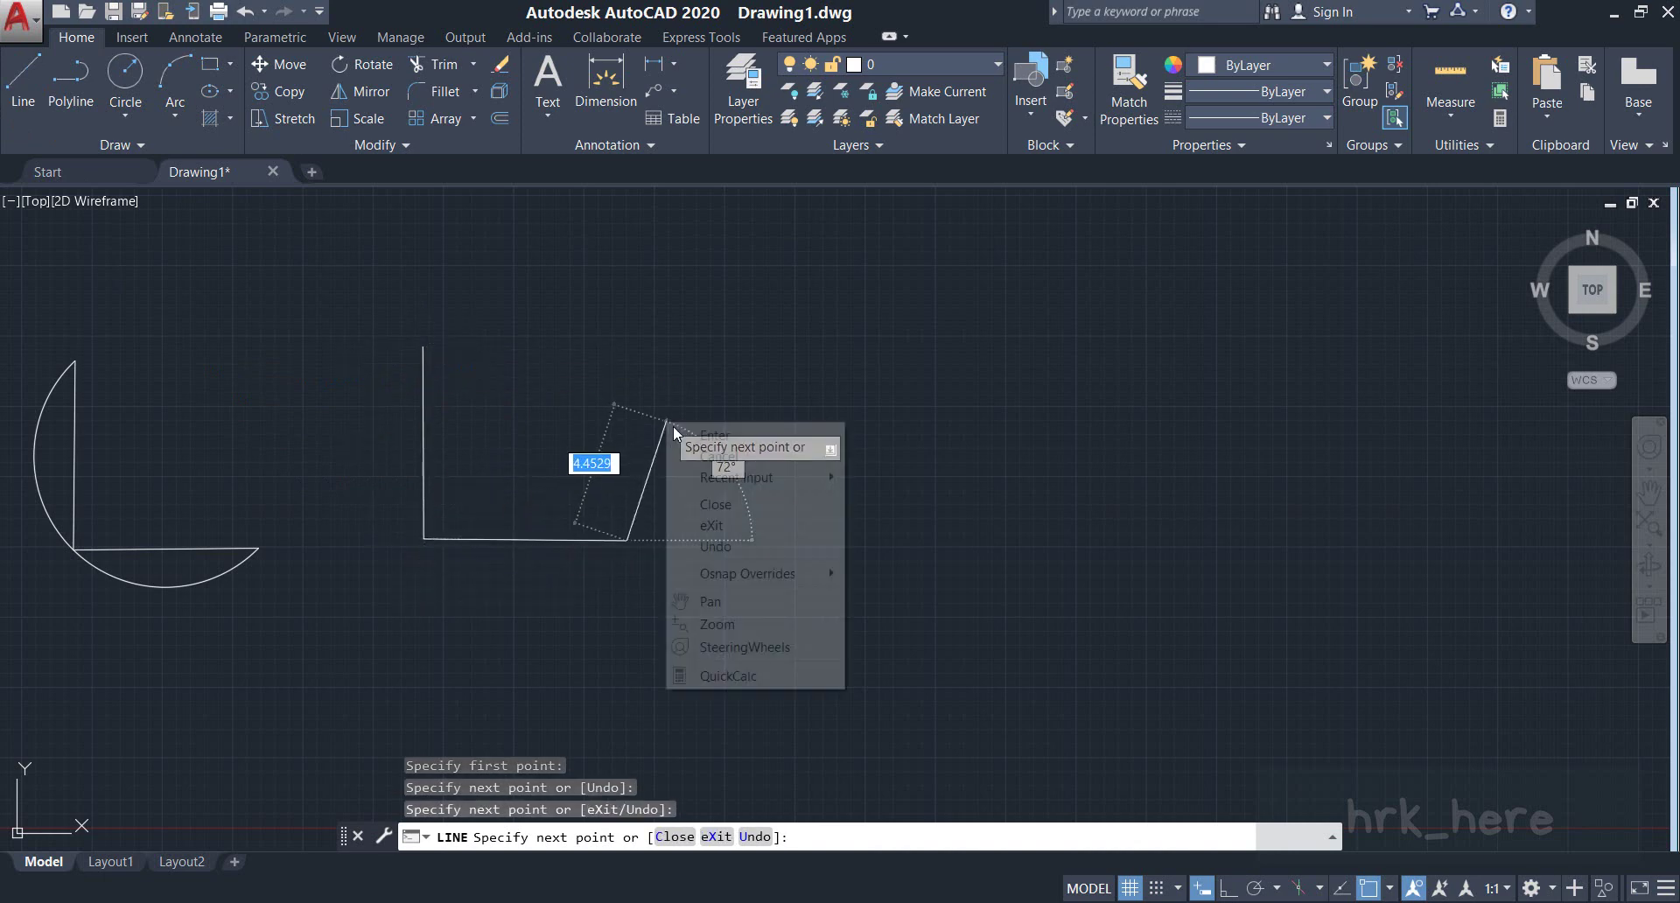
{"action": "left_click", "coordinate": [686, 435]}
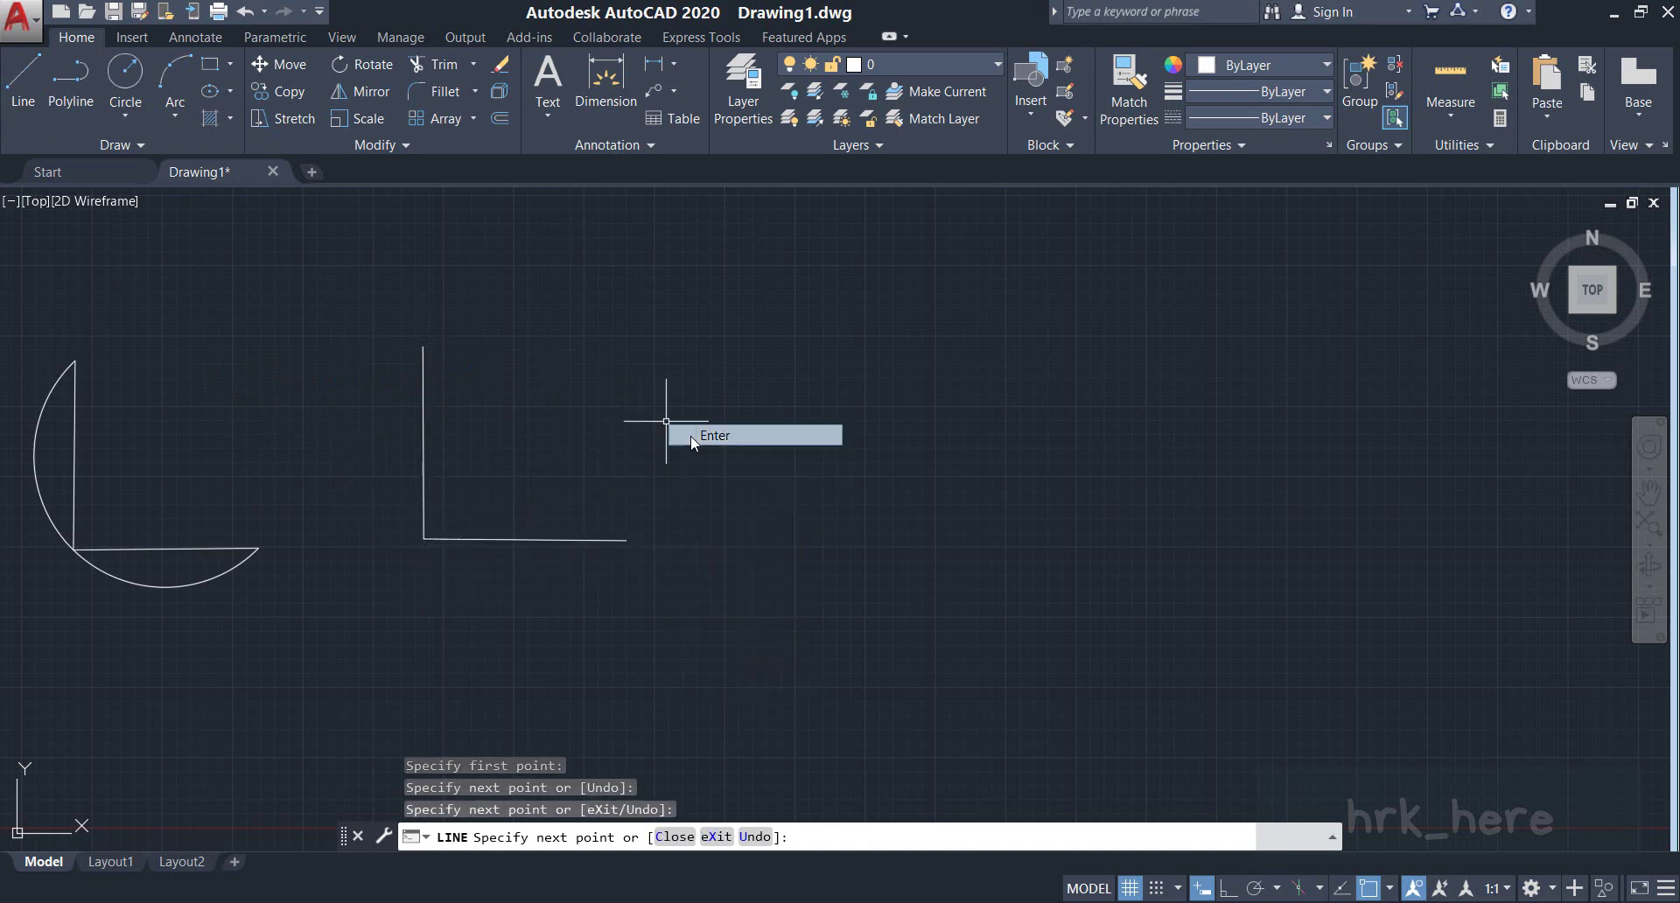
Step: Add a Start, Center, End arc from the horizontal end, around the corner, to the vertical top
{"action": "left_click", "coordinate": [180, 117]}
{"action": "left_click", "coordinate": [227, 203]}
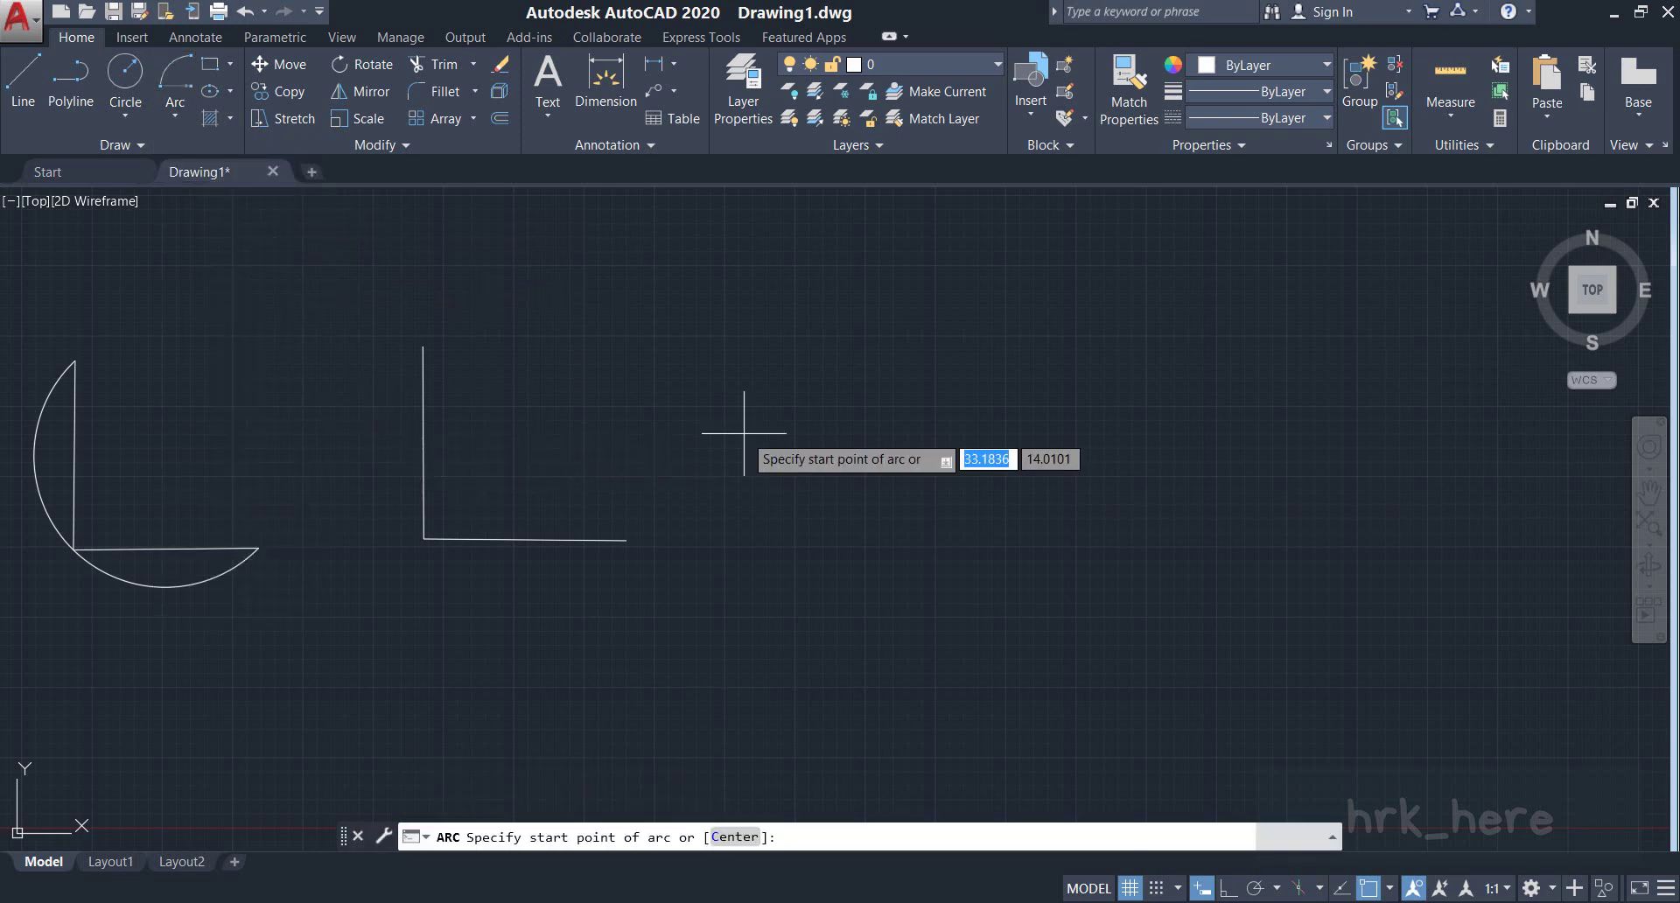
{"action": "left_click", "coordinate": [627, 539]}
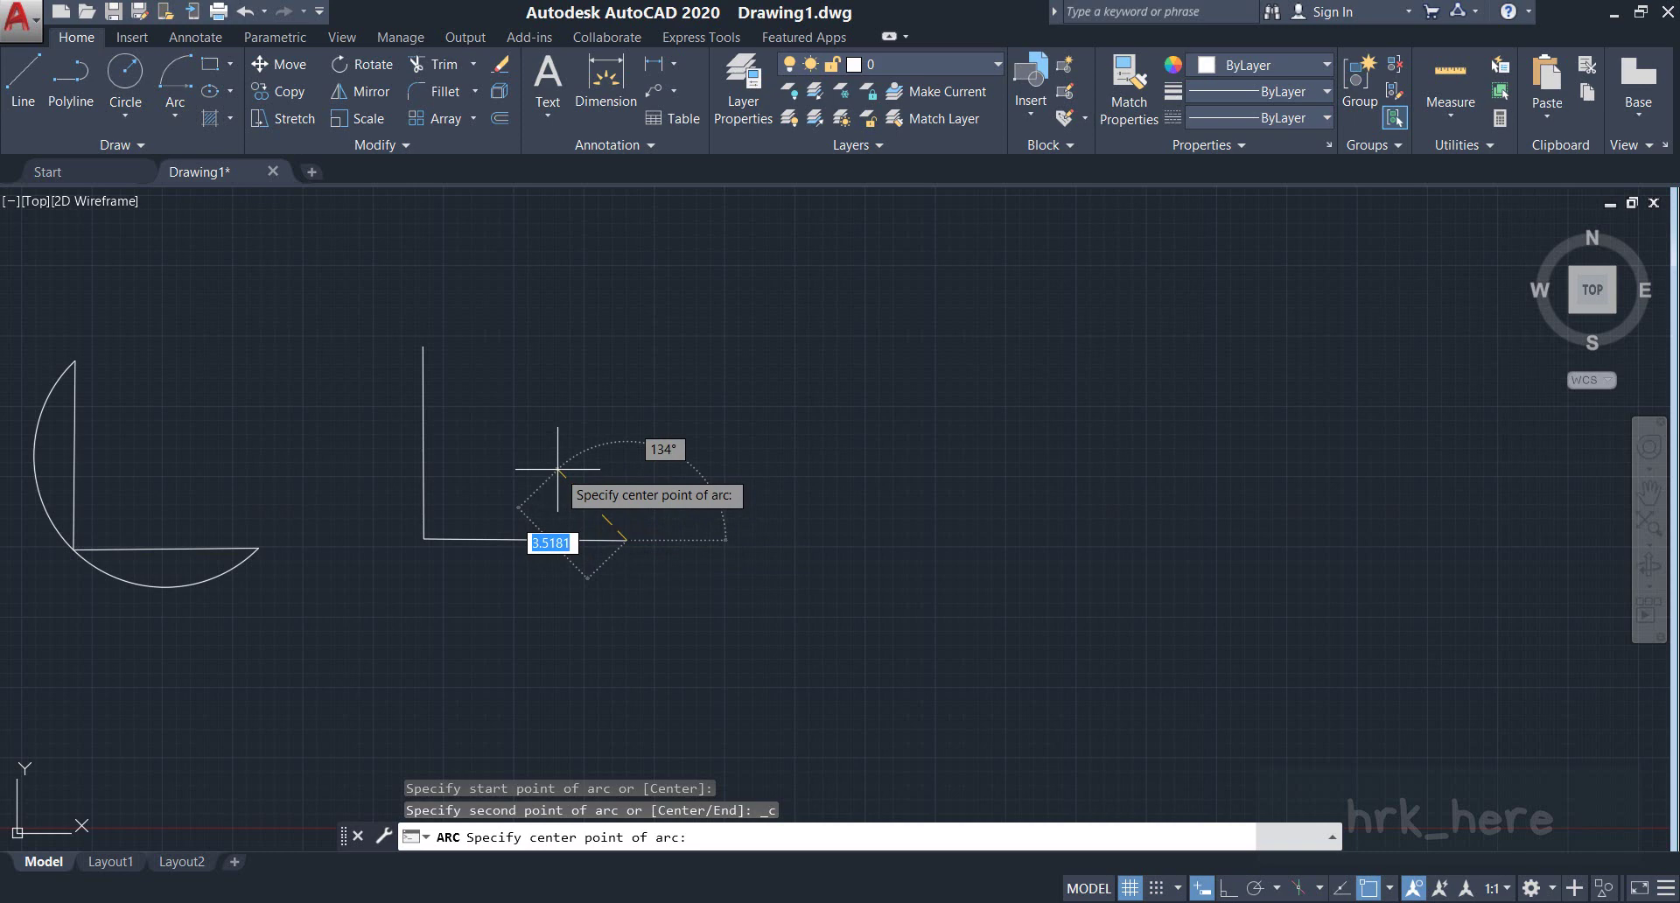
{"action": "left_click", "coordinate": [423, 539]}
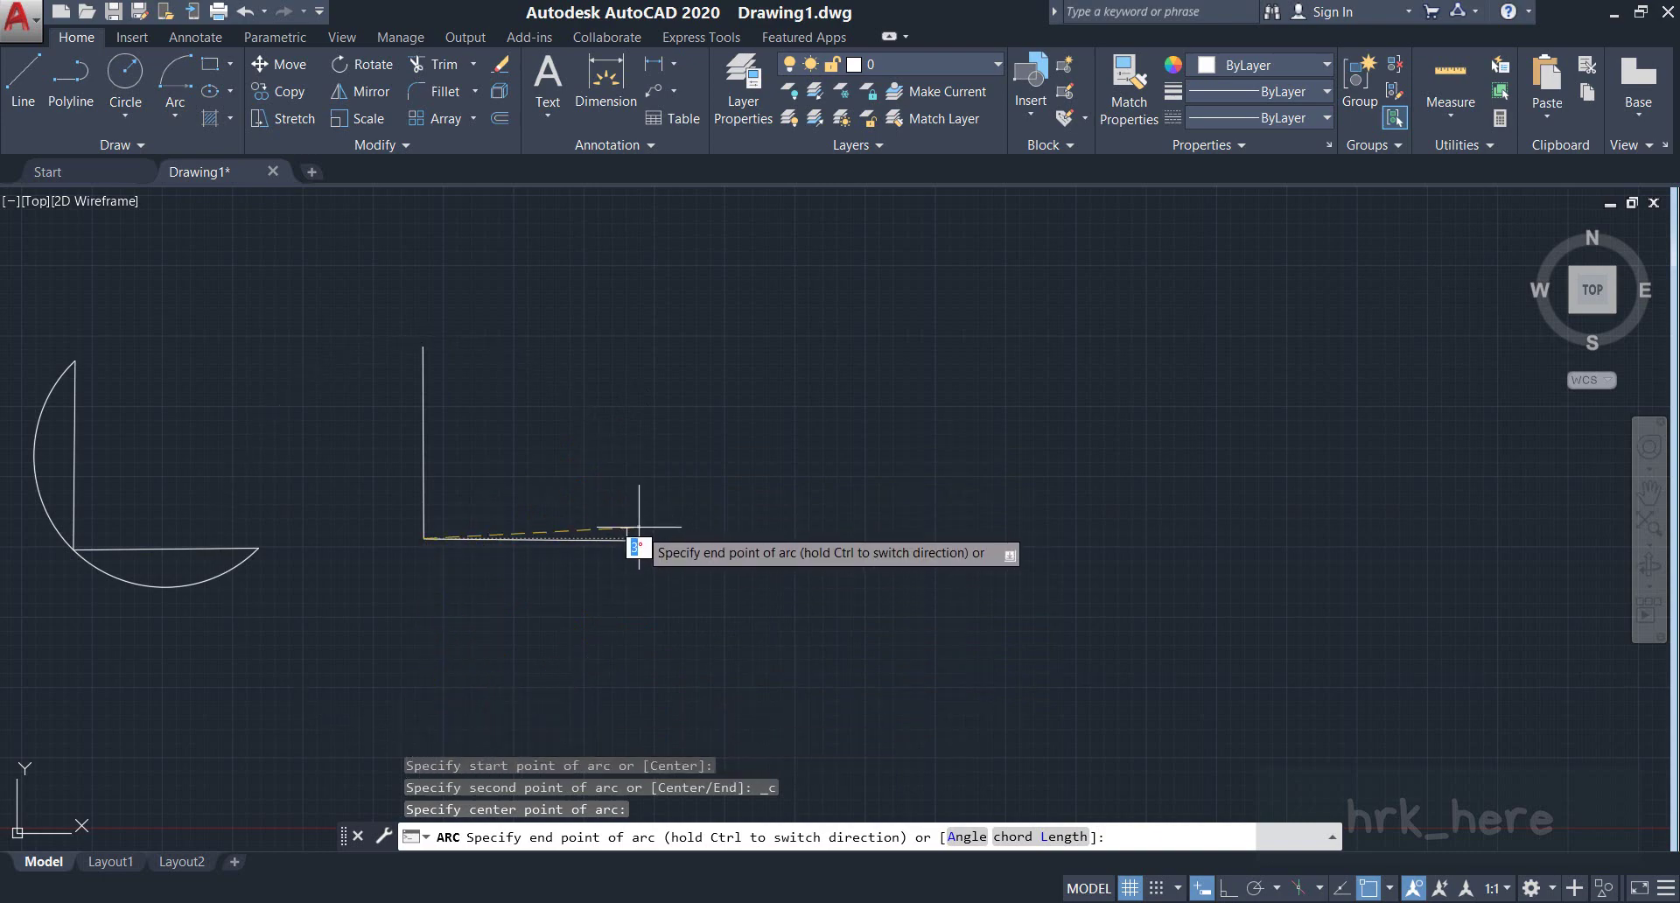
{"action": "left_click", "coordinate": [421, 332]}
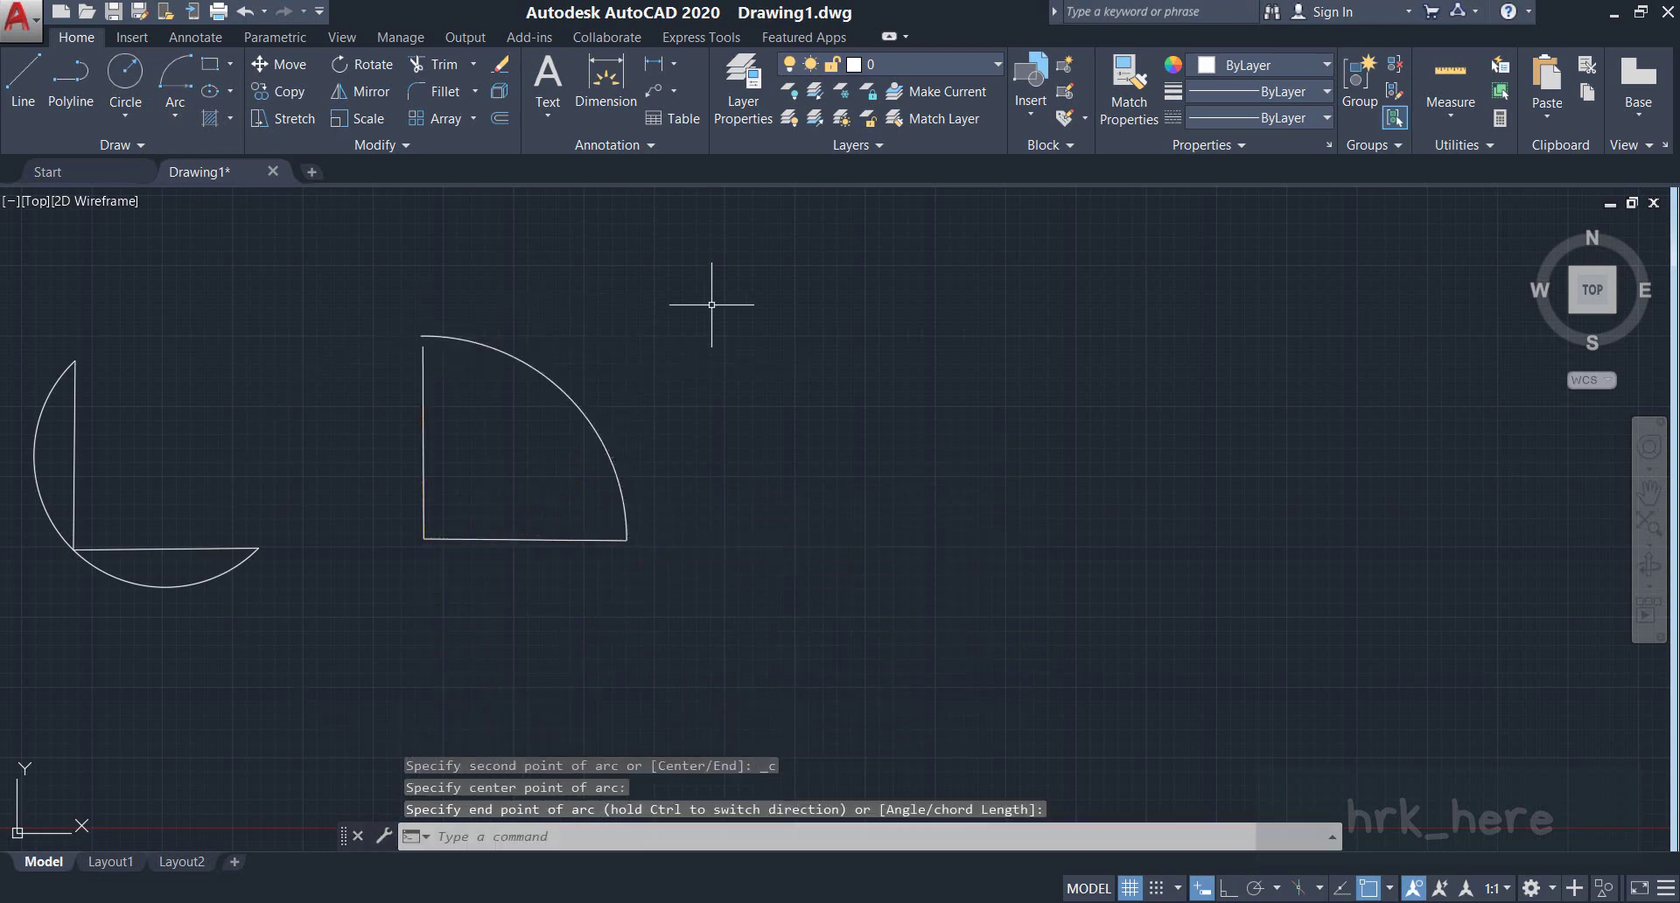
{"action": "middle_click_drag", "start_coordinate": [833, 488], "coordinate": [637, 504]}
Step: Draw a third L-shaped line pair further to the right
{"action": "left_click", "coordinate": [183, 114]}
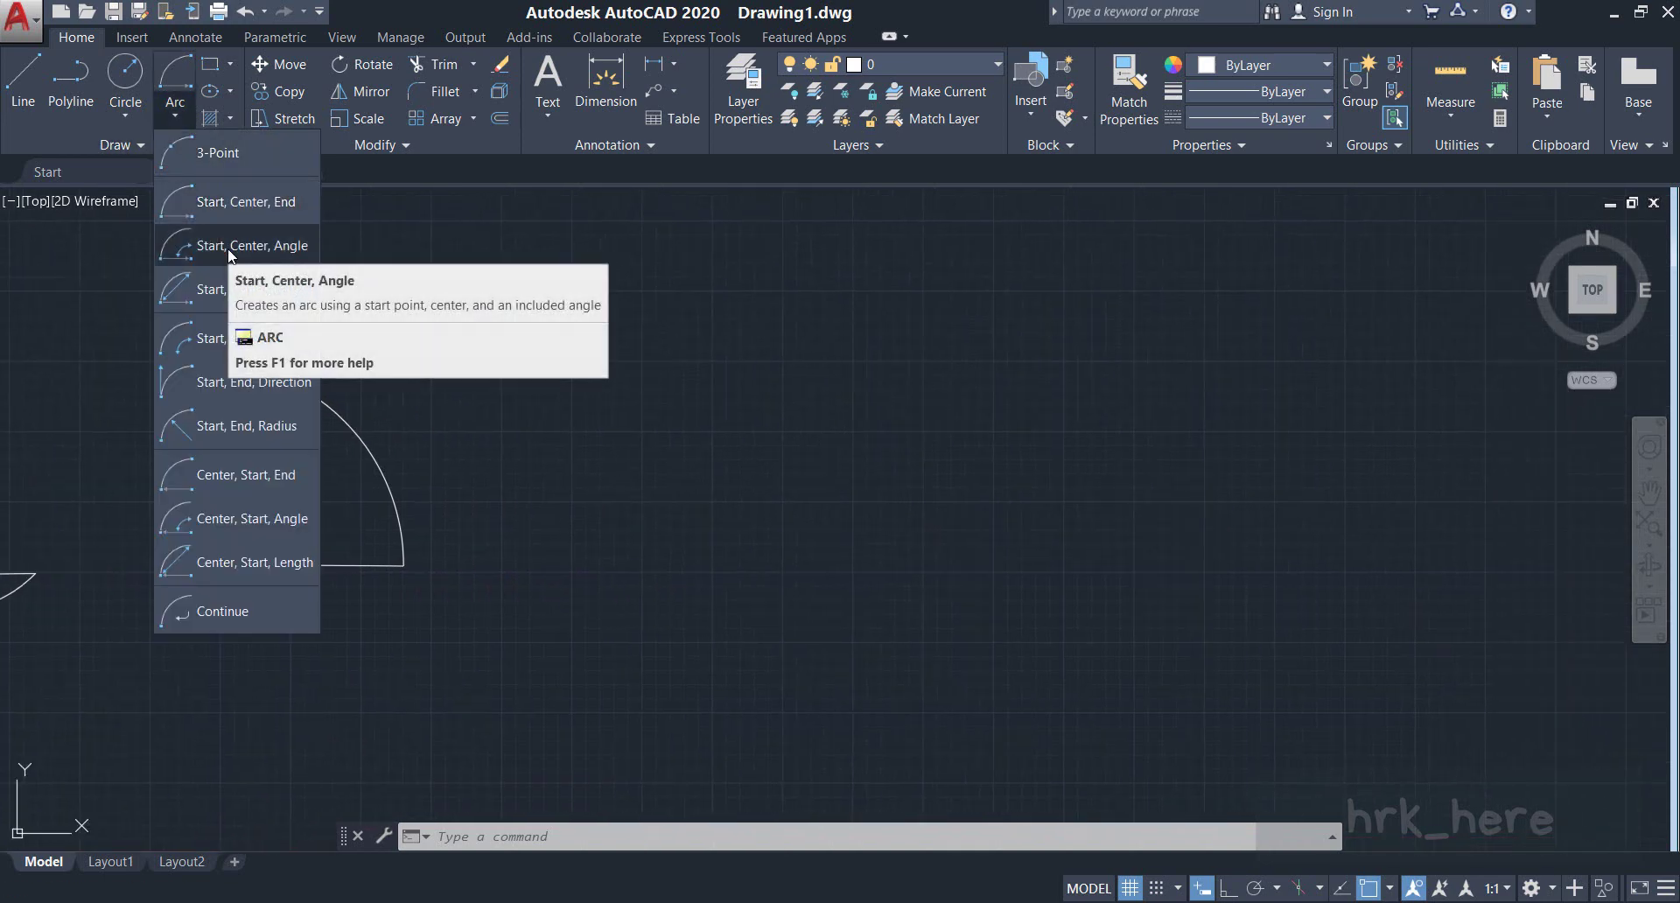
{"action": "left_click", "coordinate": [176, 108]}
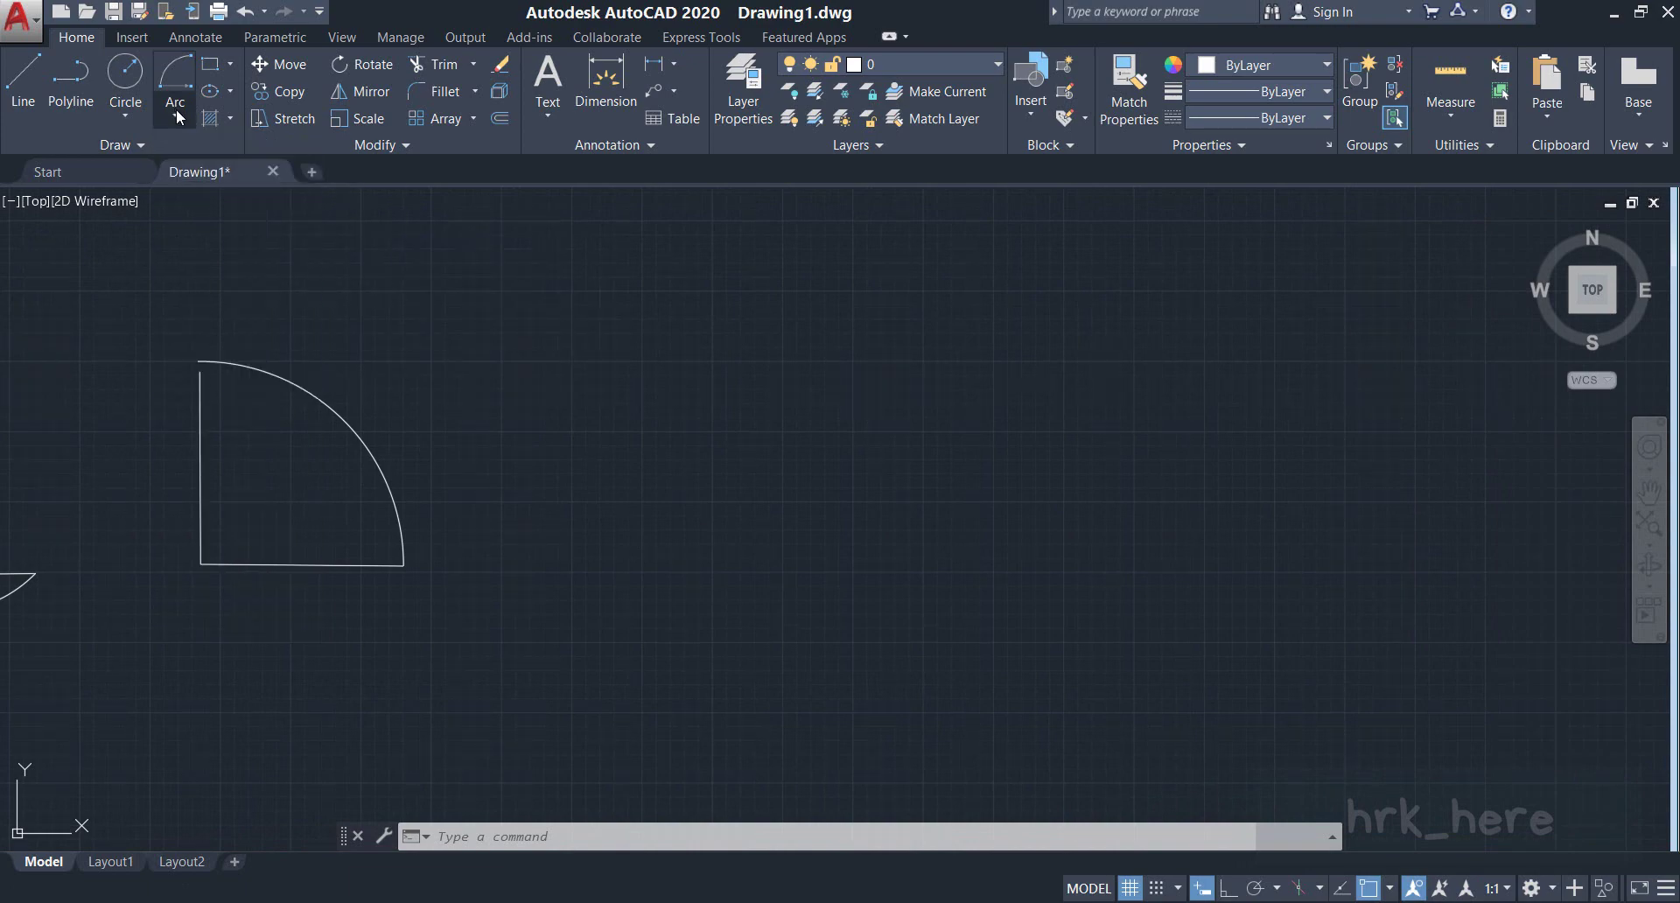
{"action": "left_click", "coordinate": [26, 103]}
{"action": "left_click", "coordinate": [572, 361]}
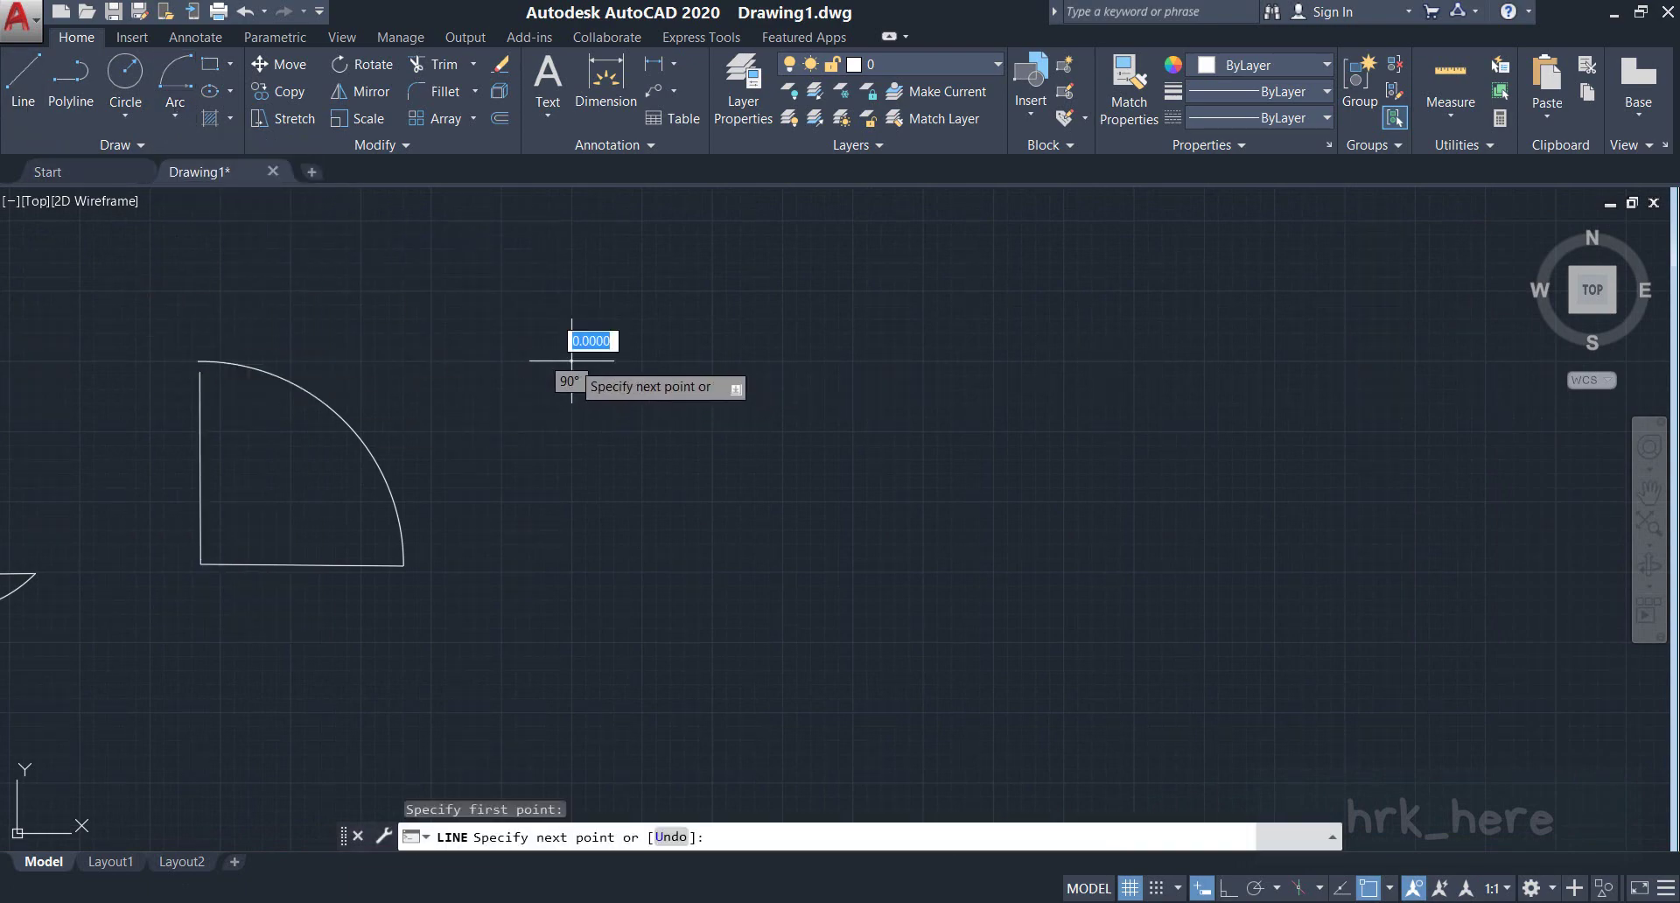
{"action": "left_click", "coordinate": [572, 561]}
{"action": "left_click", "coordinate": [778, 561]}
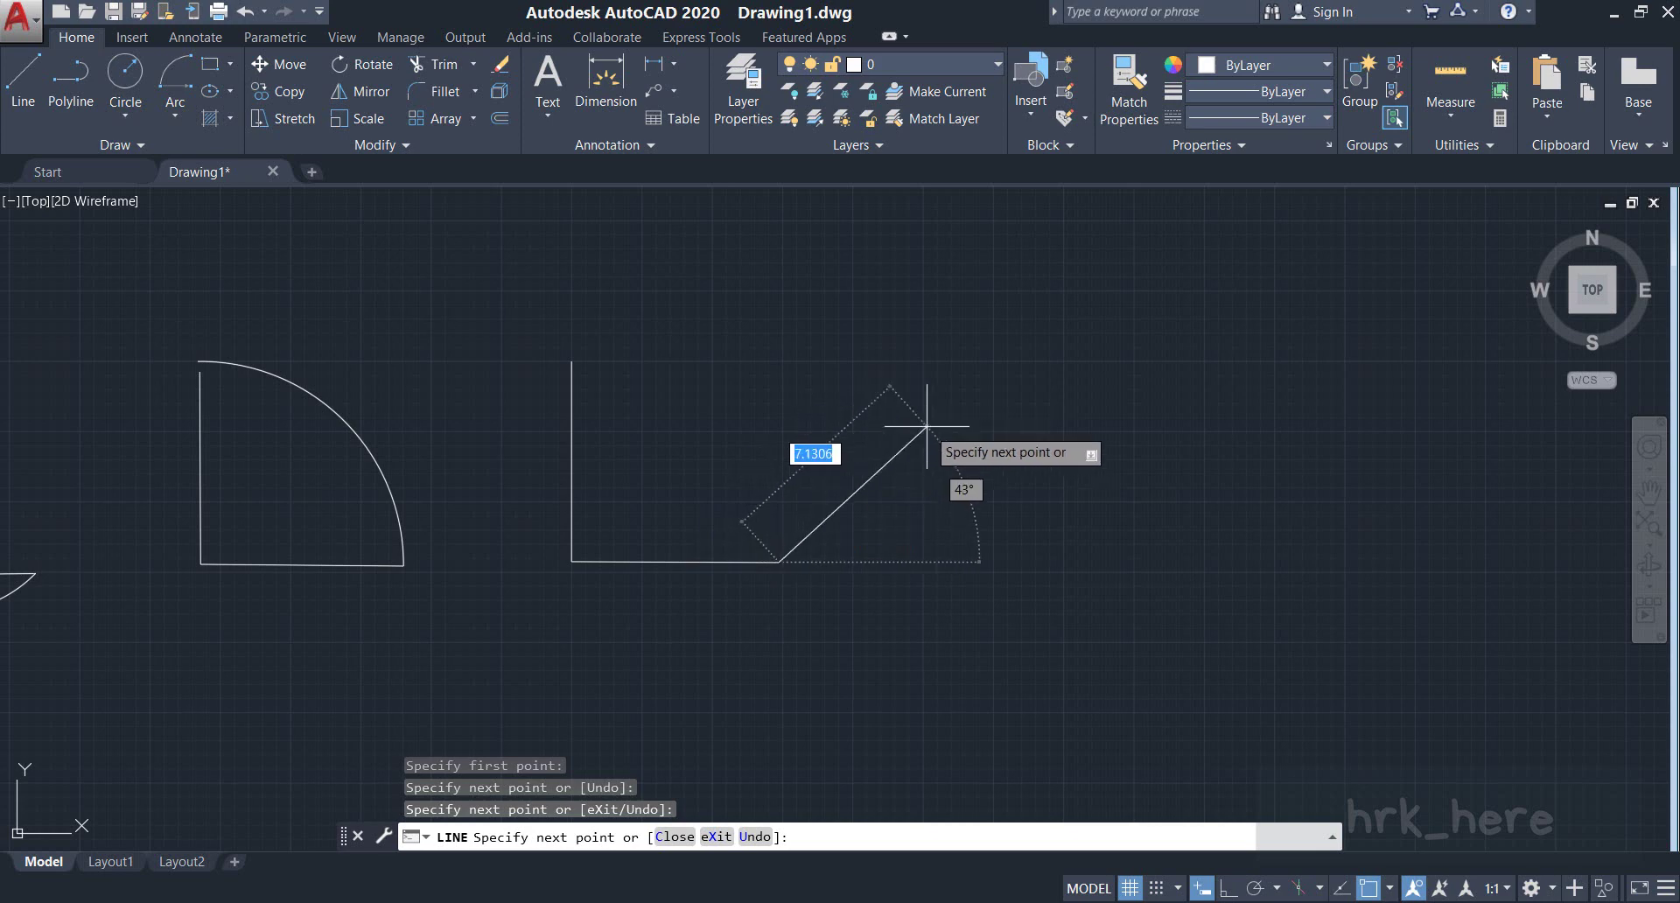
{"action": "right_click", "coordinate": [948, 441]}
{"action": "left_click", "coordinate": [971, 453]}
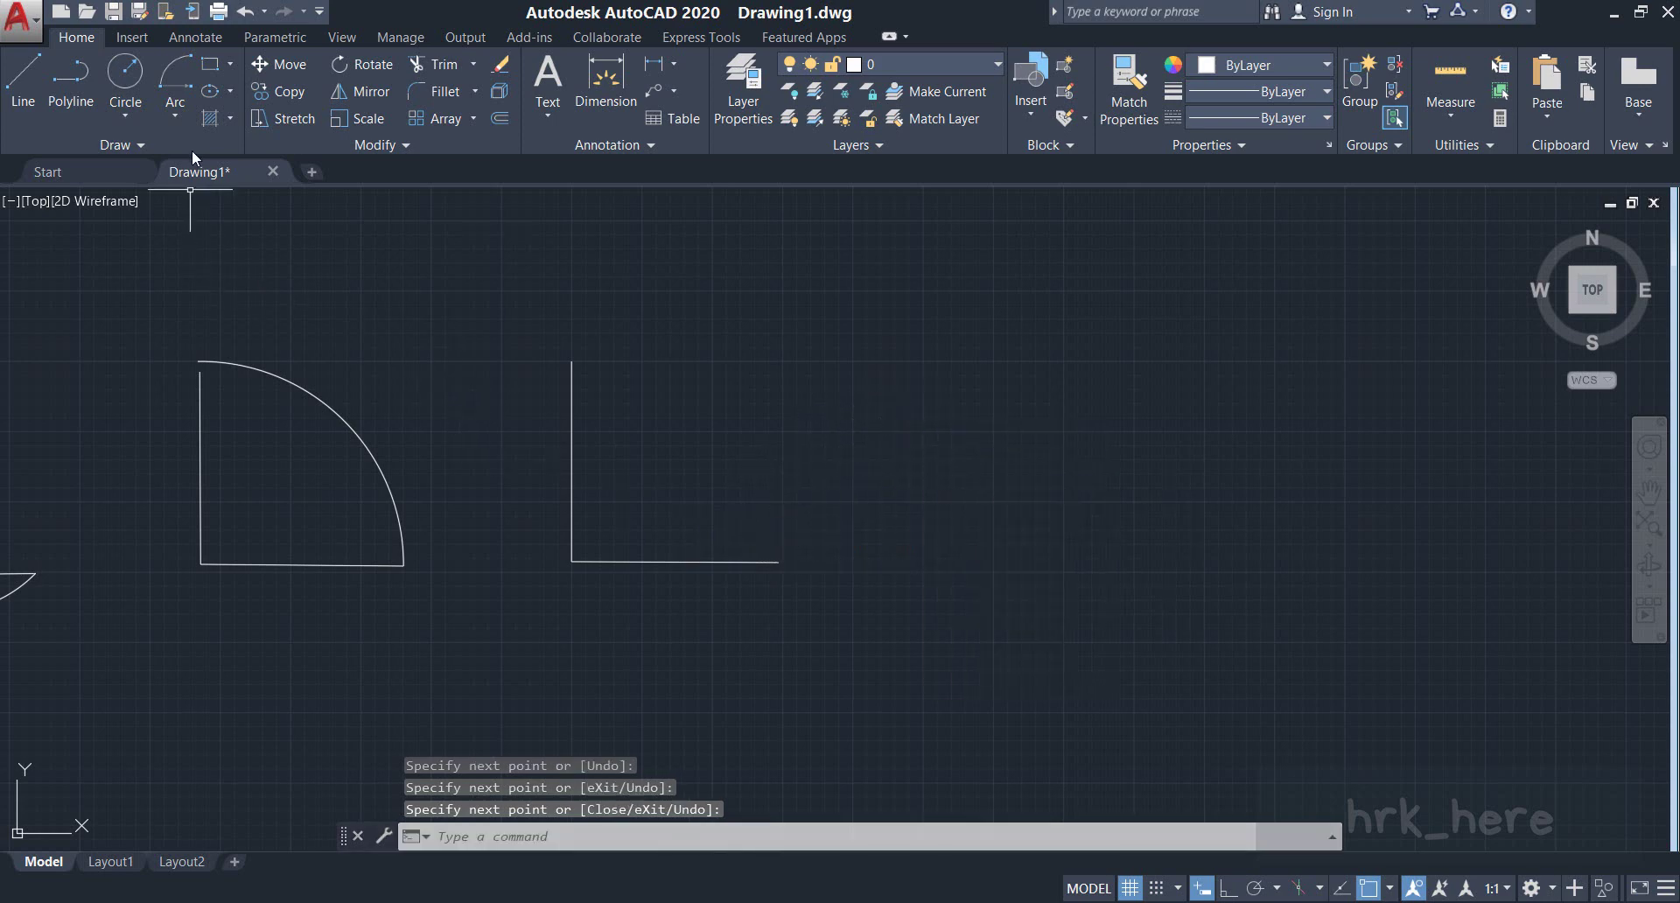
Step: Add a Start, Center, Angle arc from the horizontal end, centred on the corner, spanning 90°
{"action": "left_click", "coordinate": [183, 121]}
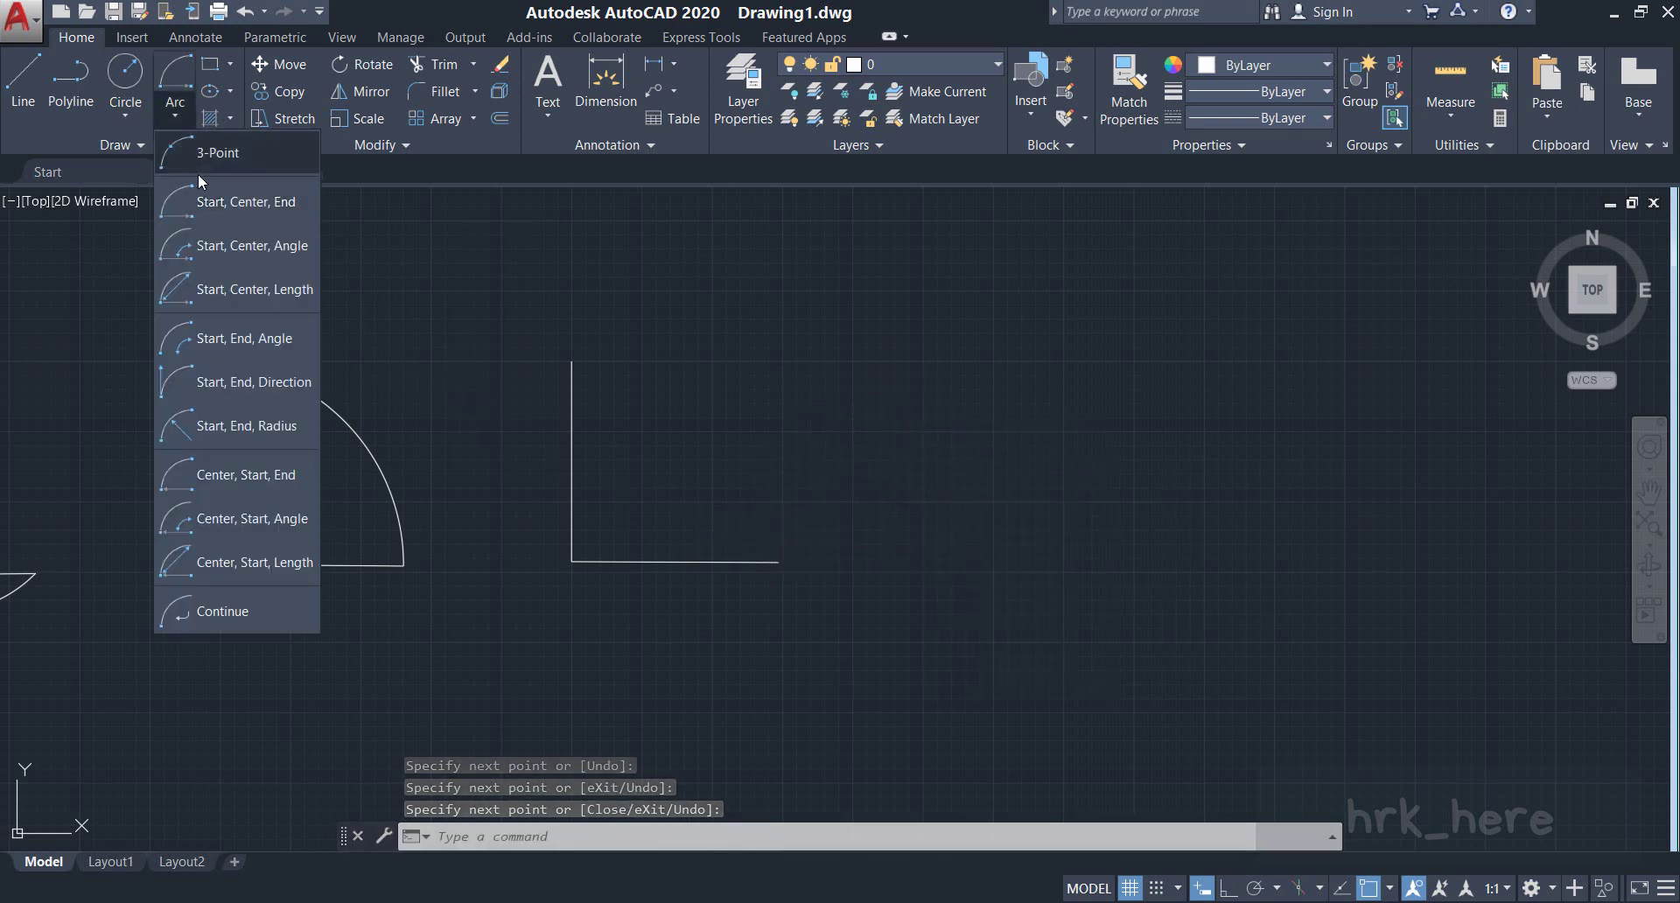
{"action": "left_click", "coordinate": [247, 245]}
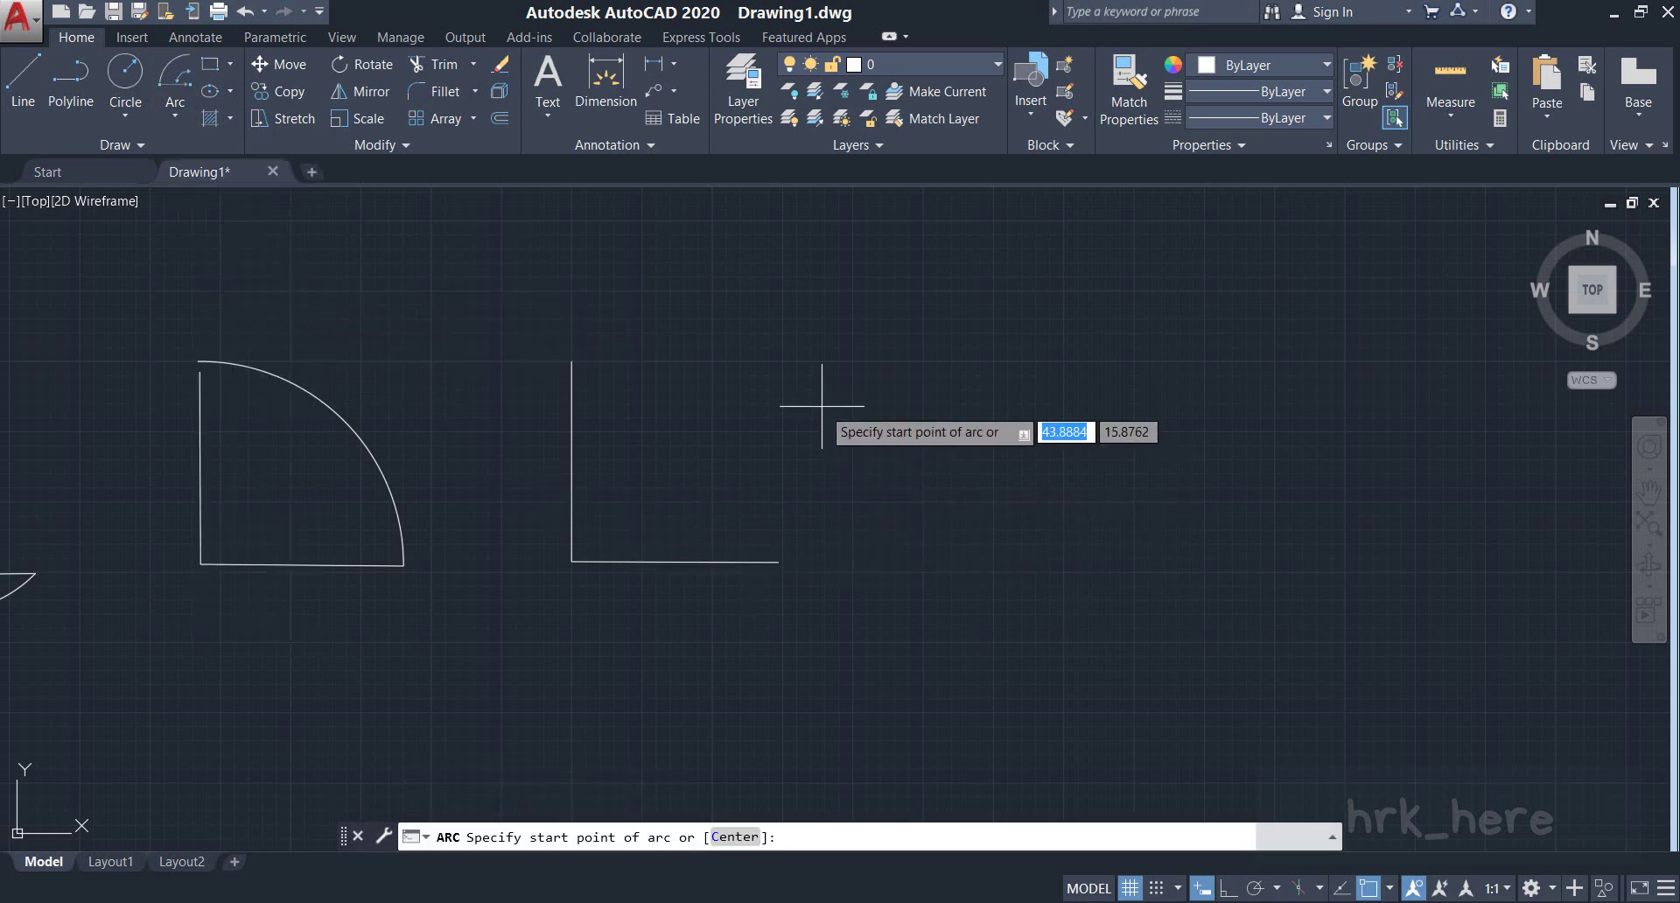
{"action": "left_click", "coordinate": [779, 562]}
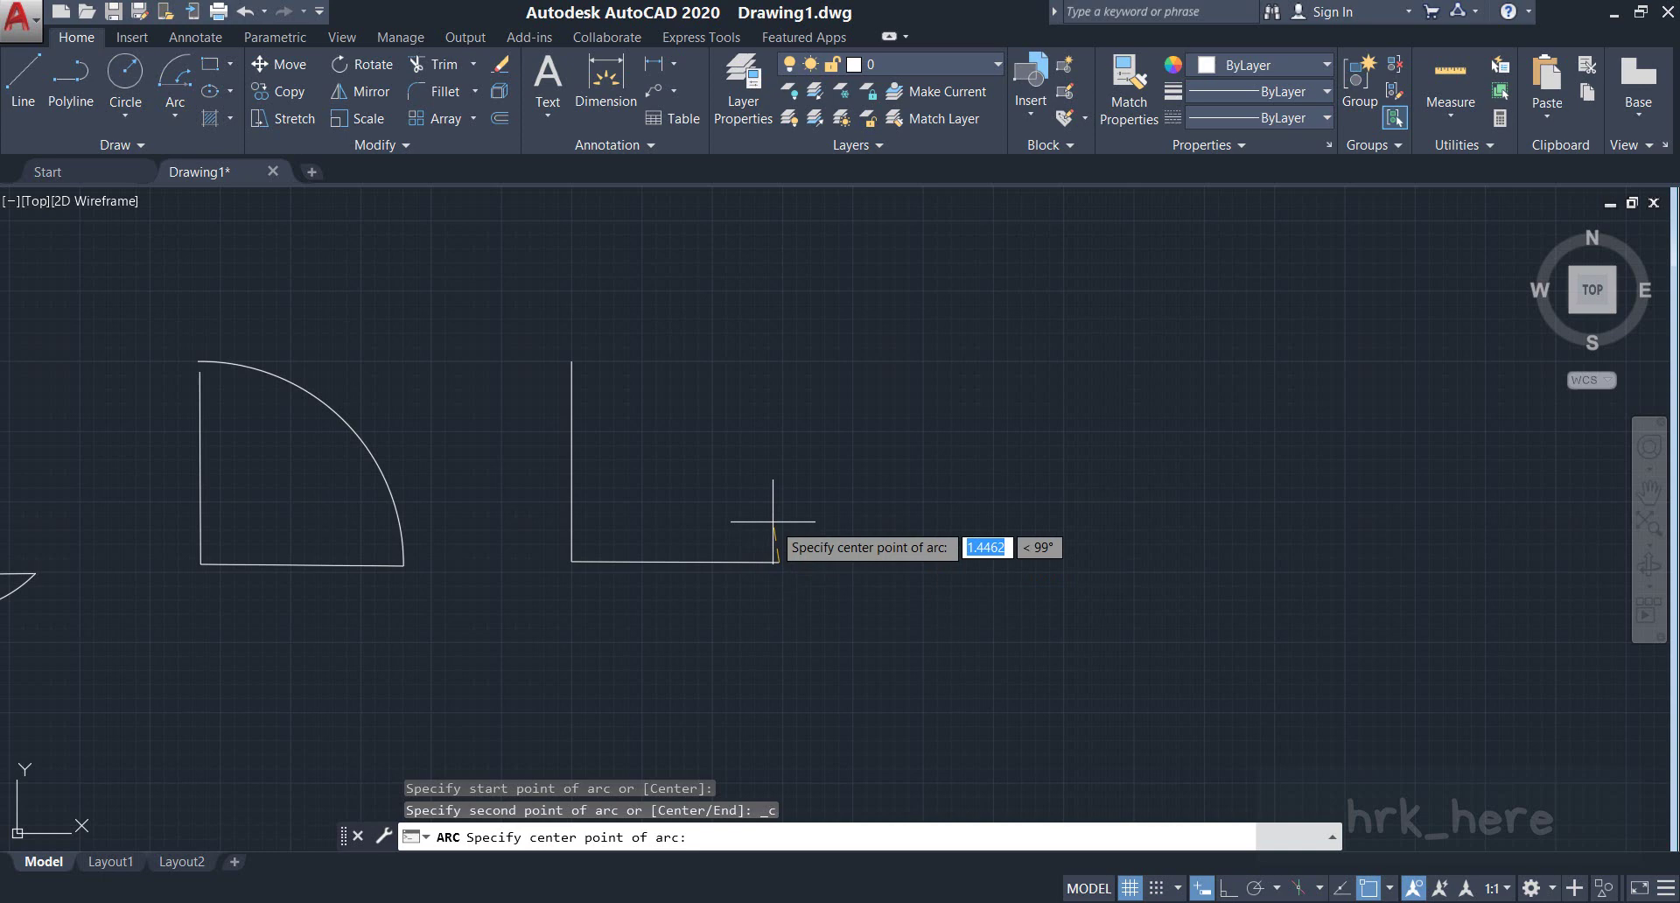
{"action": "left_click", "coordinate": [572, 561]}
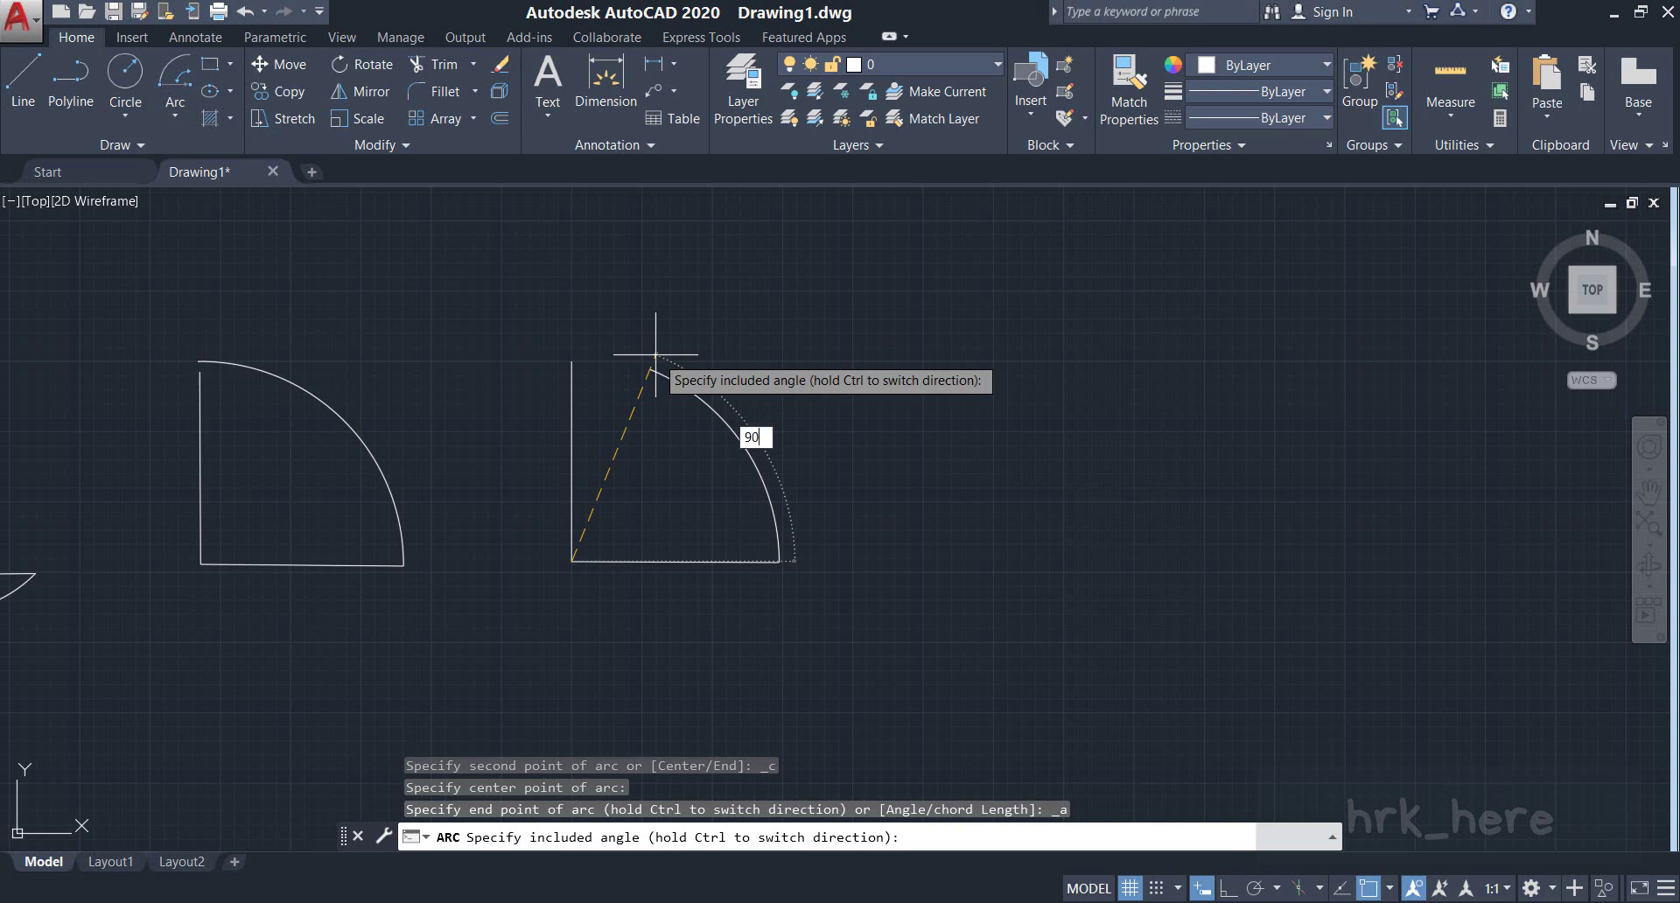
{"action": "key", "text": "Return"}
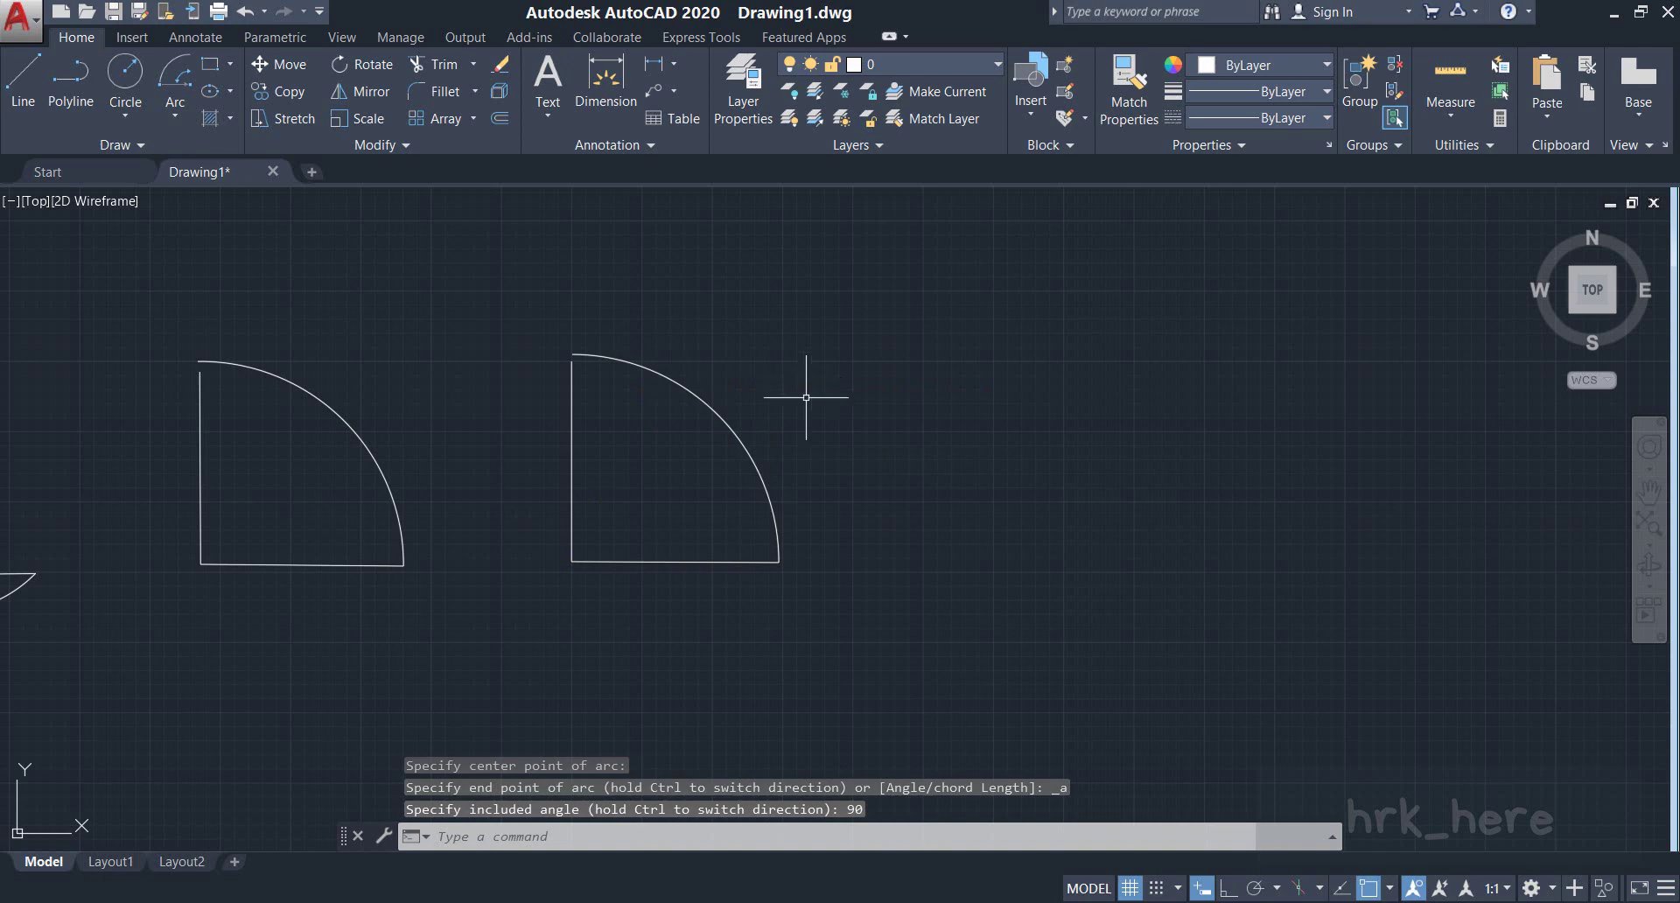
{"action": "left_click", "coordinate": [161, 312]}
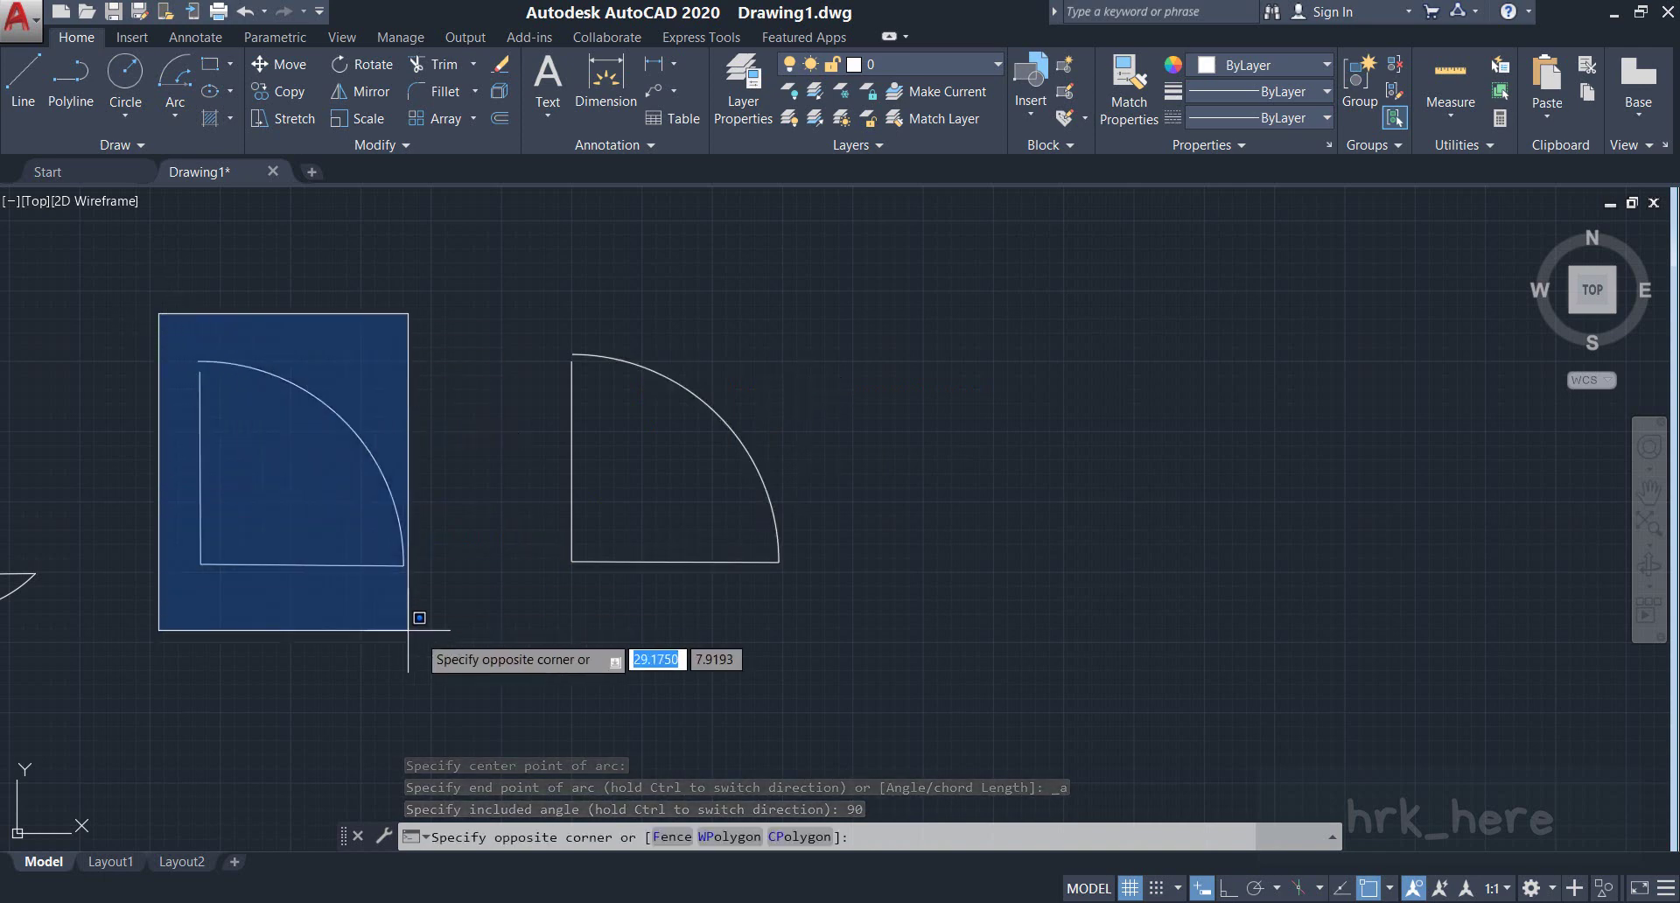
{"action": "left_click", "coordinate": [448, 670]}
{"action": "key", "text": "Escape"}
{"action": "left_click", "coordinate": [502, 322]}
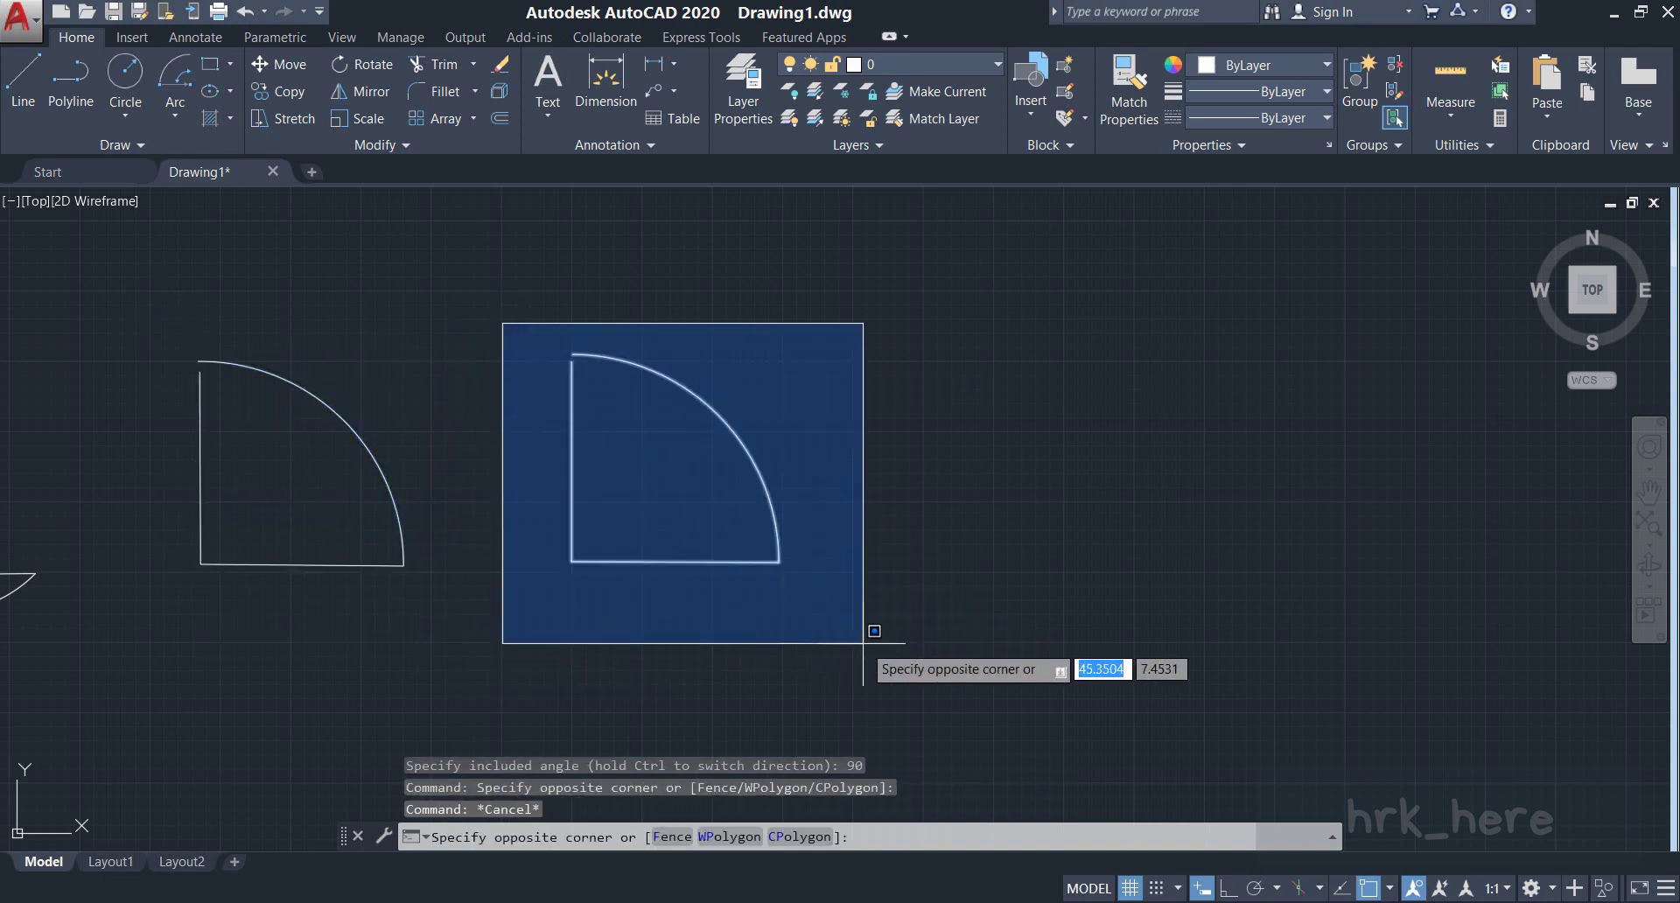
{"action": "left_click", "coordinate": [903, 684]}
{"action": "key", "text": "Escape"}
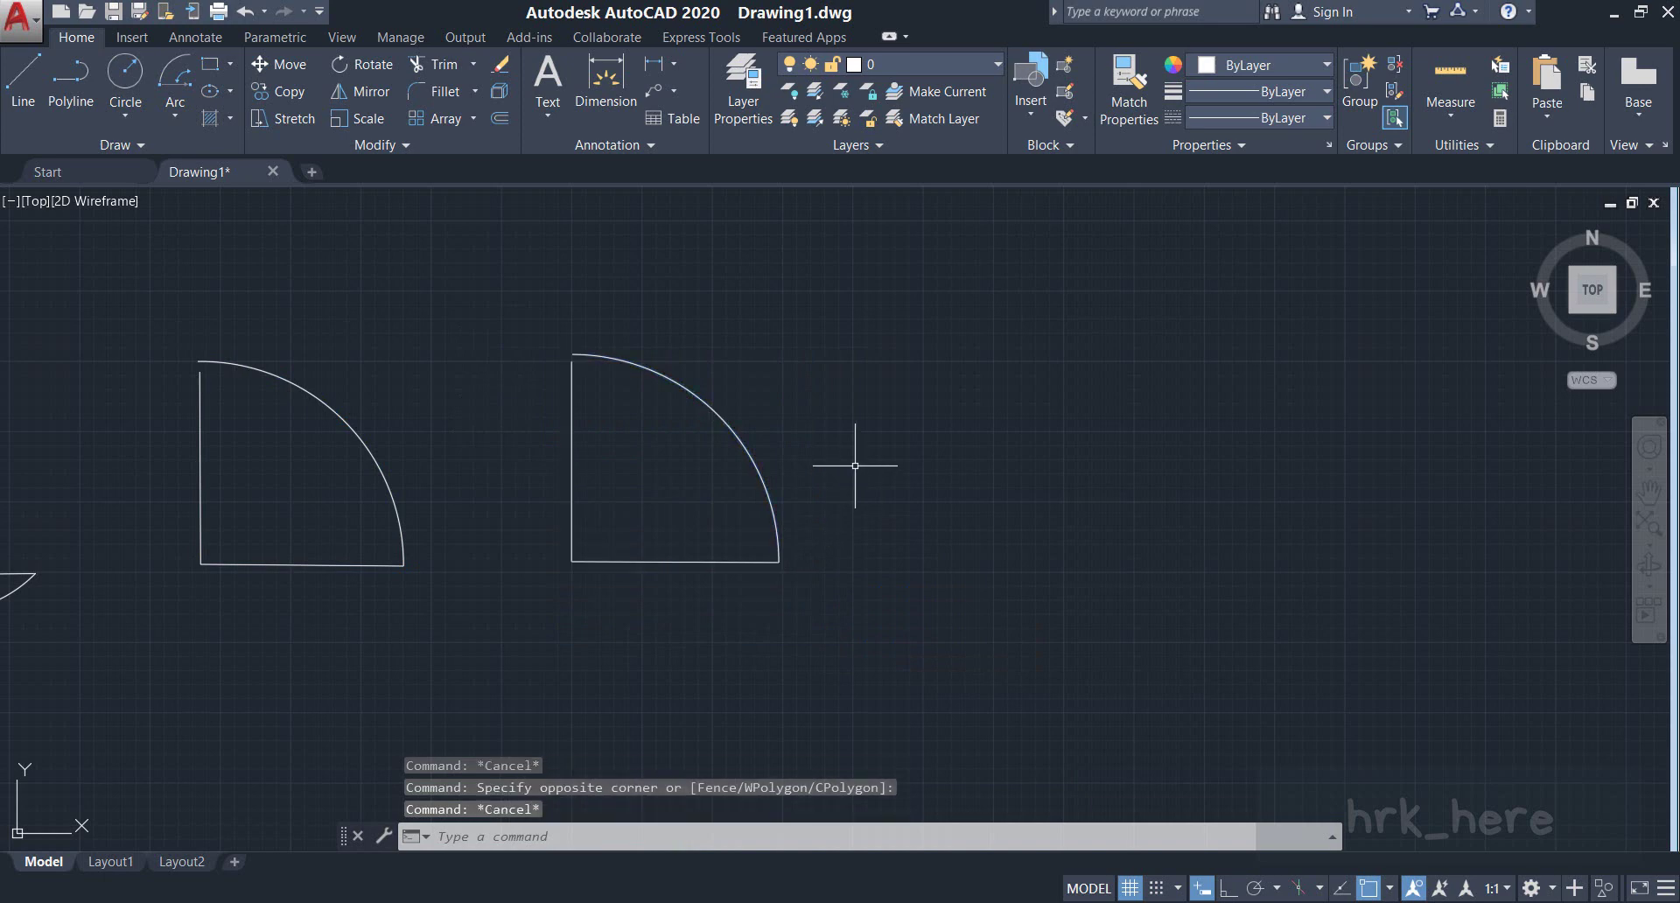
{"action": "left_click", "coordinate": [275, 372]}
{"action": "key", "text": "Escape"}
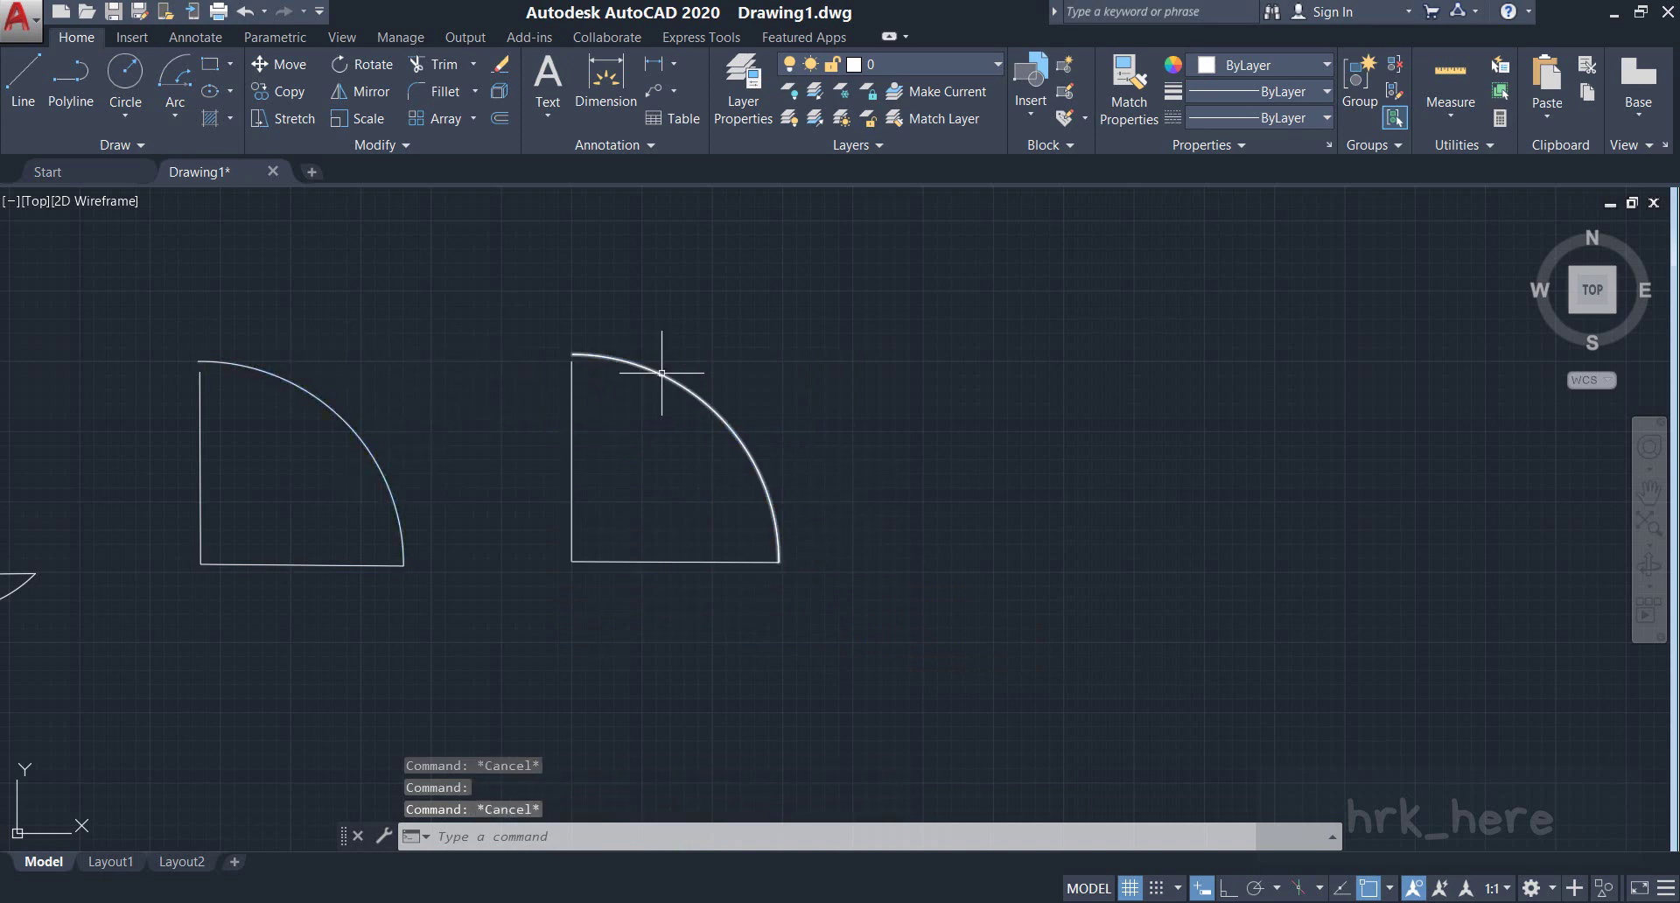
{"action": "left_click", "coordinate": [662, 373]}
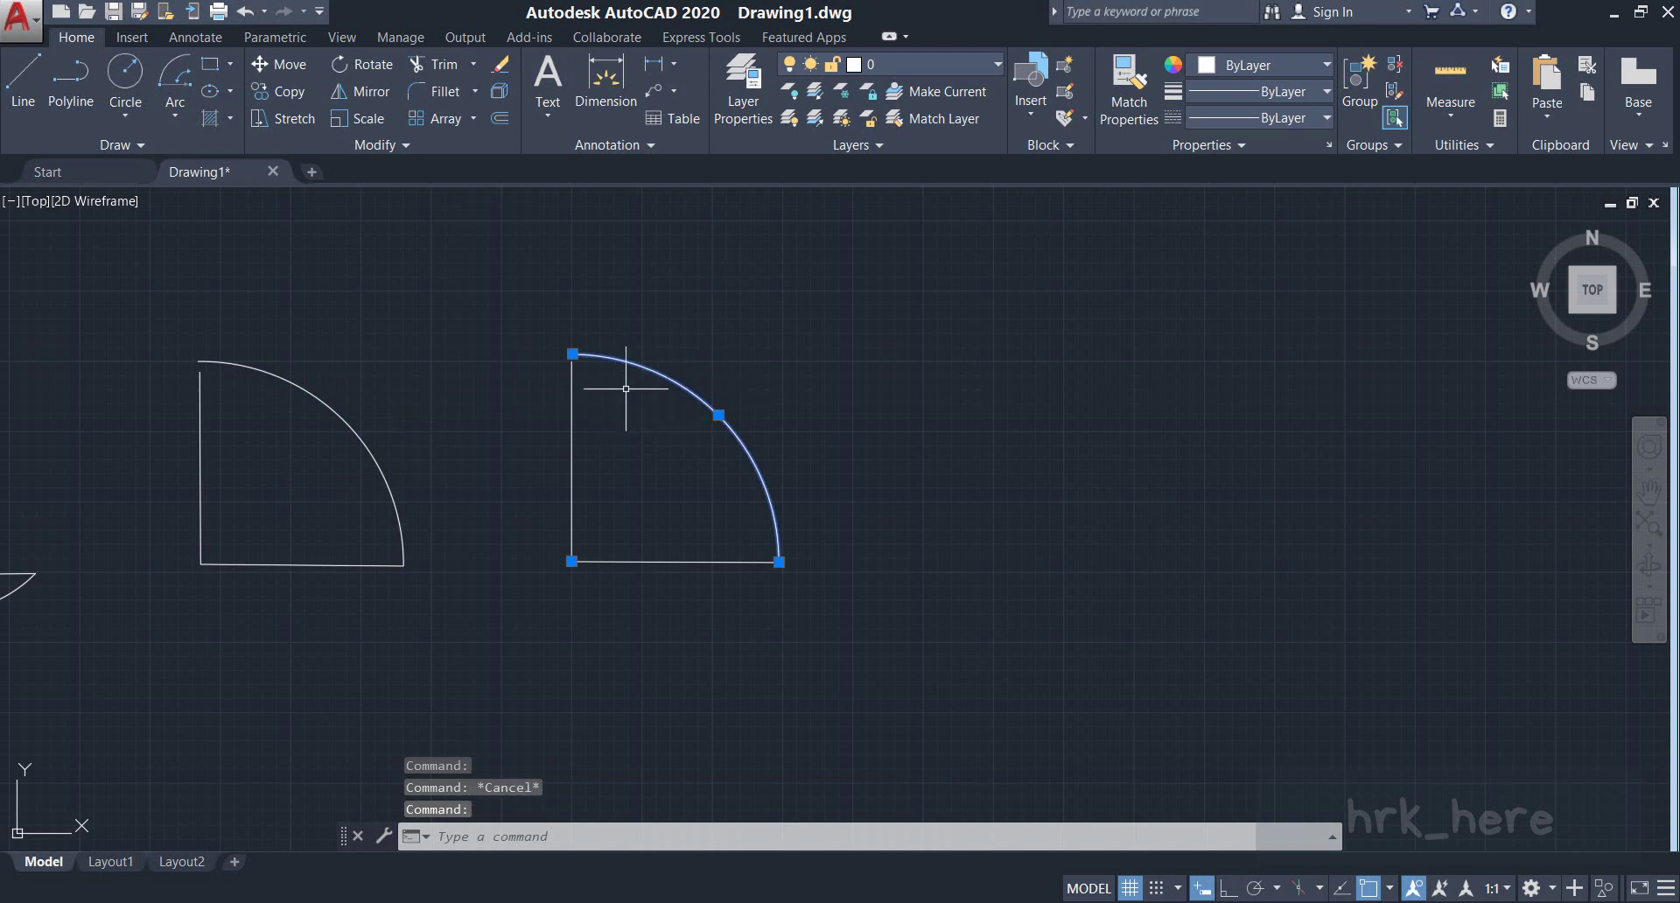
{"action": "key", "text": "Escape"}
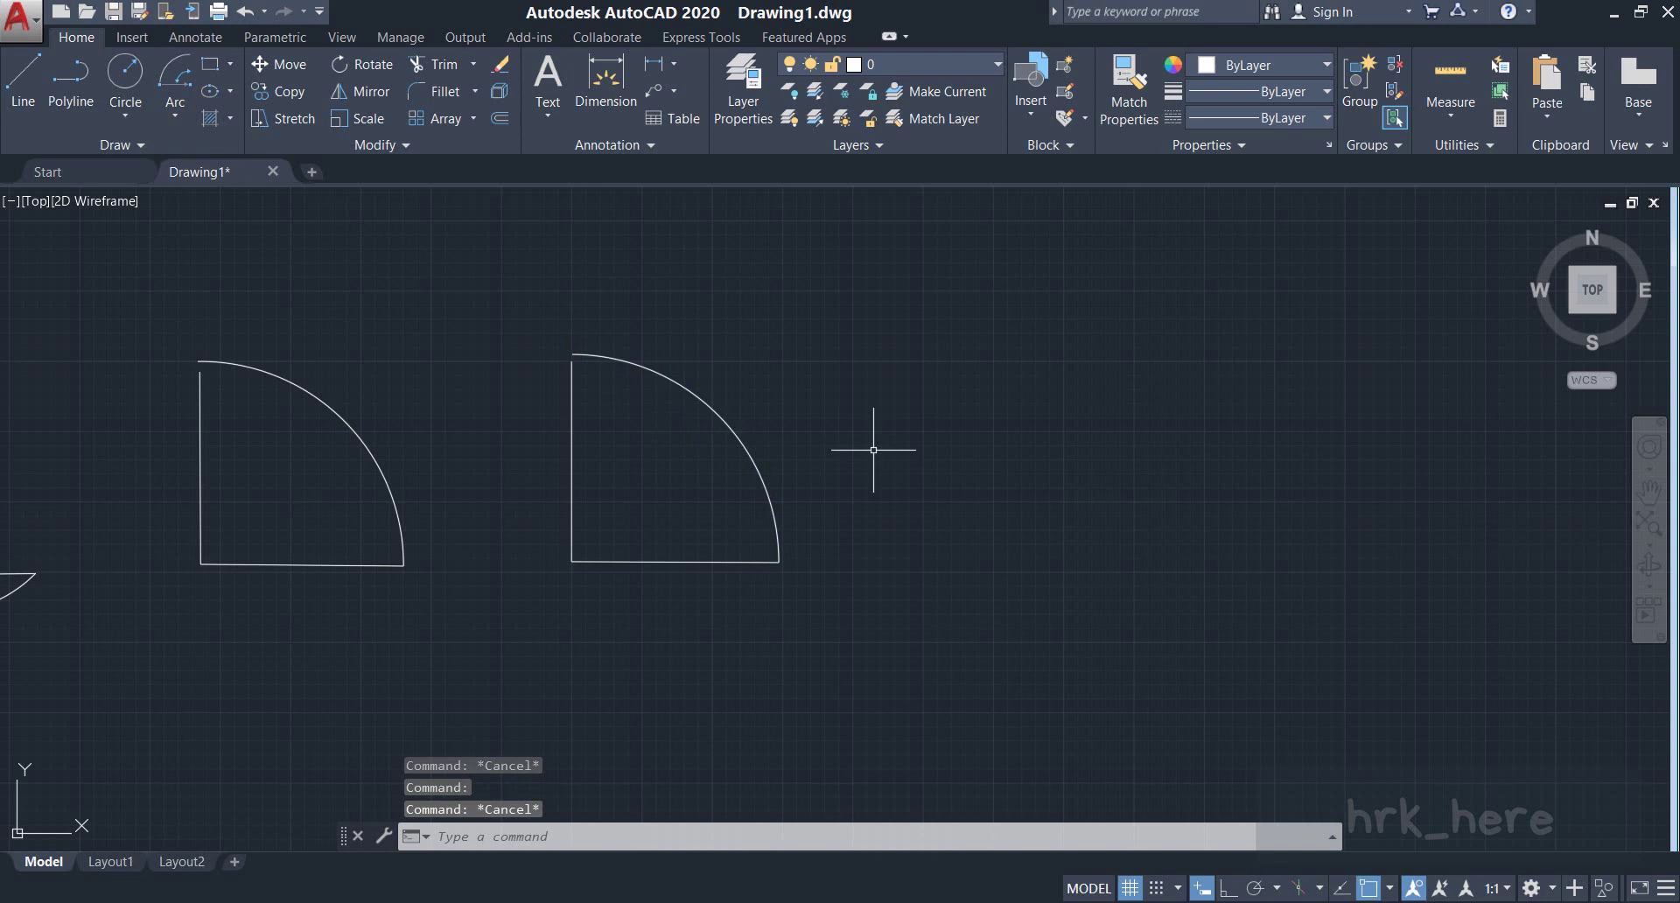
{"action": "left_click", "coordinate": [175, 109]}
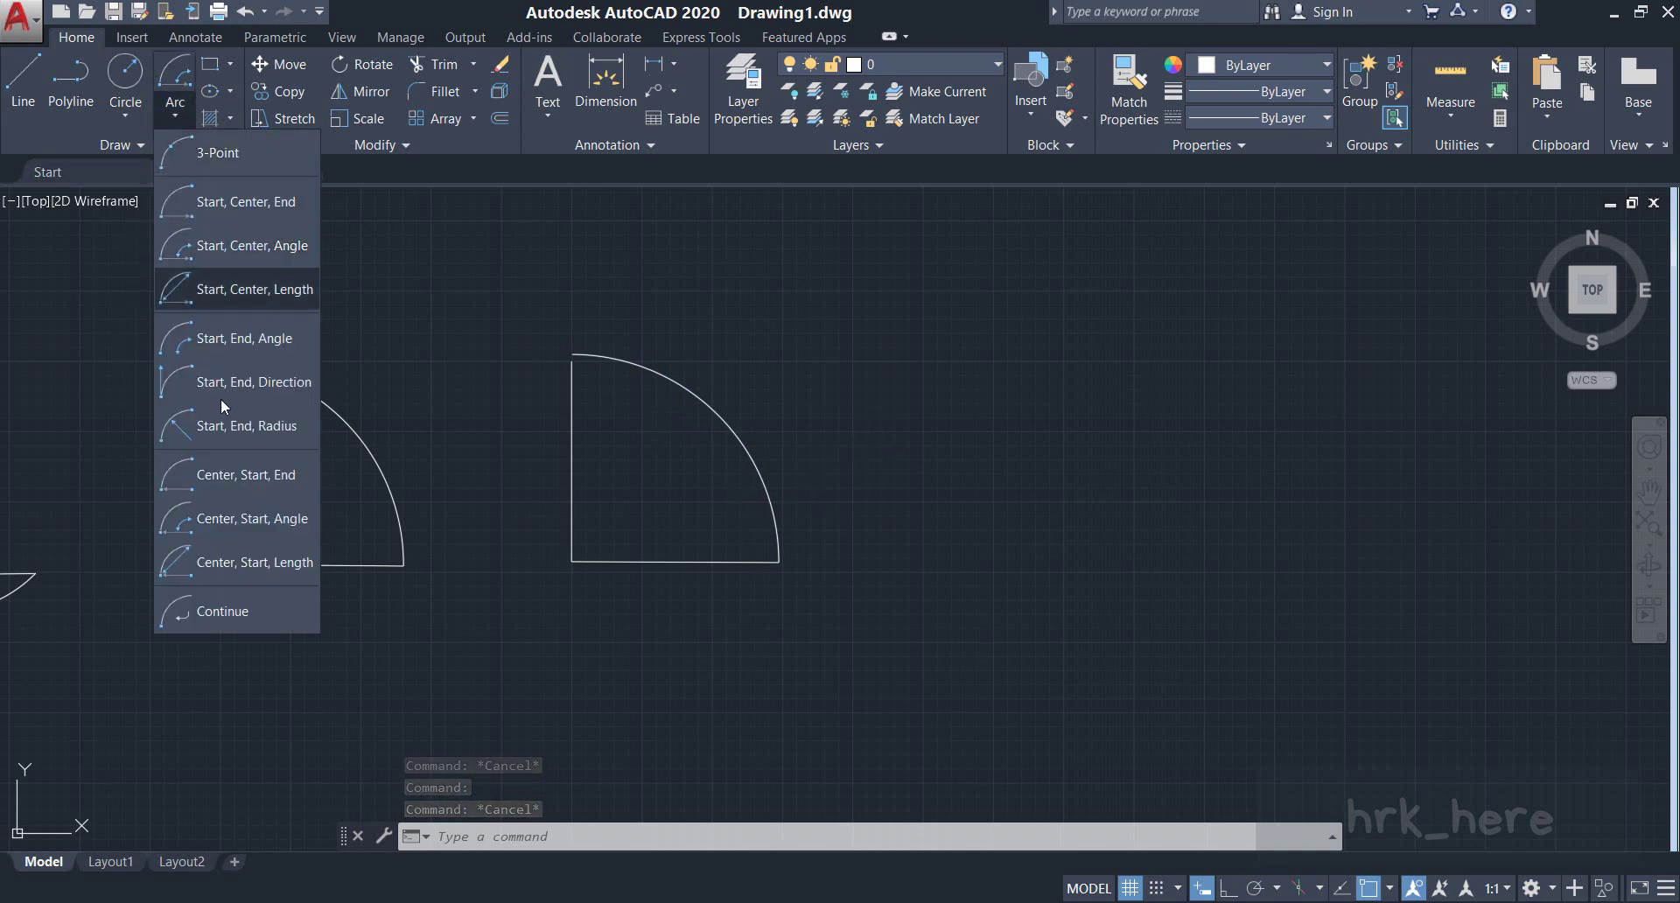
{"action": "left_click", "coordinate": [254, 523]}
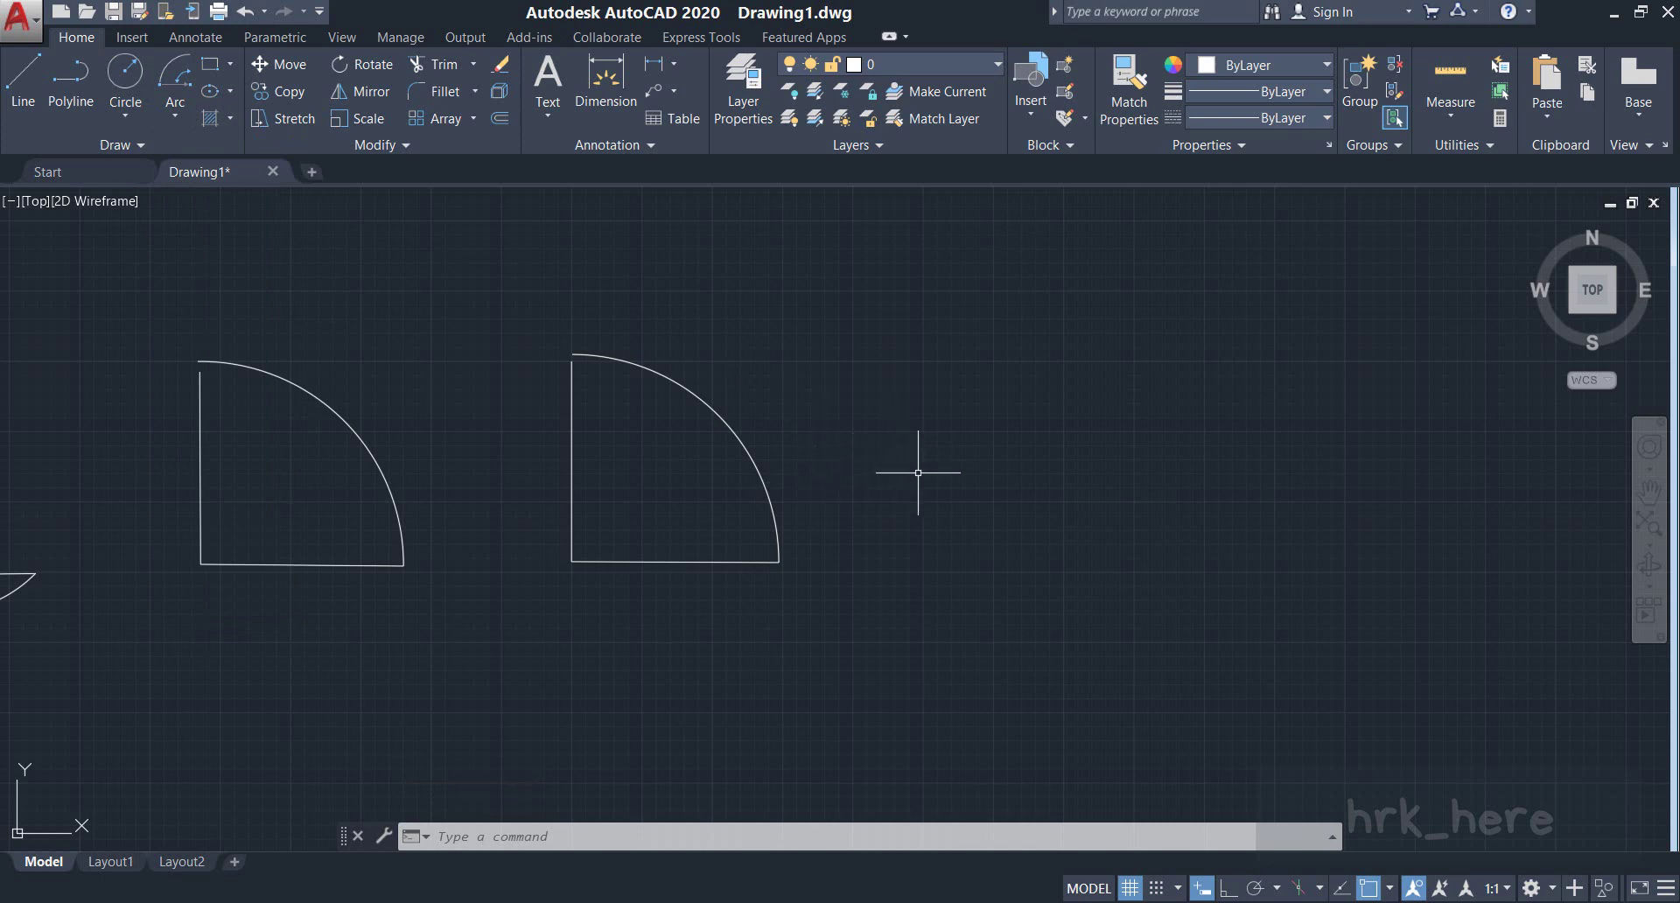
{"action": "middle_click_drag", "start_coordinate": [949, 484], "coordinate": [843, 477]}
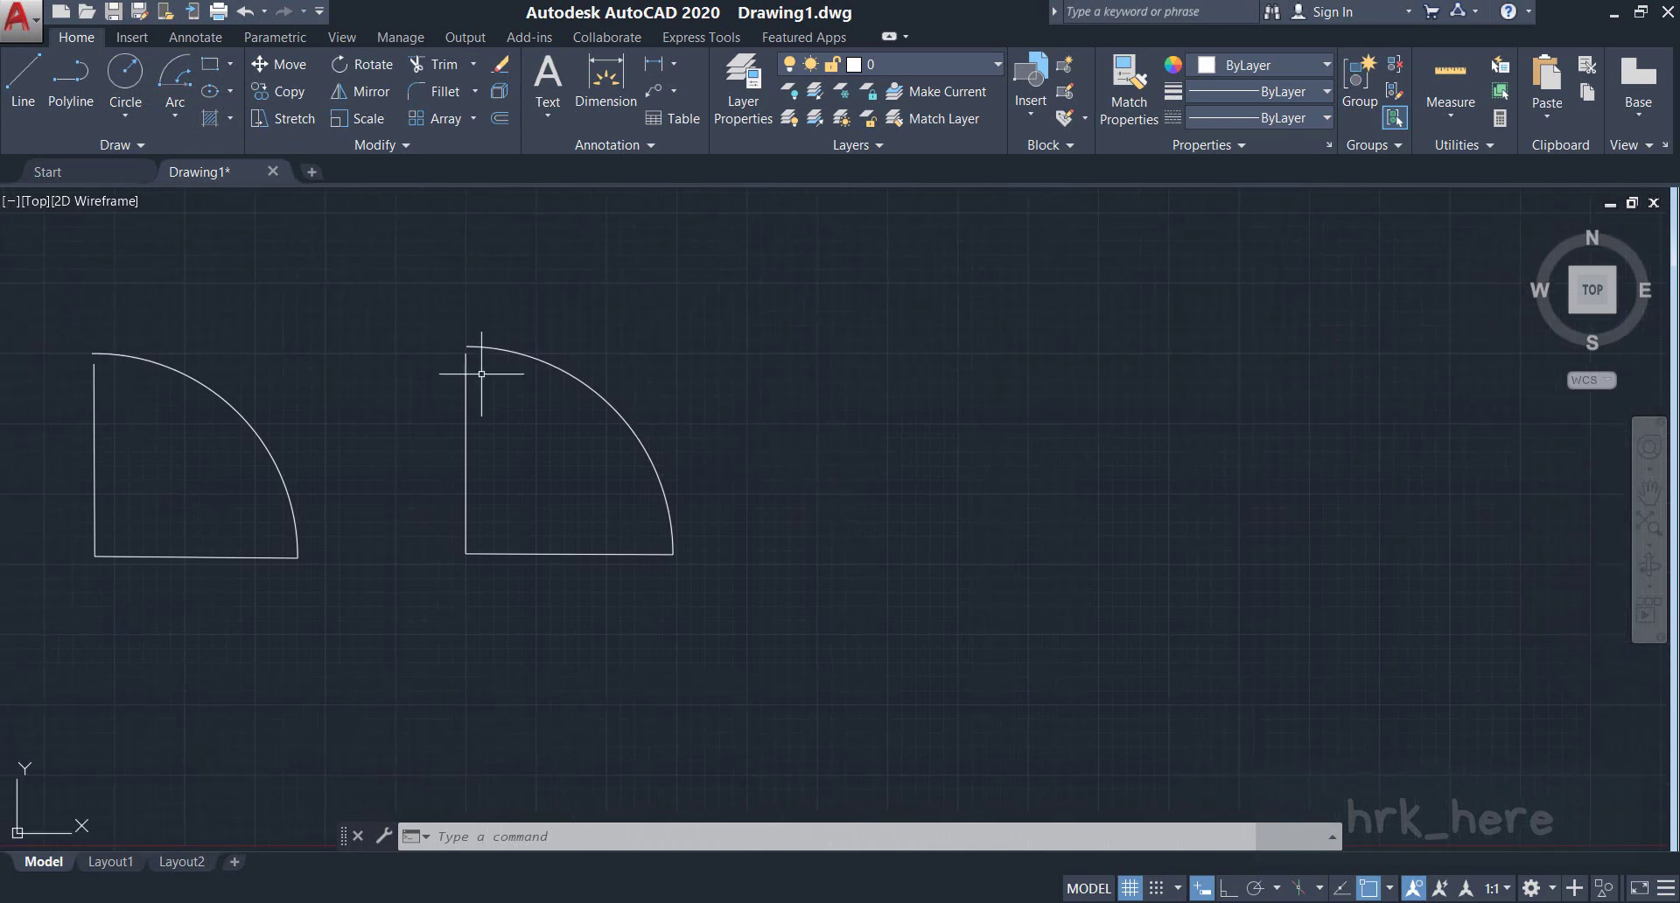
{"action": "left_click", "coordinate": [172, 119]}
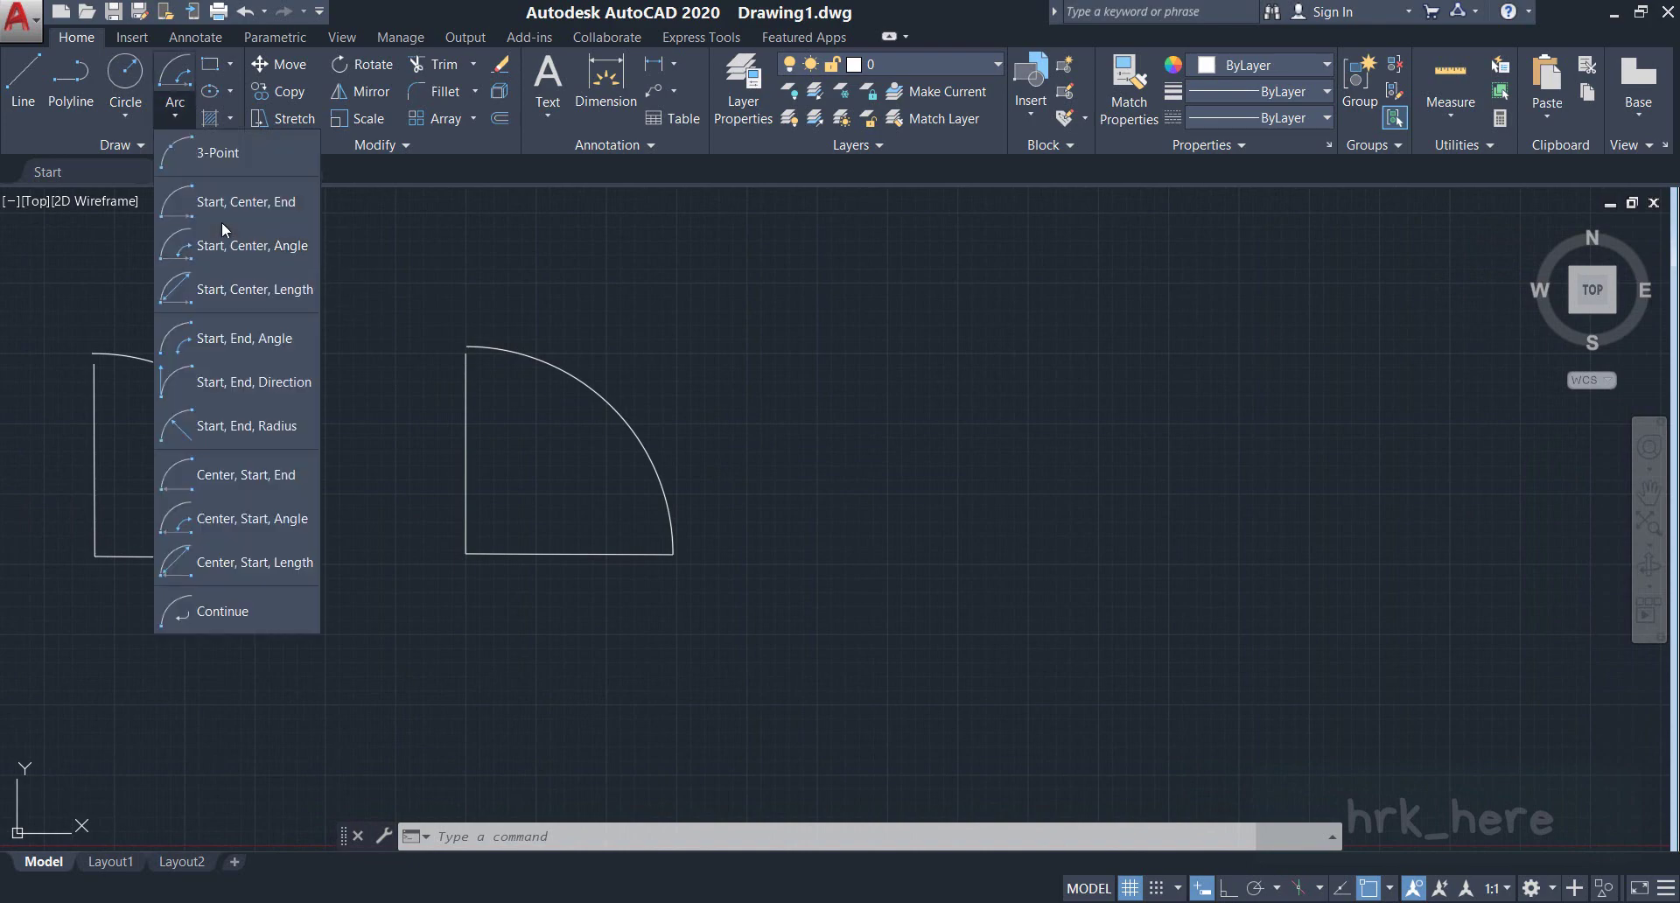
Step: Draw another L-shaped line pair on the right of the row
{"action": "left_click", "coordinate": [250, 293]}
{"action": "key", "text": "Escape"}
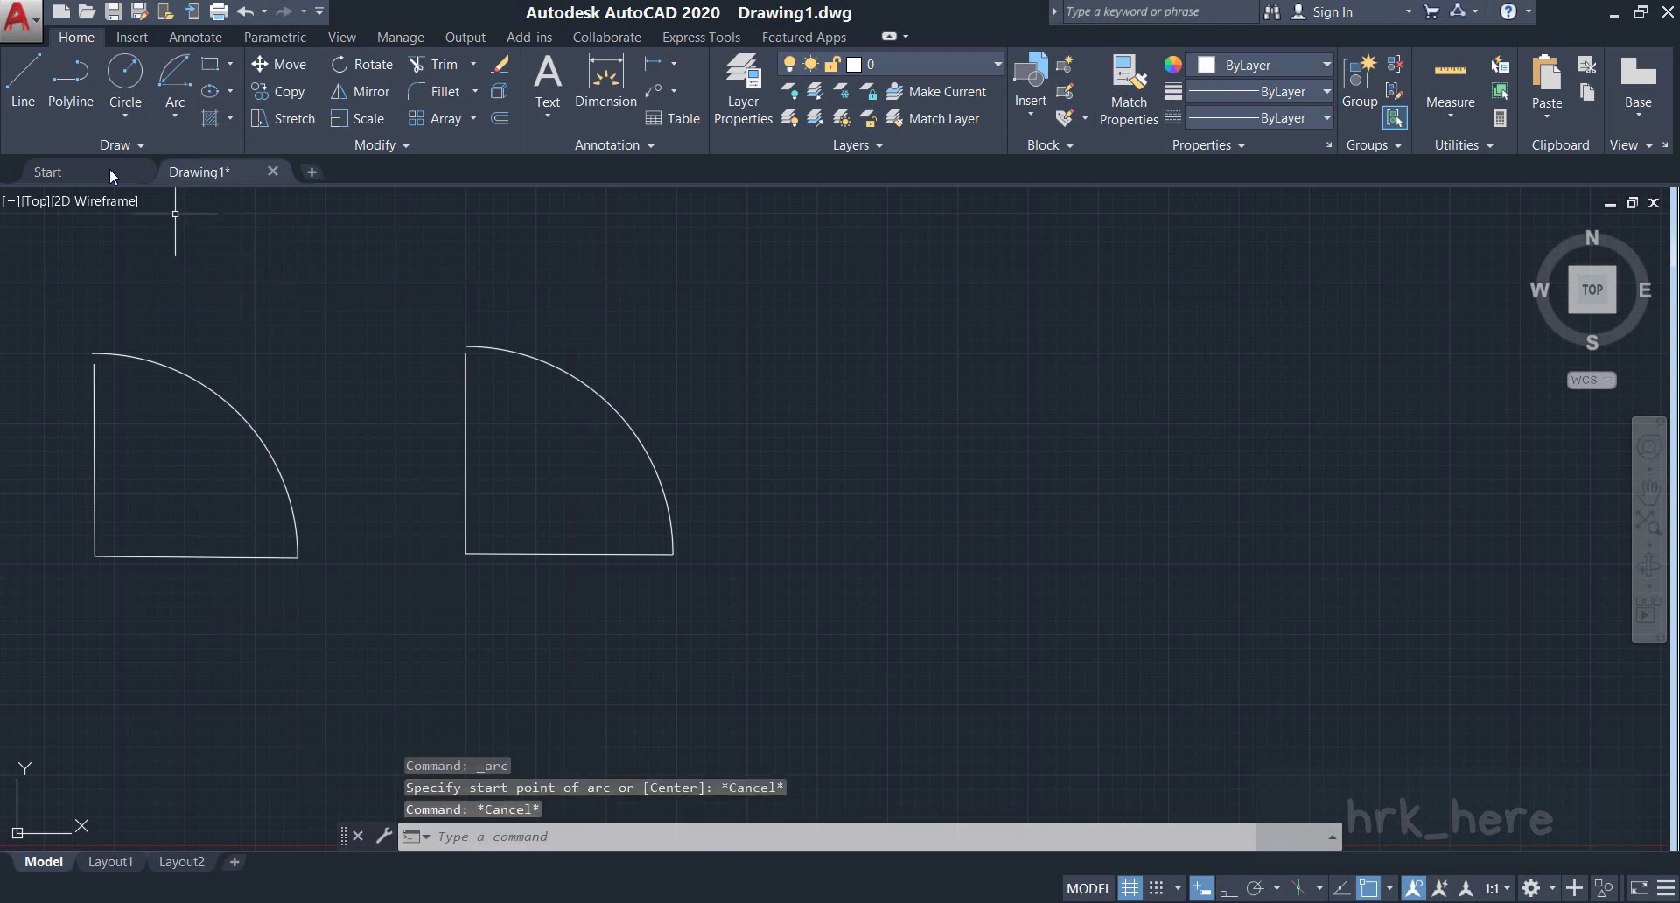
{"action": "left_click", "coordinate": [23, 79]}
{"action": "left_click", "coordinate": [878, 355]}
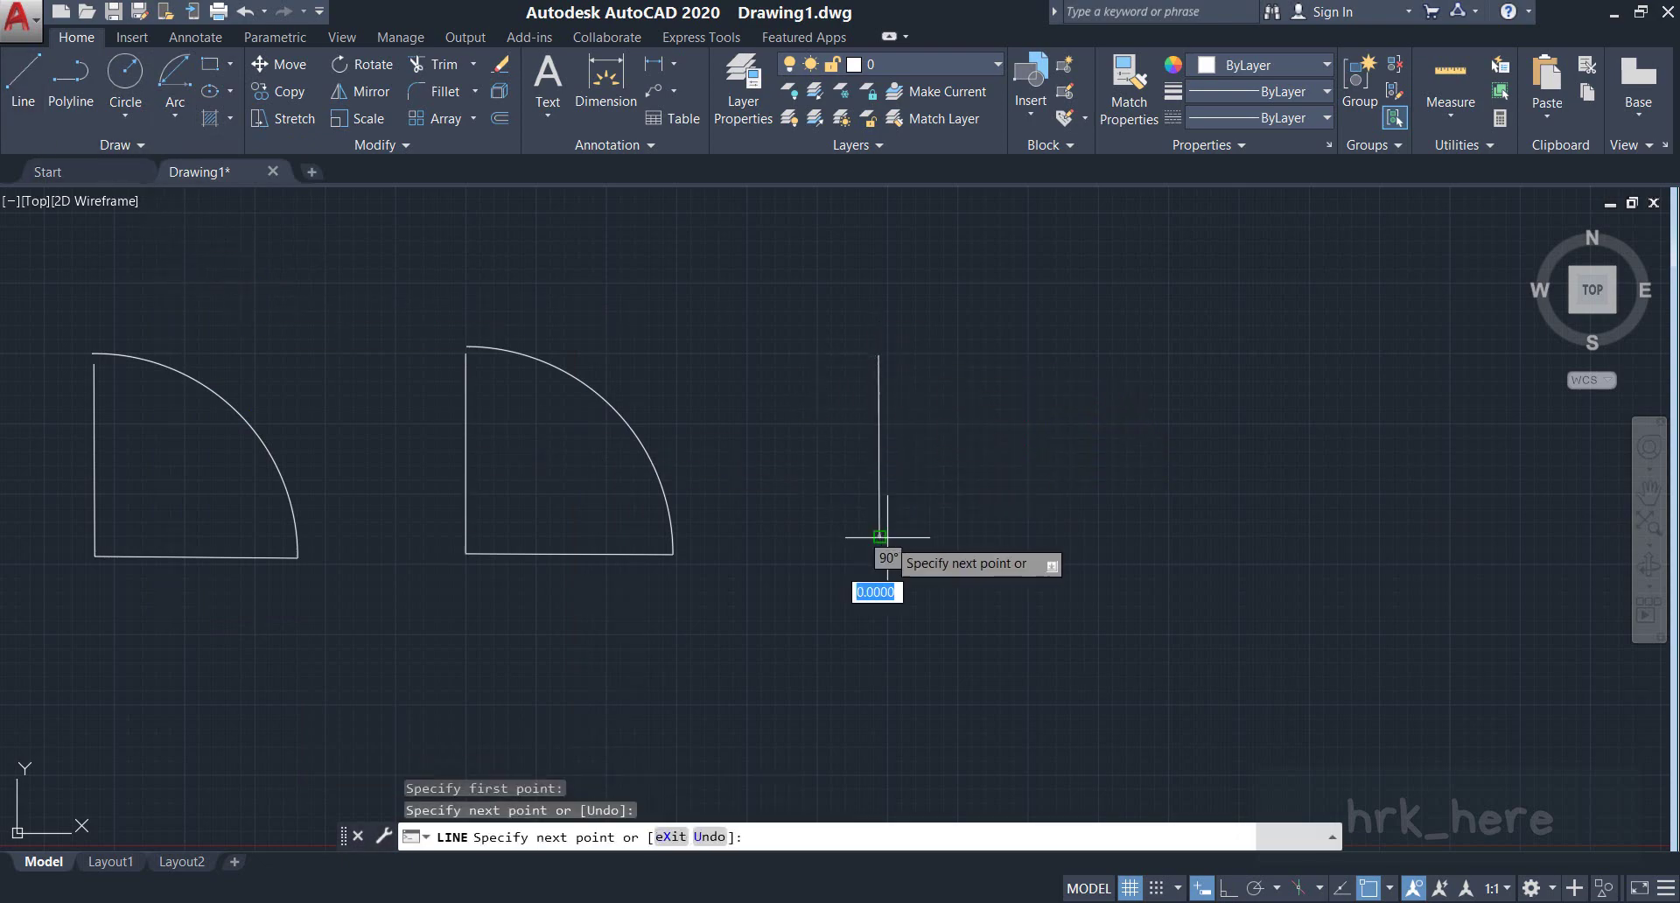
{"action": "left_click", "coordinate": [878, 536]}
{"action": "left_click", "coordinate": [1058, 536]}
{"action": "right_click", "coordinate": [1083, 443]}
{"action": "left_click", "coordinate": [1123, 461]}
Step: Add a Start, Center, Length arc from the horizontal end, centred on the corner, to the vertical top
{"action": "left_click", "coordinate": [175, 109]}
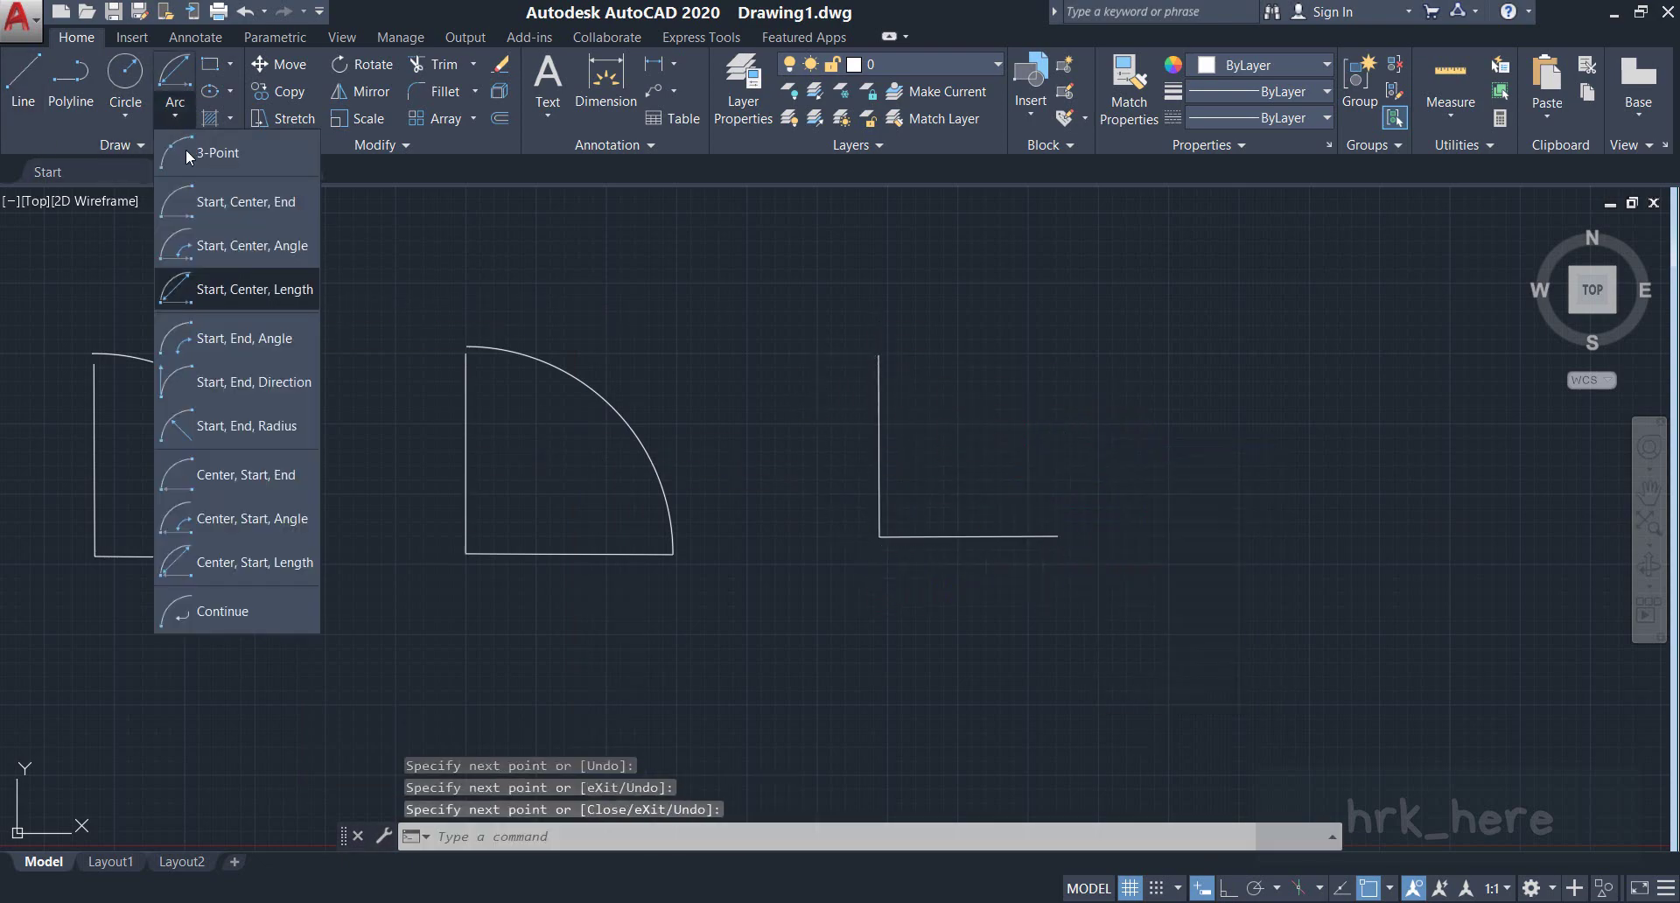
{"action": "left_click", "coordinate": [225, 288]}
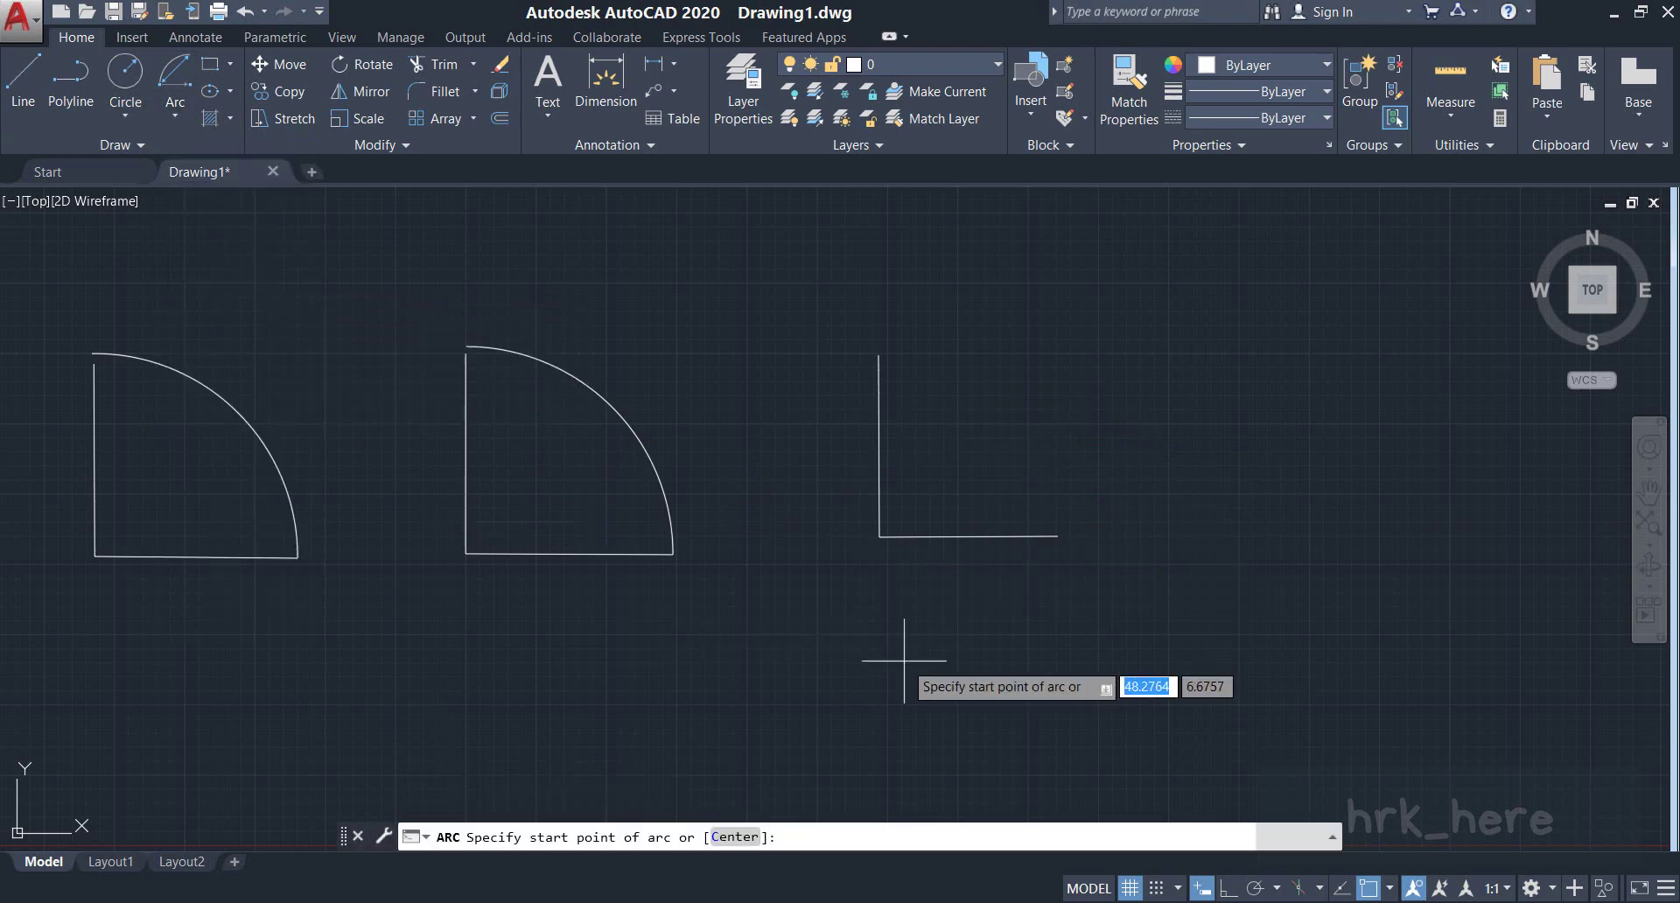
{"action": "left_click", "coordinate": [1058, 535]}
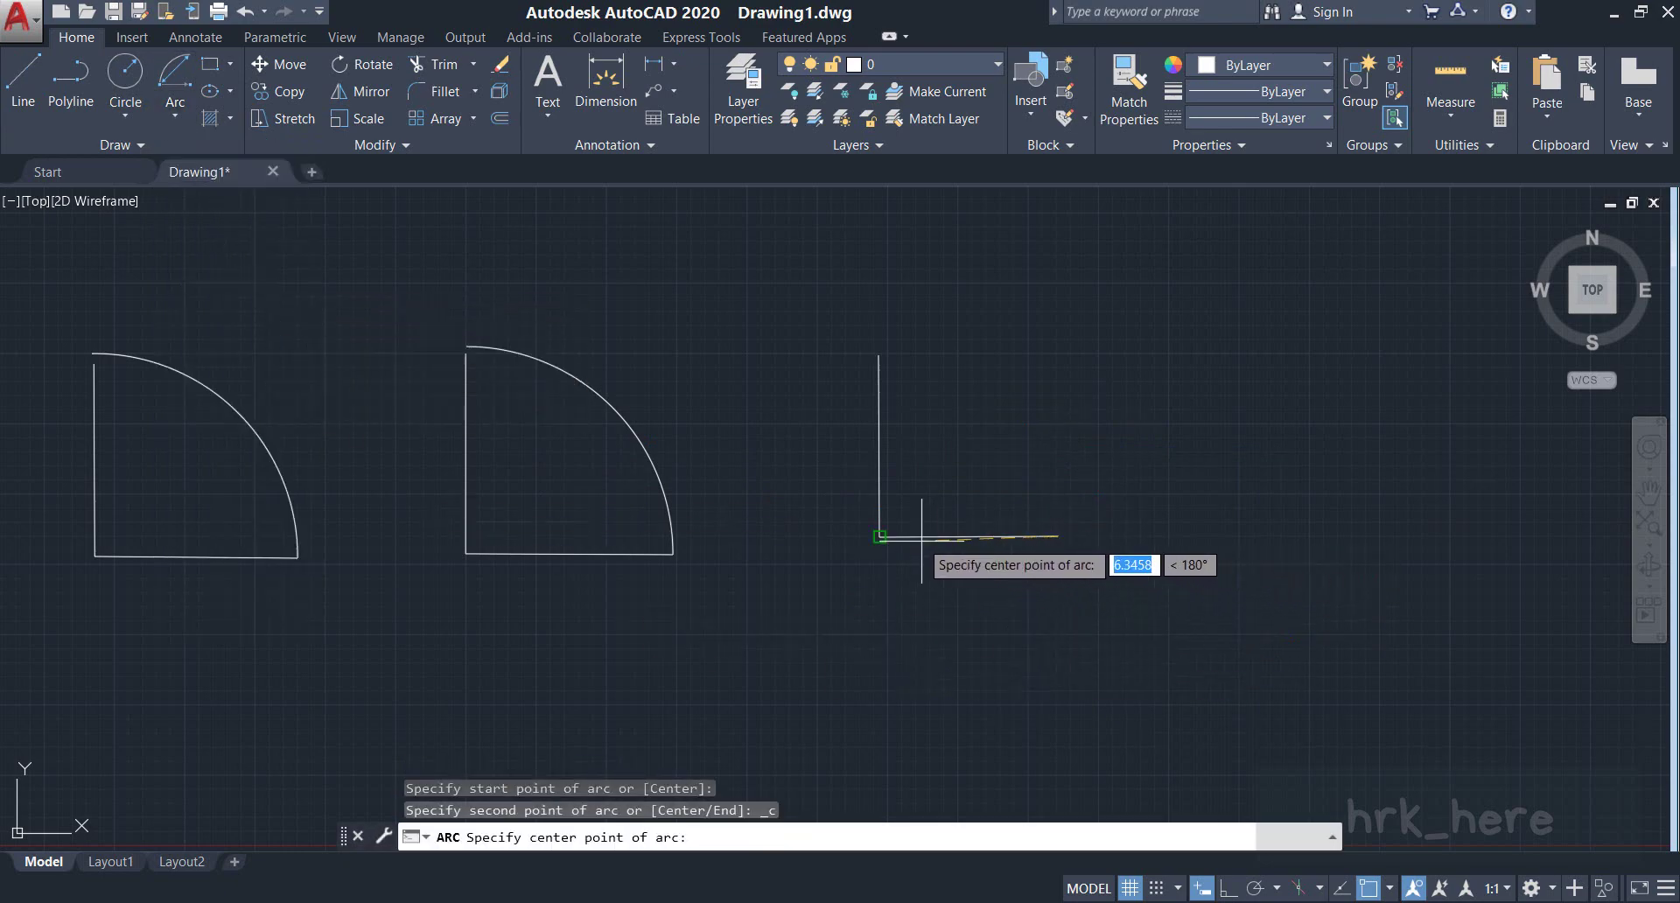
{"action": "left_click", "coordinate": [879, 536]}
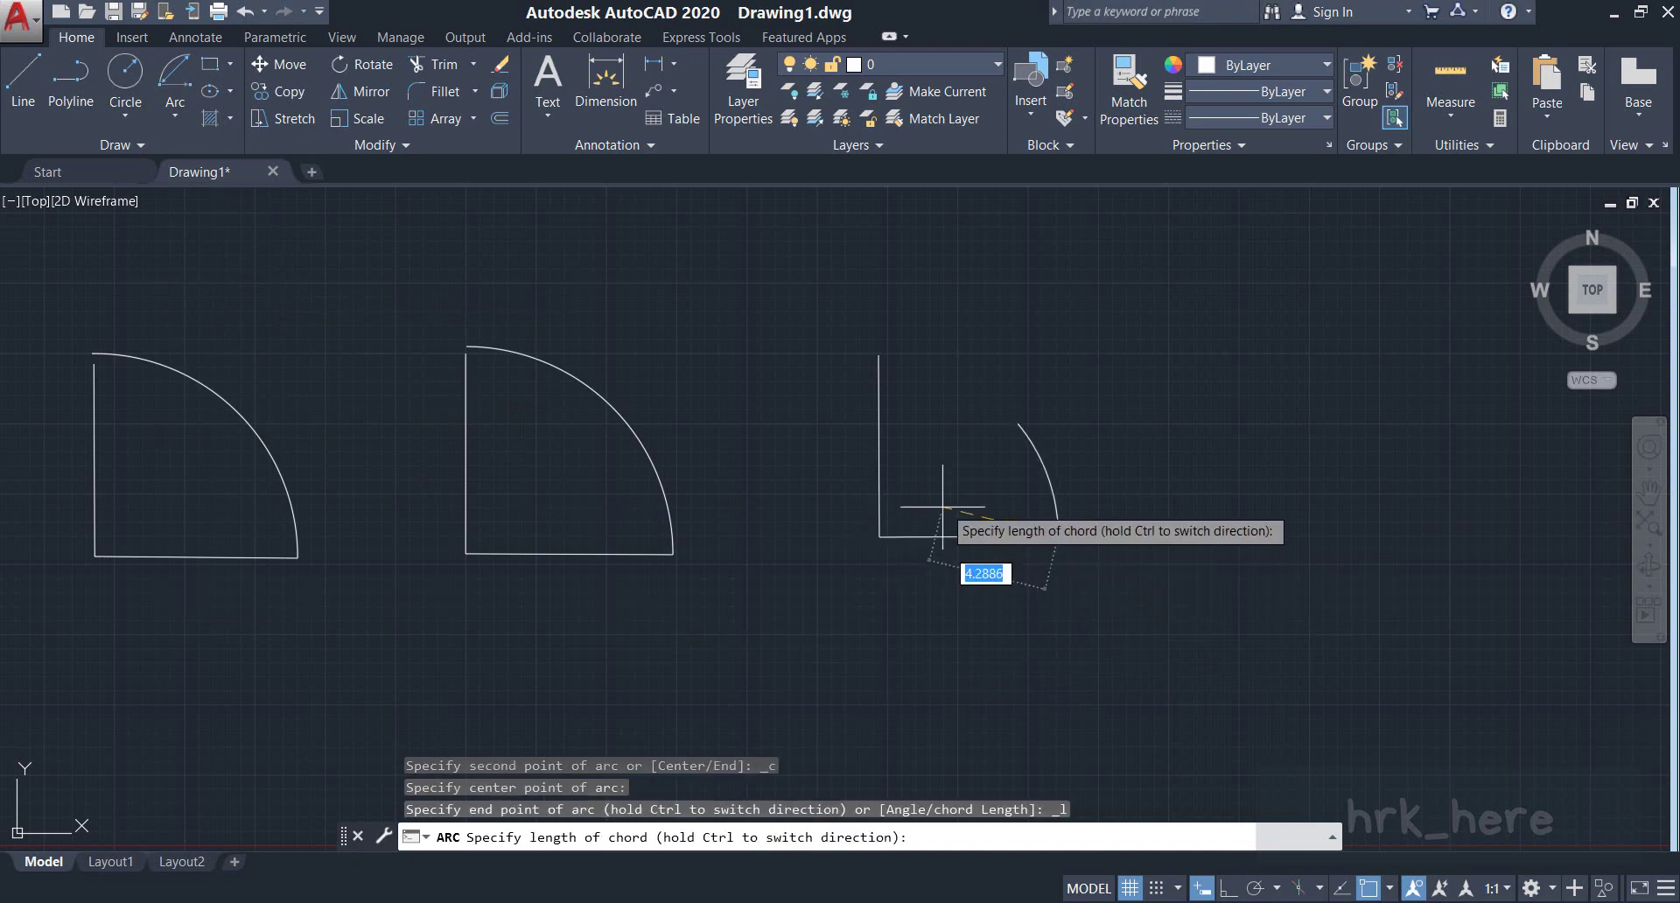
{"action": "left_click", "coordinate": [879, 355]}
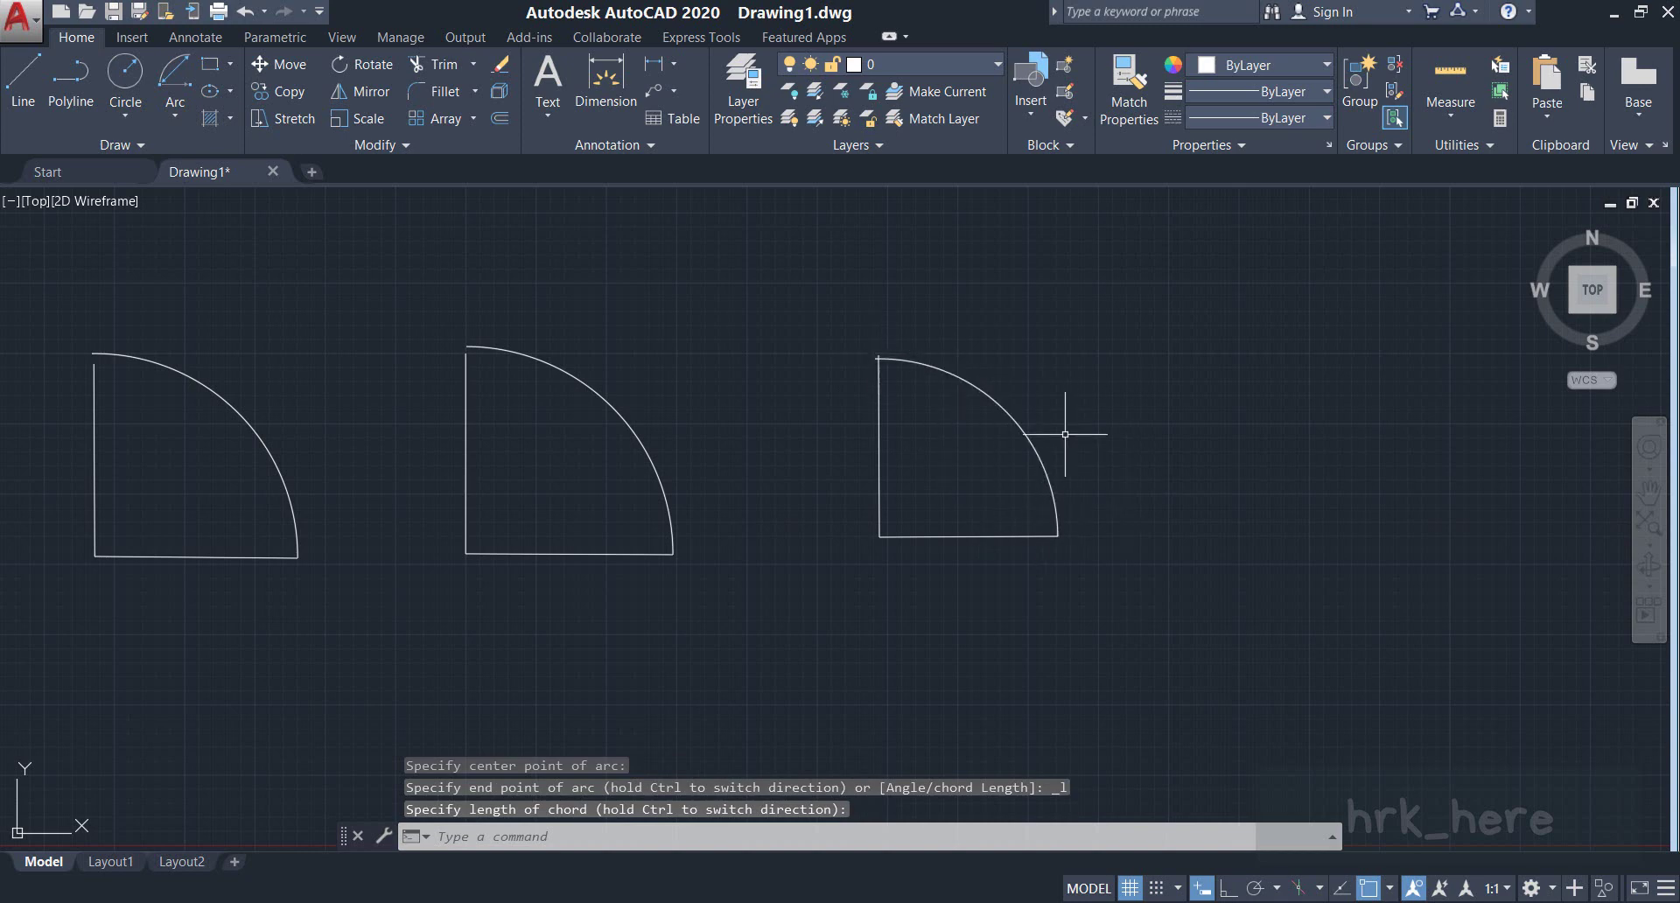
{"action": "scroll", "coordinate": [927, 556], "scroll_direction": "down", "scroll_amount": 3}
Step: Draw a new L-shaped line pair in the upper-left area using the L command
{"action": "middle_click_drag", "start_coordinate": [806, 637], "coordinate": [840, 502]}
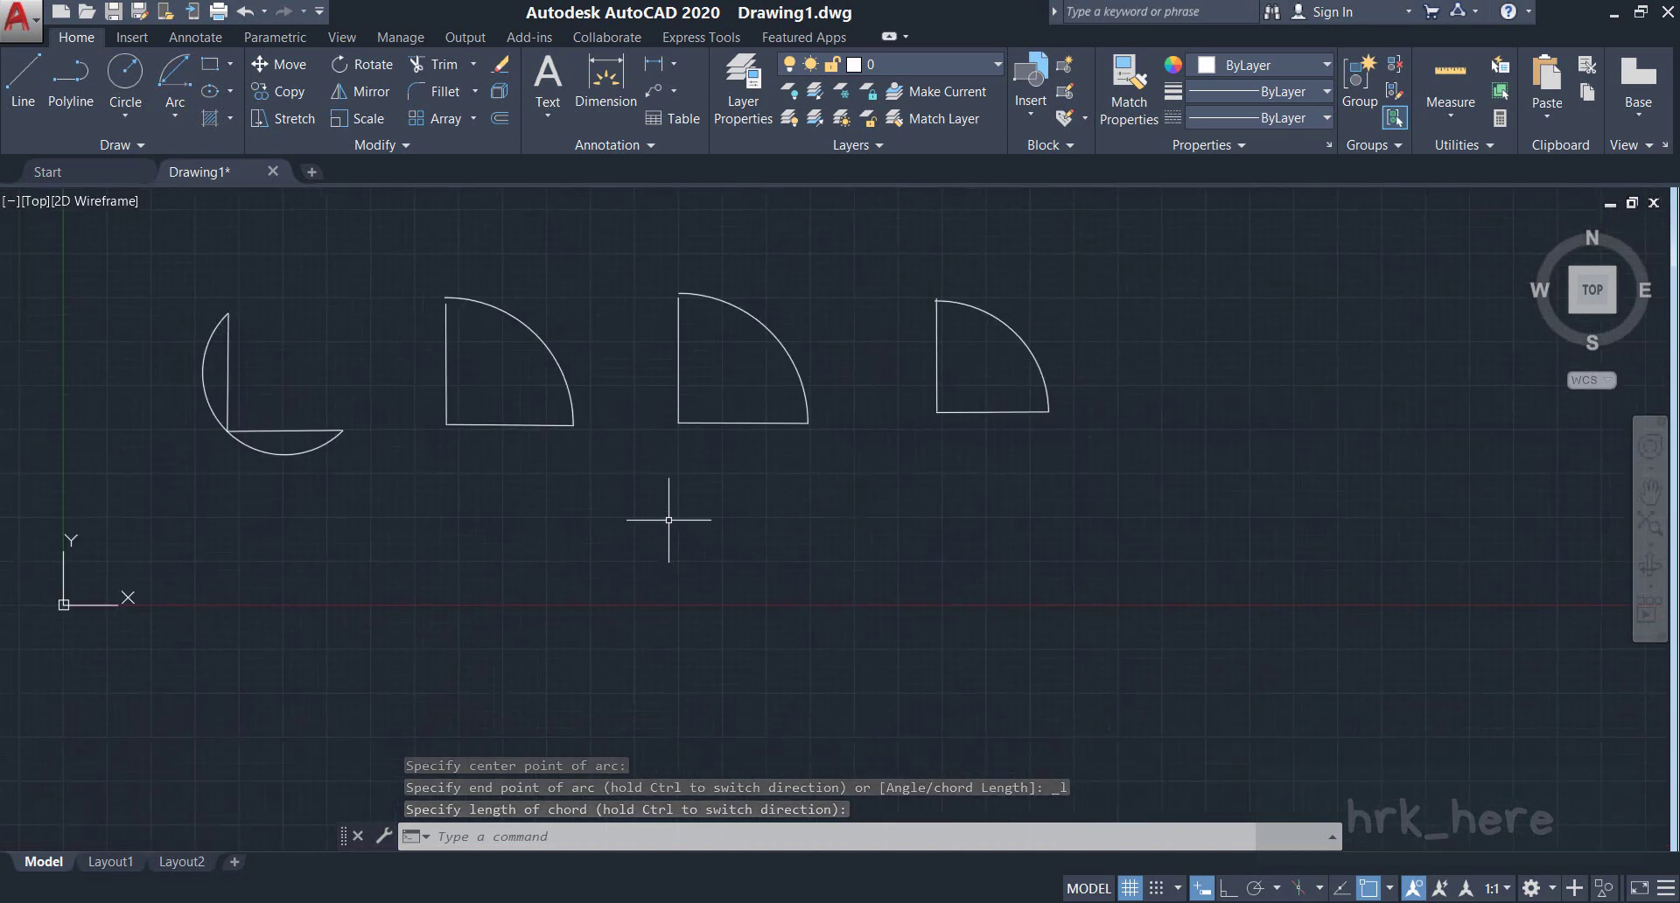
{"action": "middle_click_drag", "start_coordinate": [697, 476], "coordinate": [793, 713]}
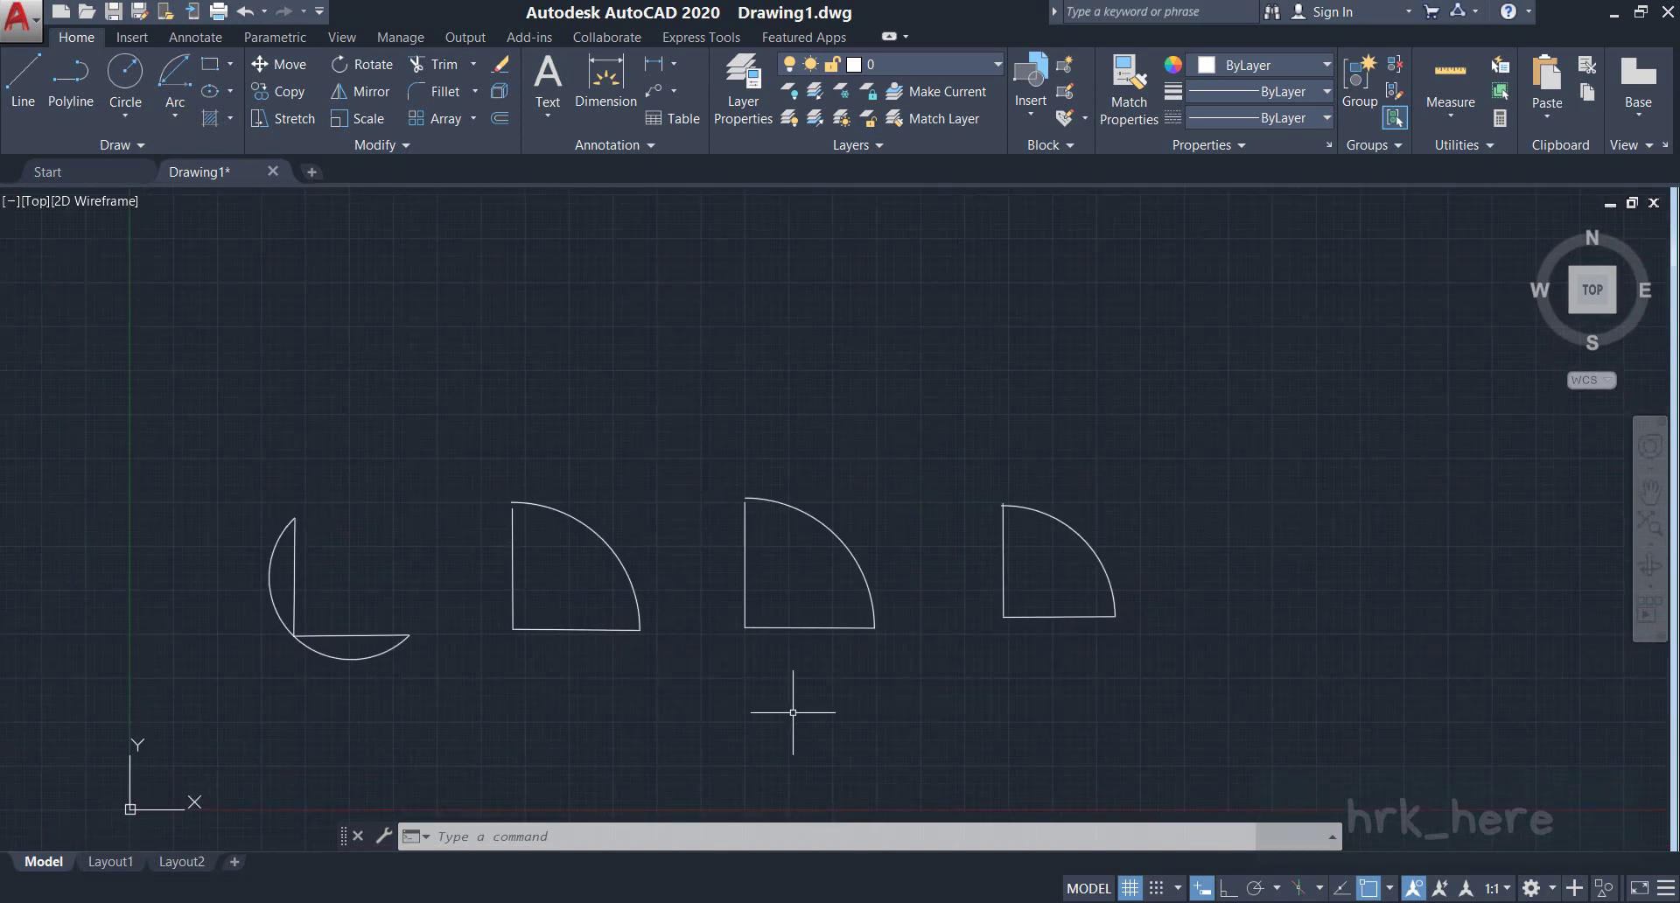
{"action": "left_click", "coordinate": [177, 119]}
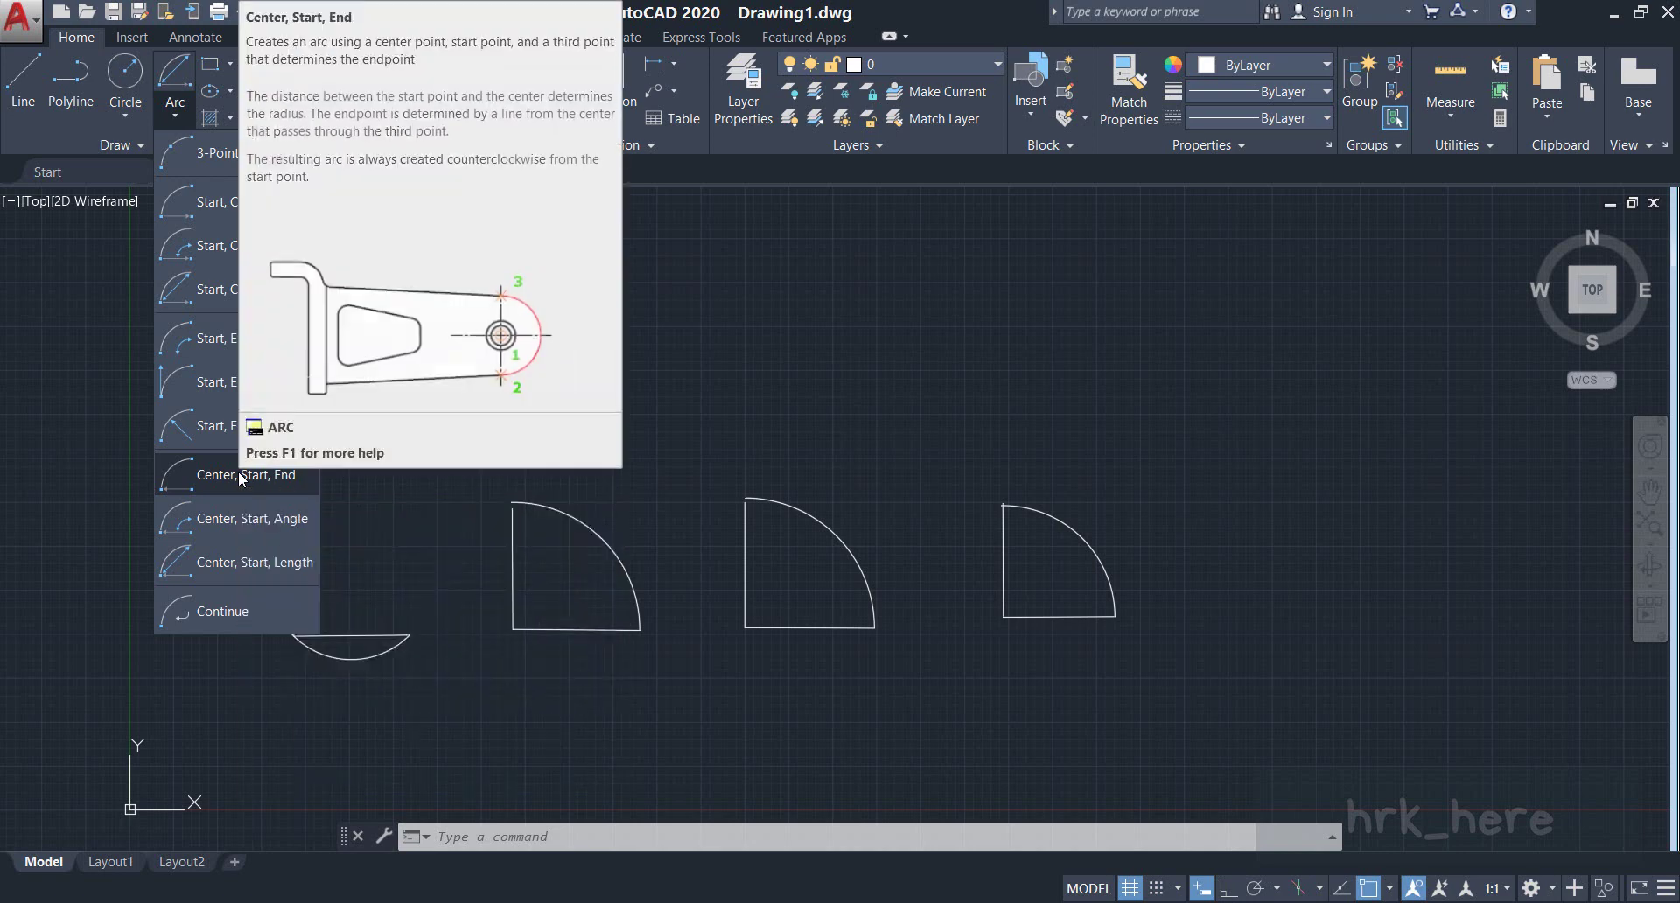
{"action": "left_click", "coordinate": [494, 375]}
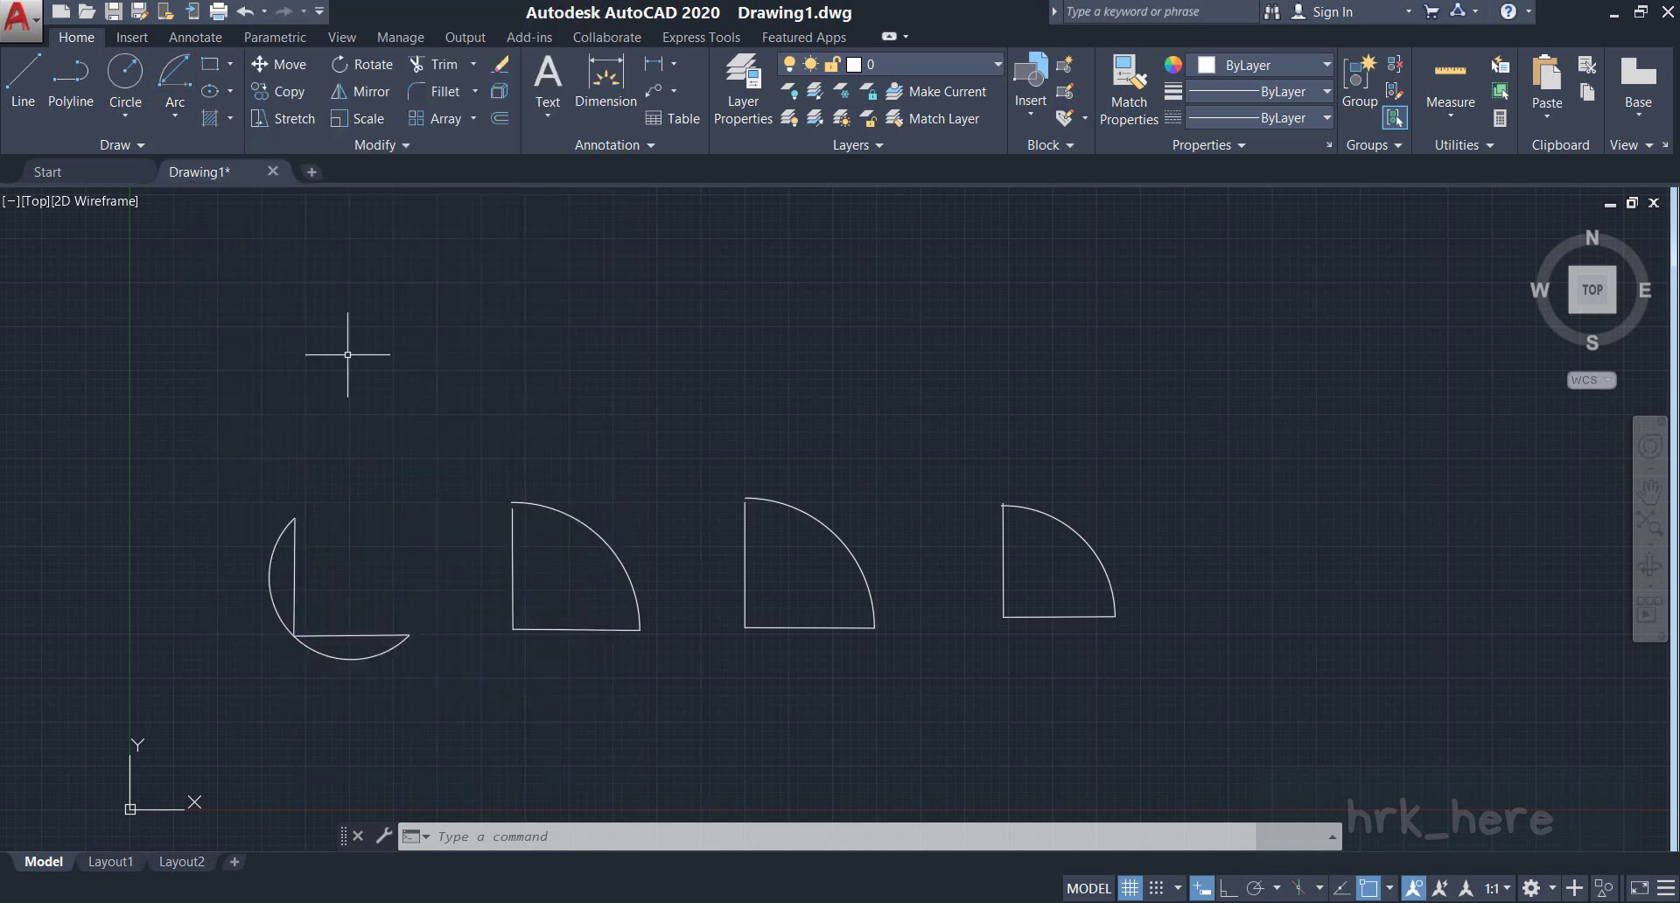
{"action": "type", "text": "l"}
{"action": "key", "text": "Return"}
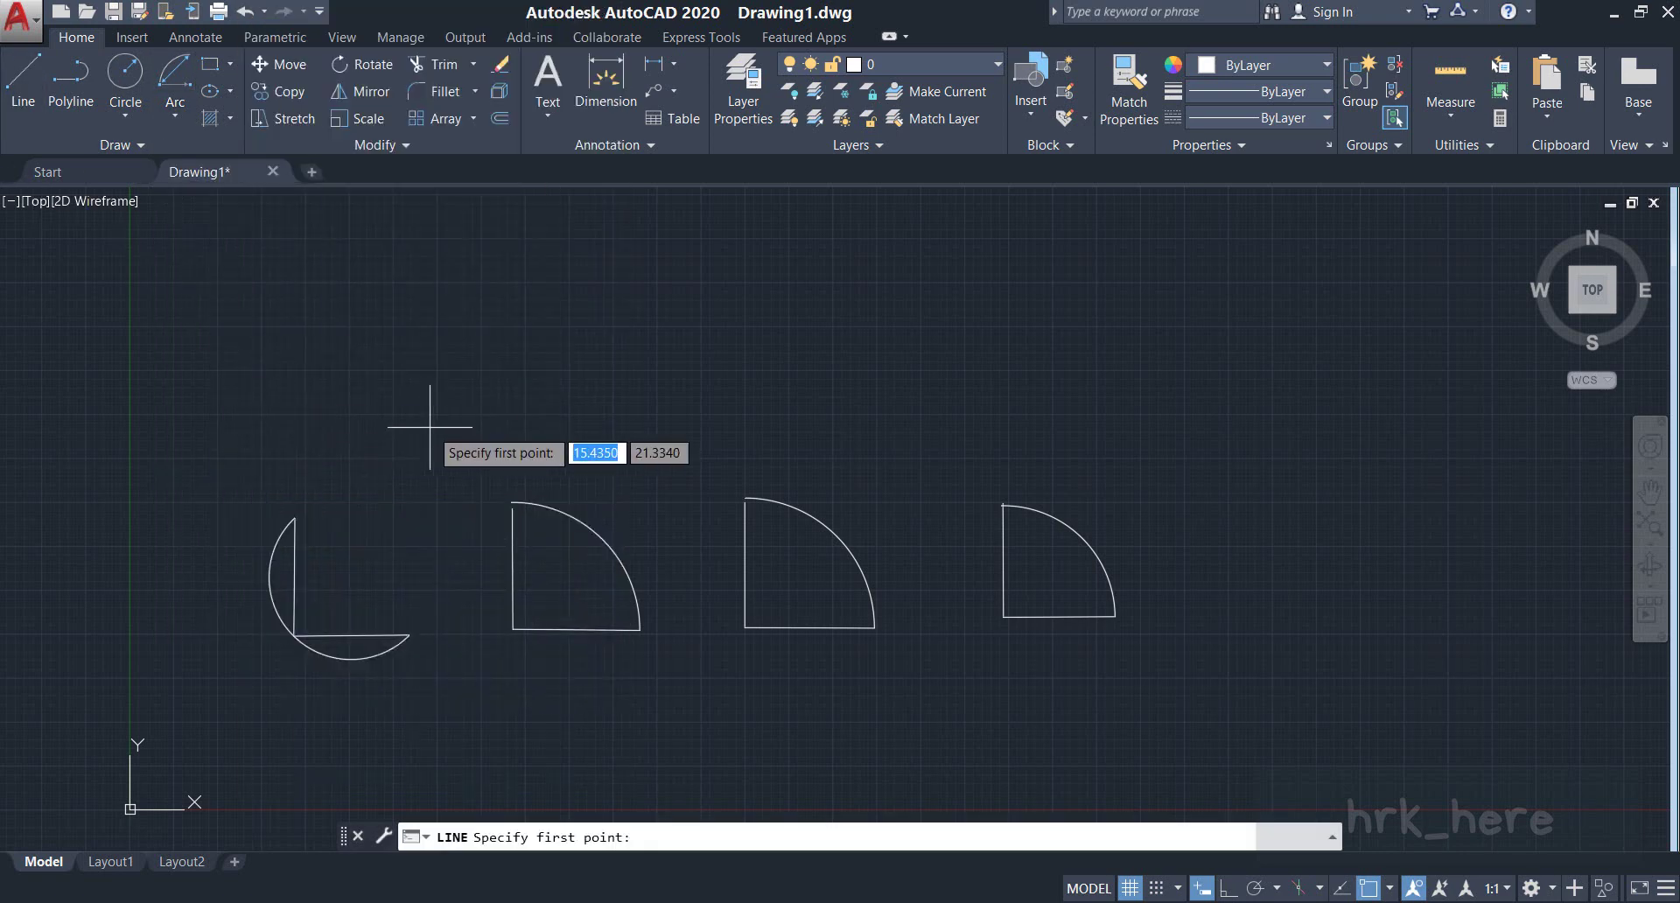
{"action": "left_click", "coordinate": [514, 270]}
{"action": "left_click", "coordinate": [513, 414]}
{"action": "left_click", "coordinate": [652, 415]}
{"action": "right_click", "coordinate": [754, 381]}
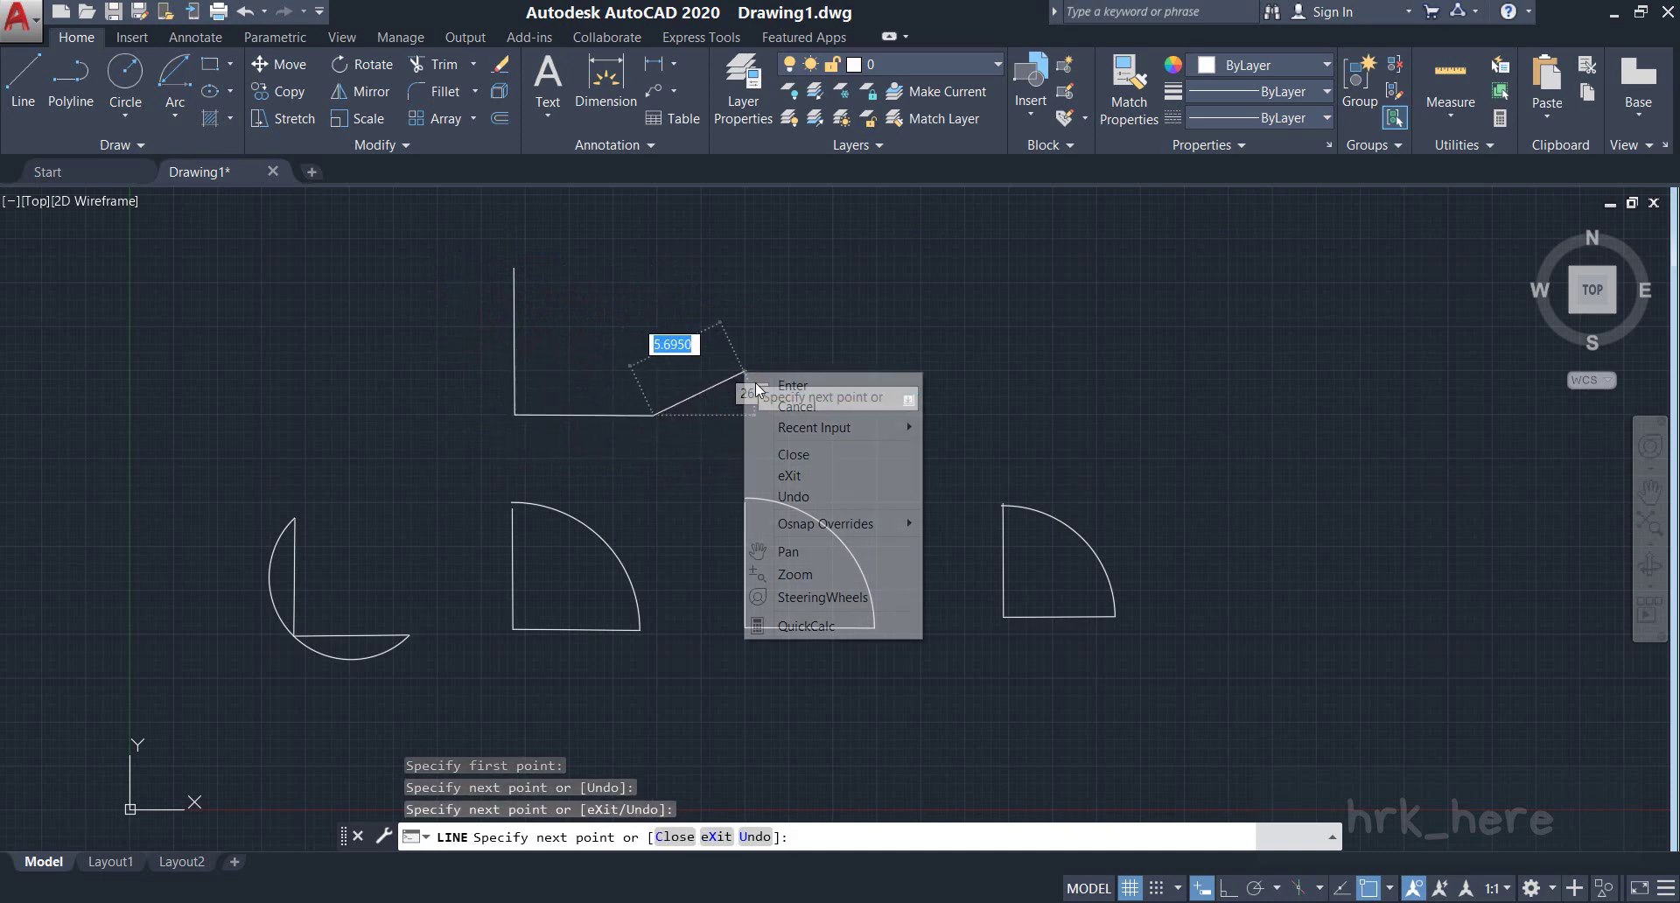
{"action": "left_click", "coordinate": [765, 386]}
Step: Add a Center, Start, End arc: corner as centre, horizontal end to vertical top
{"action": "left_click", "coordinate": [173, 121]}
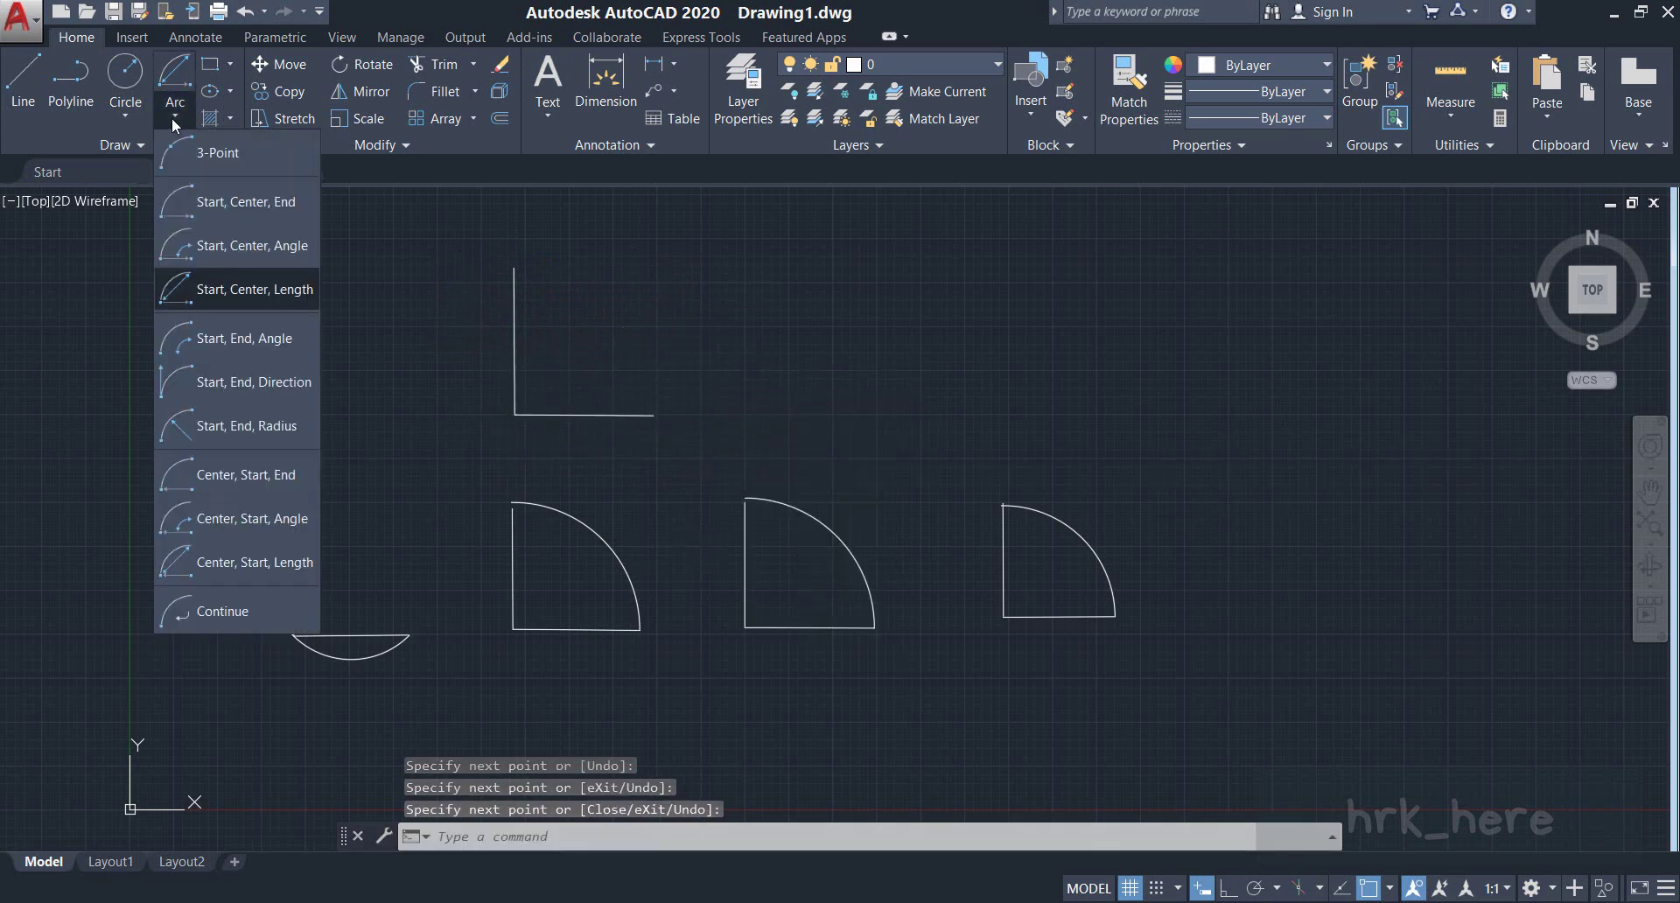
{"action": "left_click", "coordinate": [246, 476]}
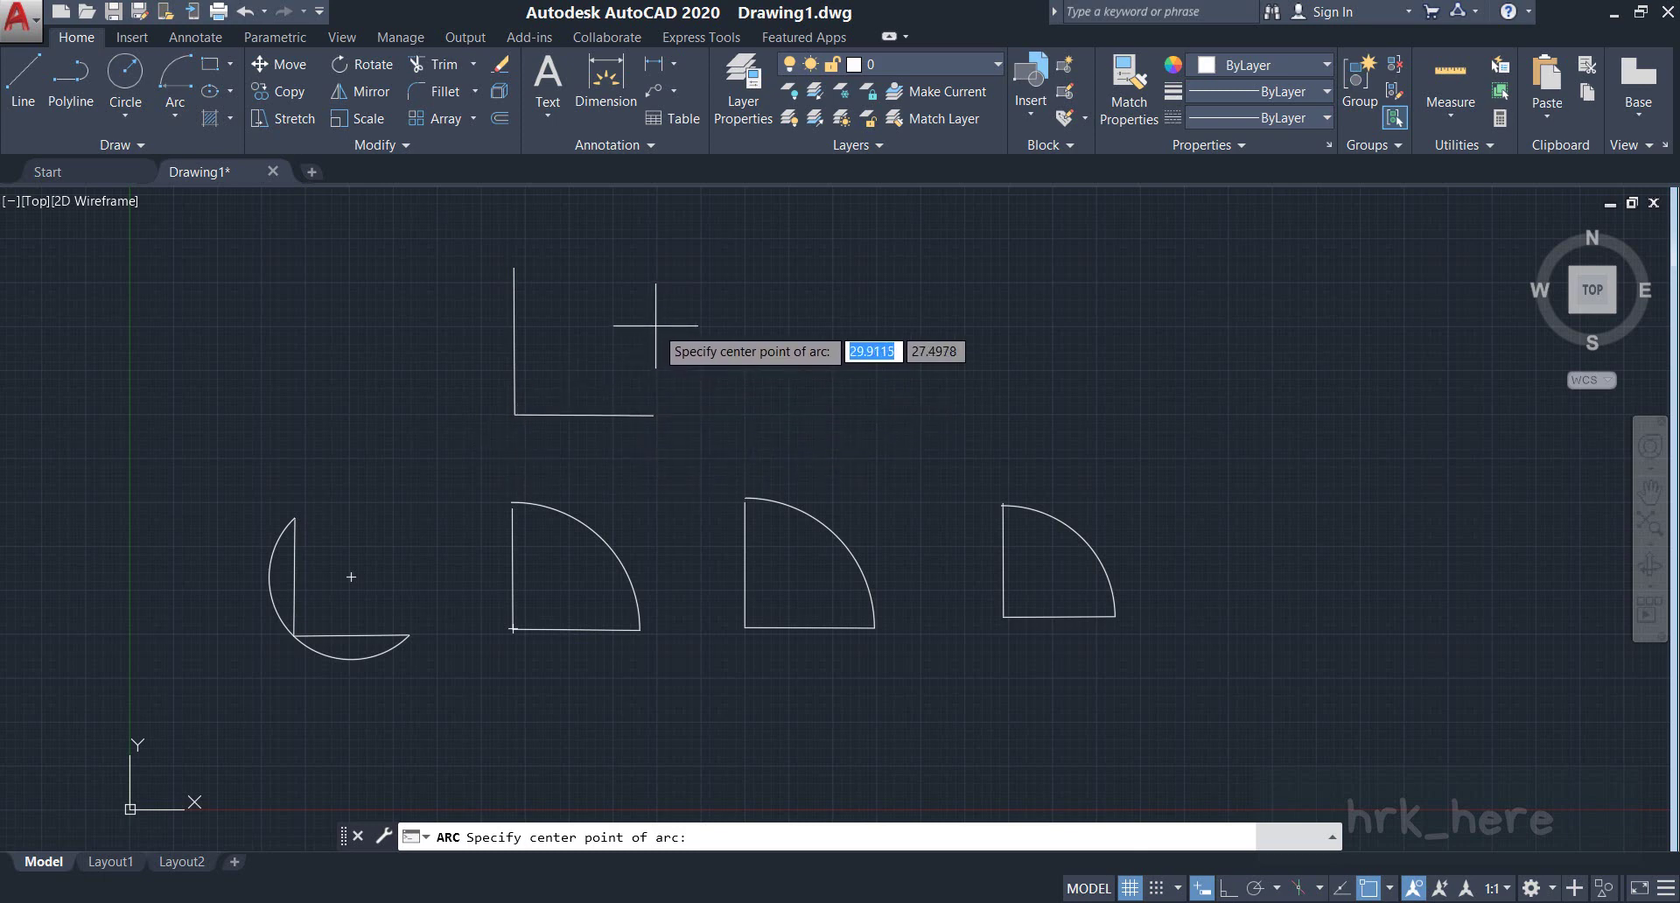
{"action": "left_click", "coordinate": [514, 414]}
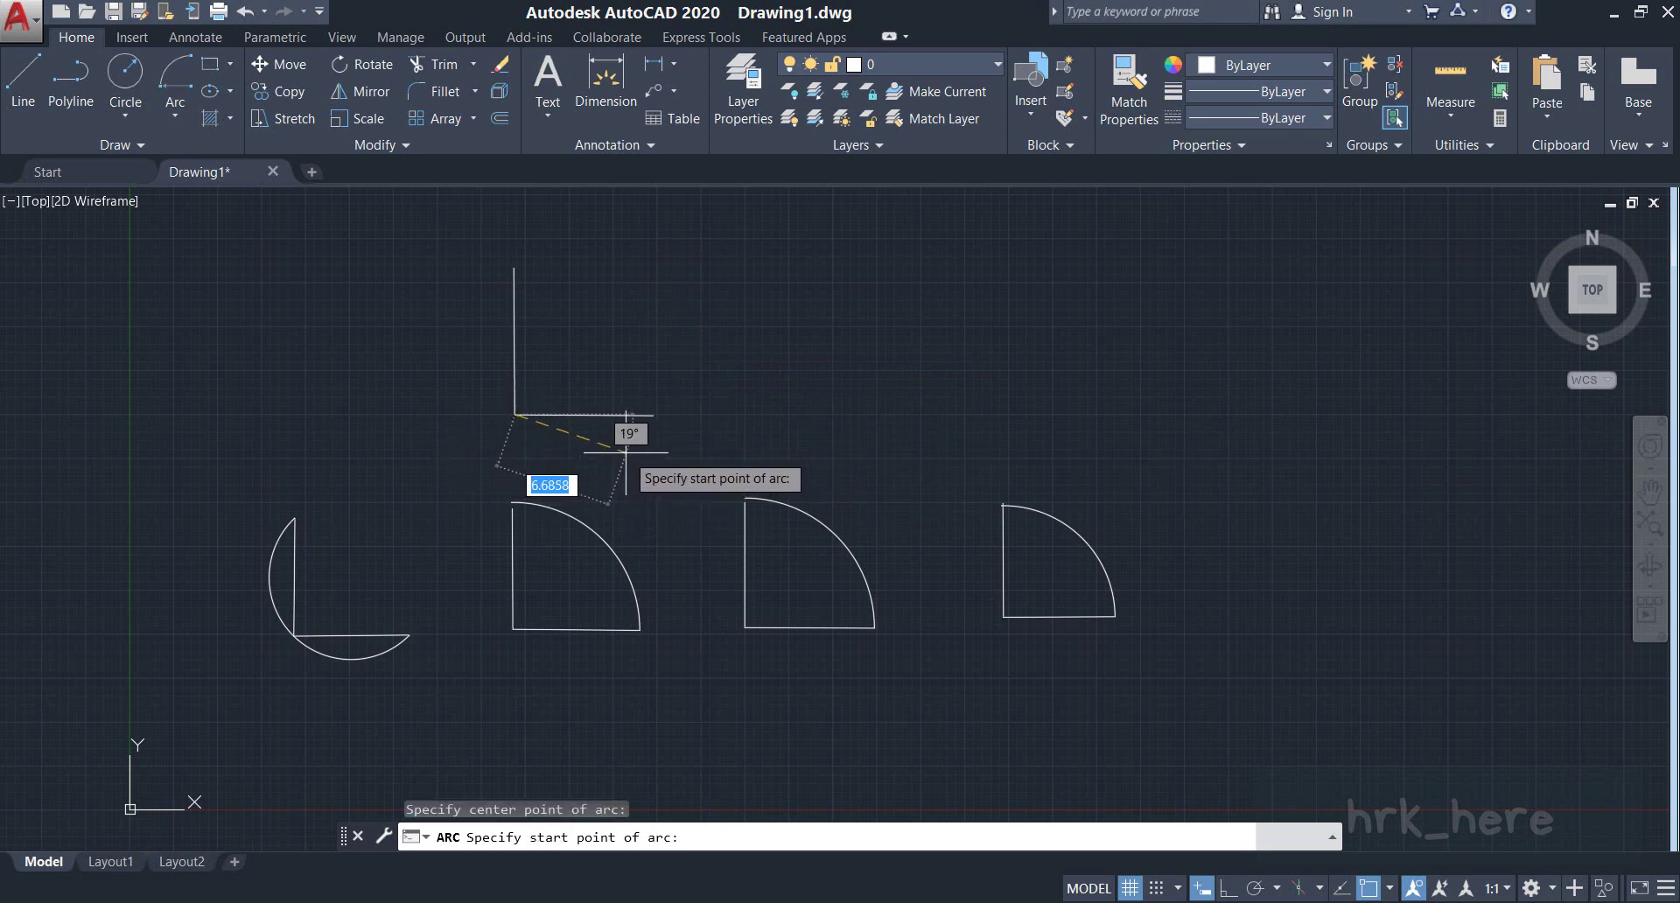
{"action": "left_click", "coordinate": [653, 413]}
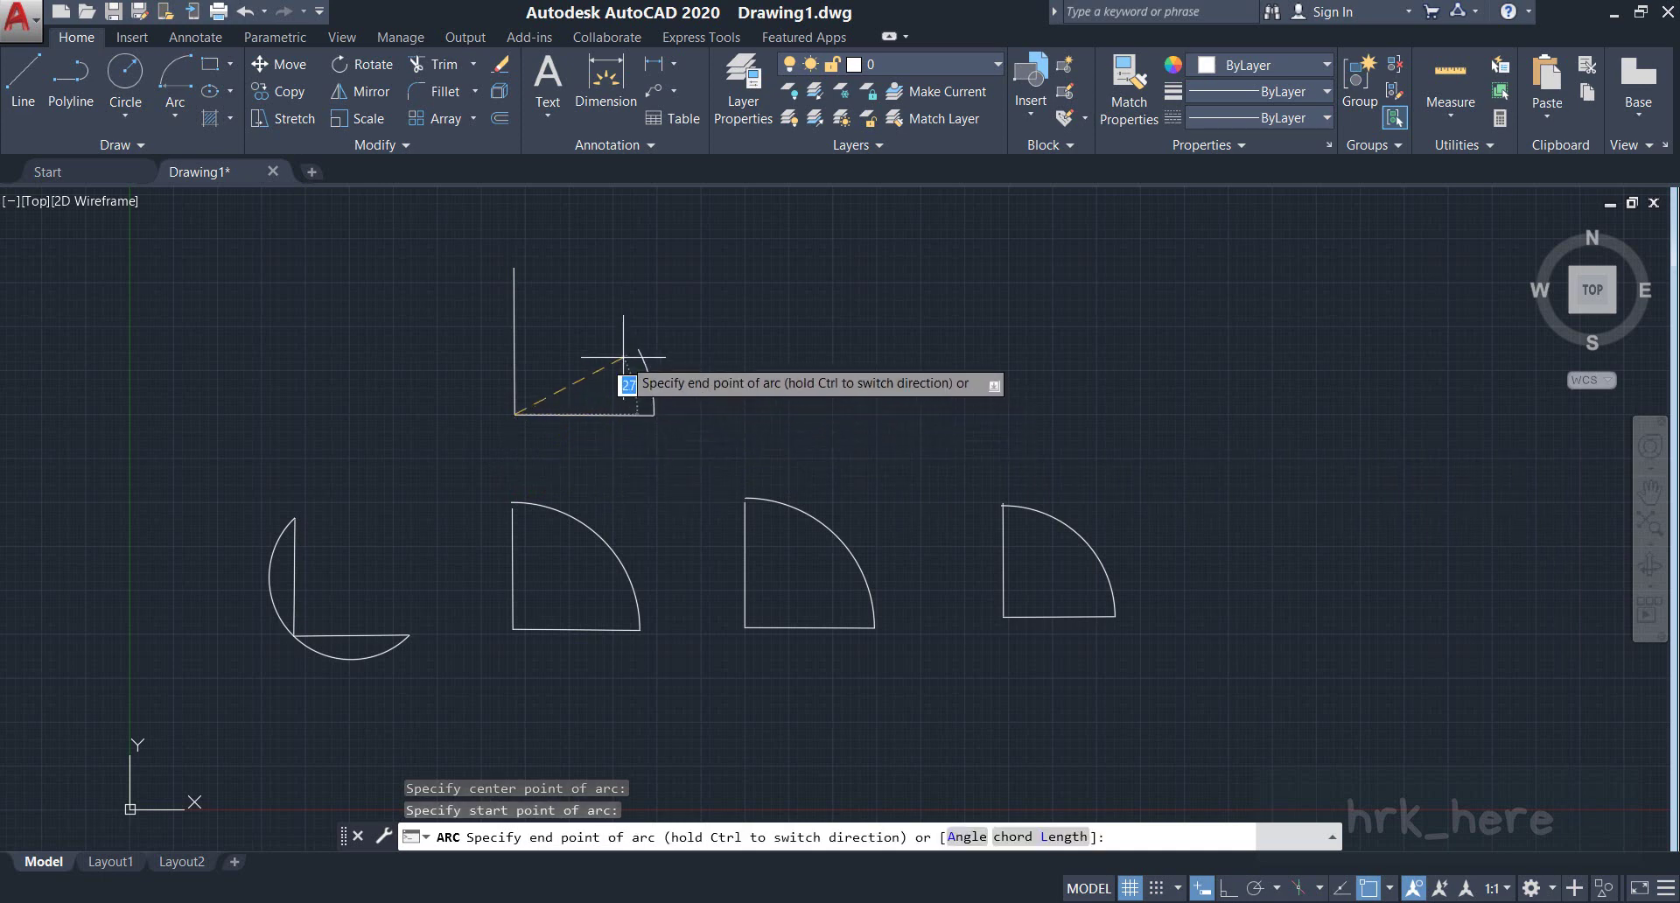
{"action": "left_click", "coordinate": [514, 274]}
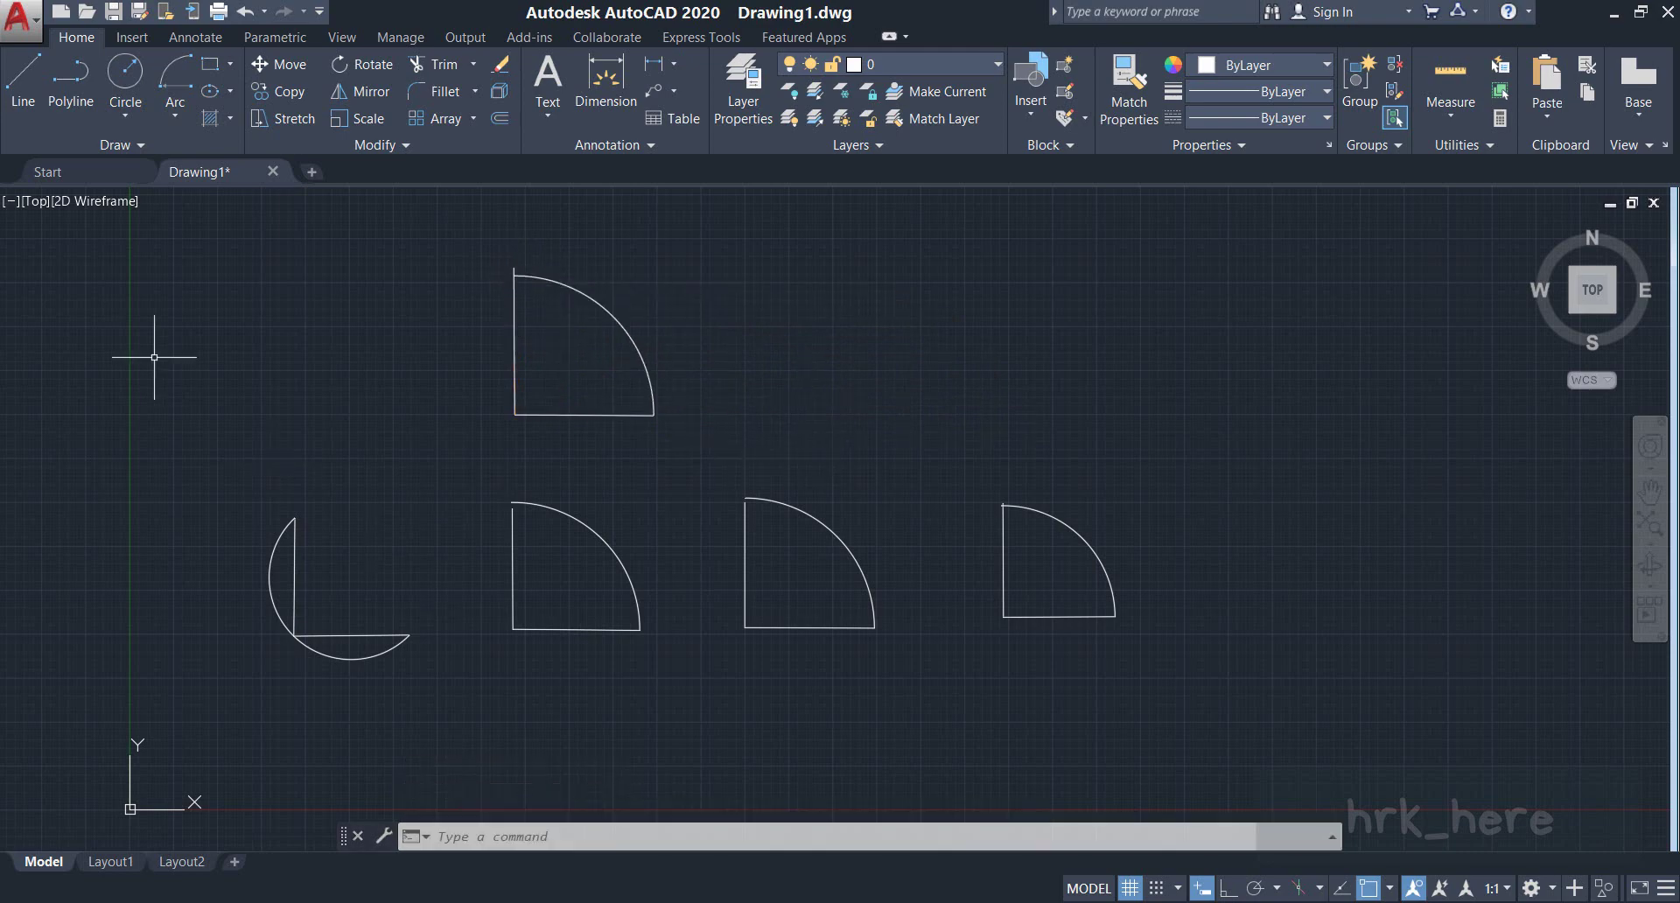
{"action": "left_click", "coordinate": [173, 124]}
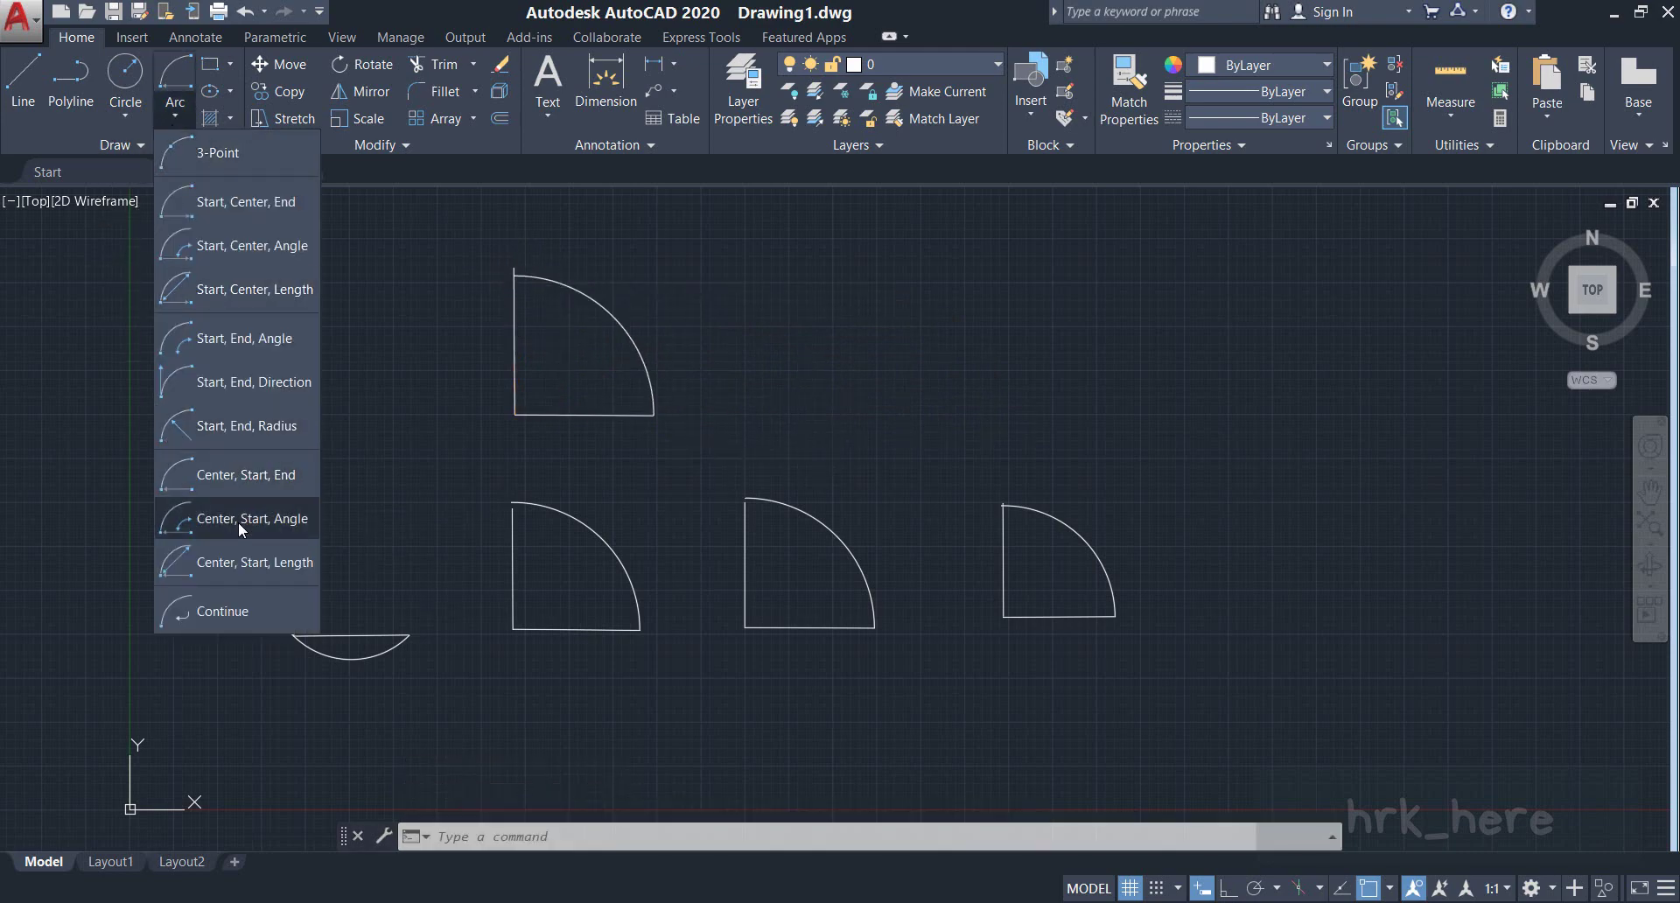
Step: Draw a second L-shaped line pair to the right in the top row
{"action": "left_click", "coordinate": [176, 119]}
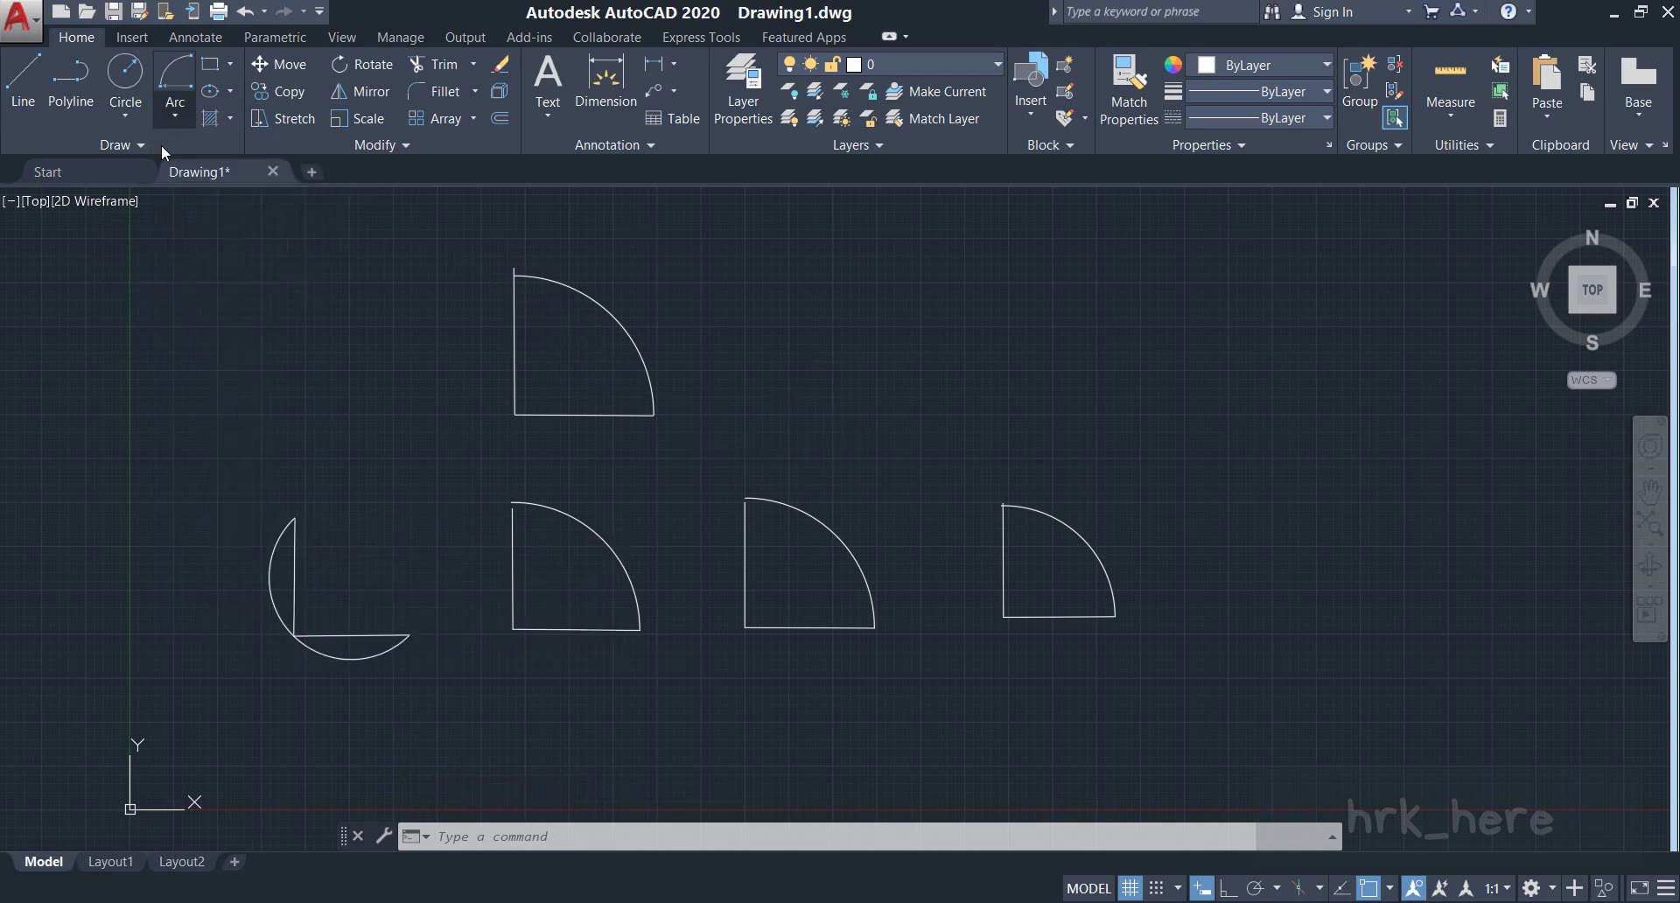
{"action": "left_click", "coordinate": [30, 81]}
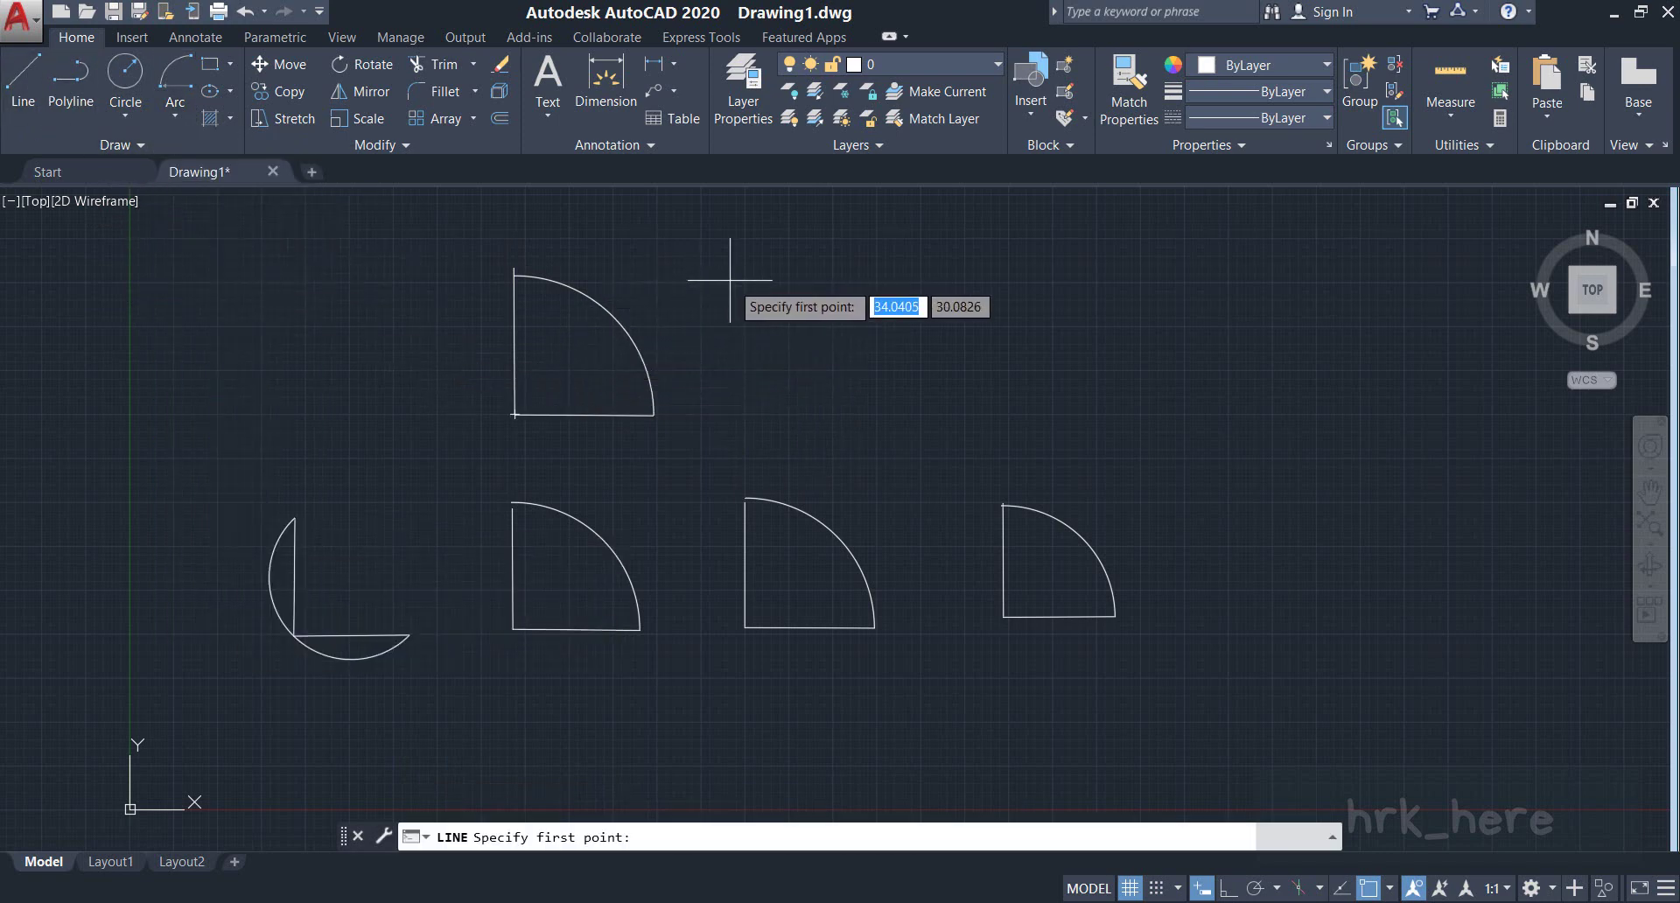
{"action": "left_click", "coordinate": [743, 281]}
{"action": "left_click", "coordinate": [743, 414]}
{"action": "left_click", "coordinate": [893, 413]}
{"action": "right_click", "coordinate": [925, 355]}
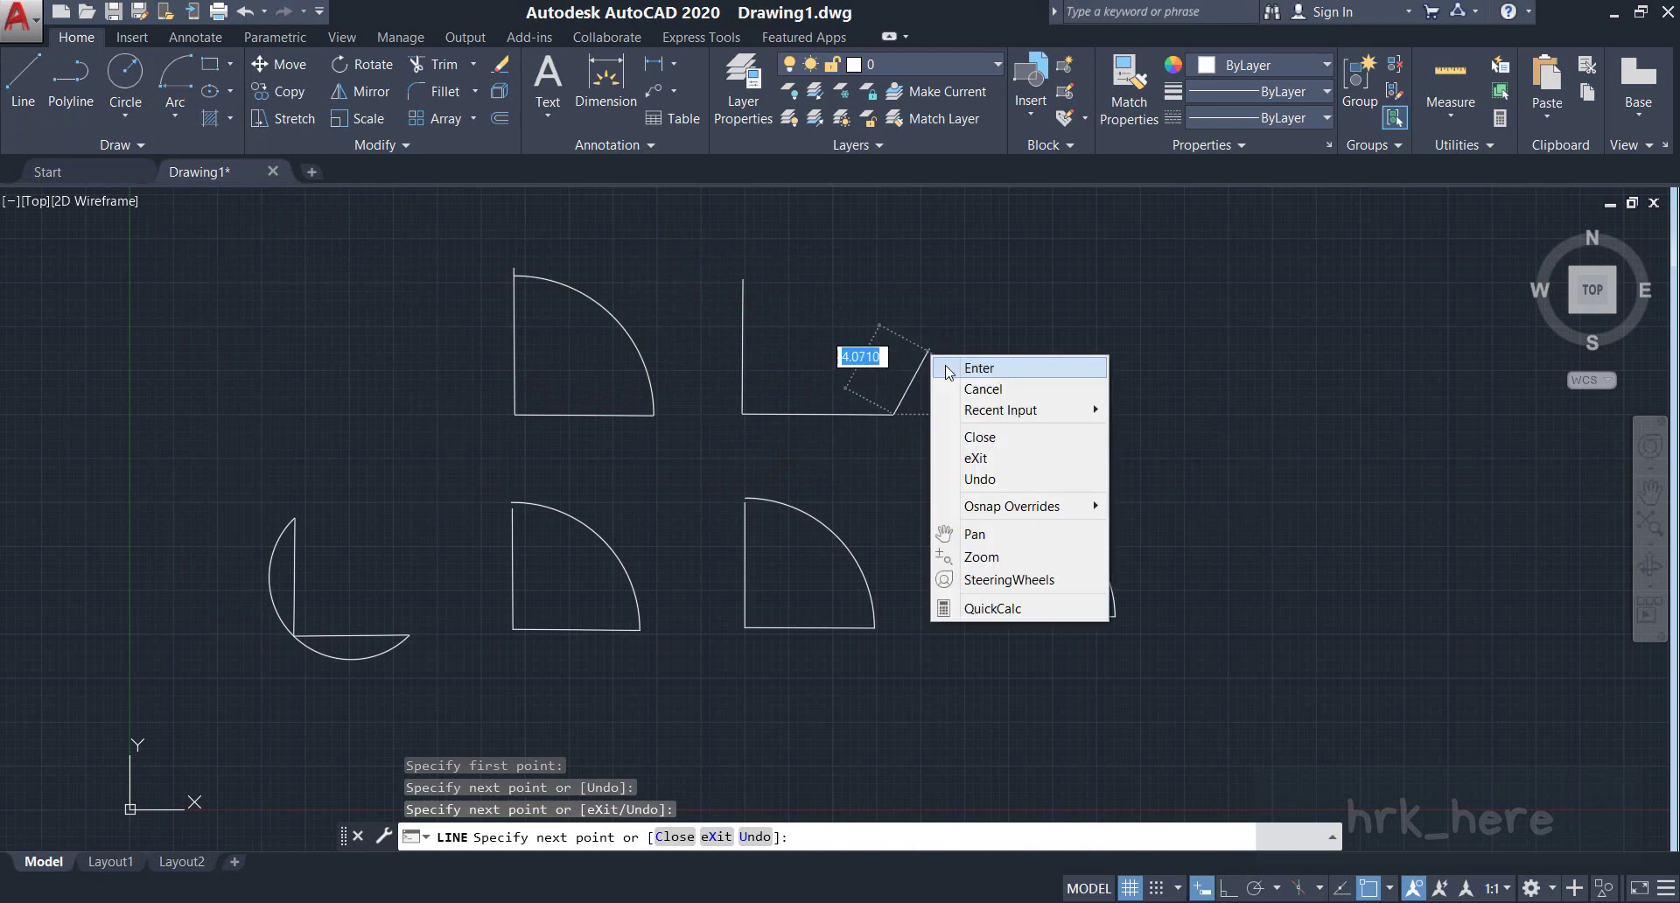
{"action": "left_click", "coordinate": [963, 364]}
Step: Add a Center, Start, Angle arc centred on the corner from the horizontal end, spanning 90°
{"action": "left_click", "coordinate": [168, 118]}
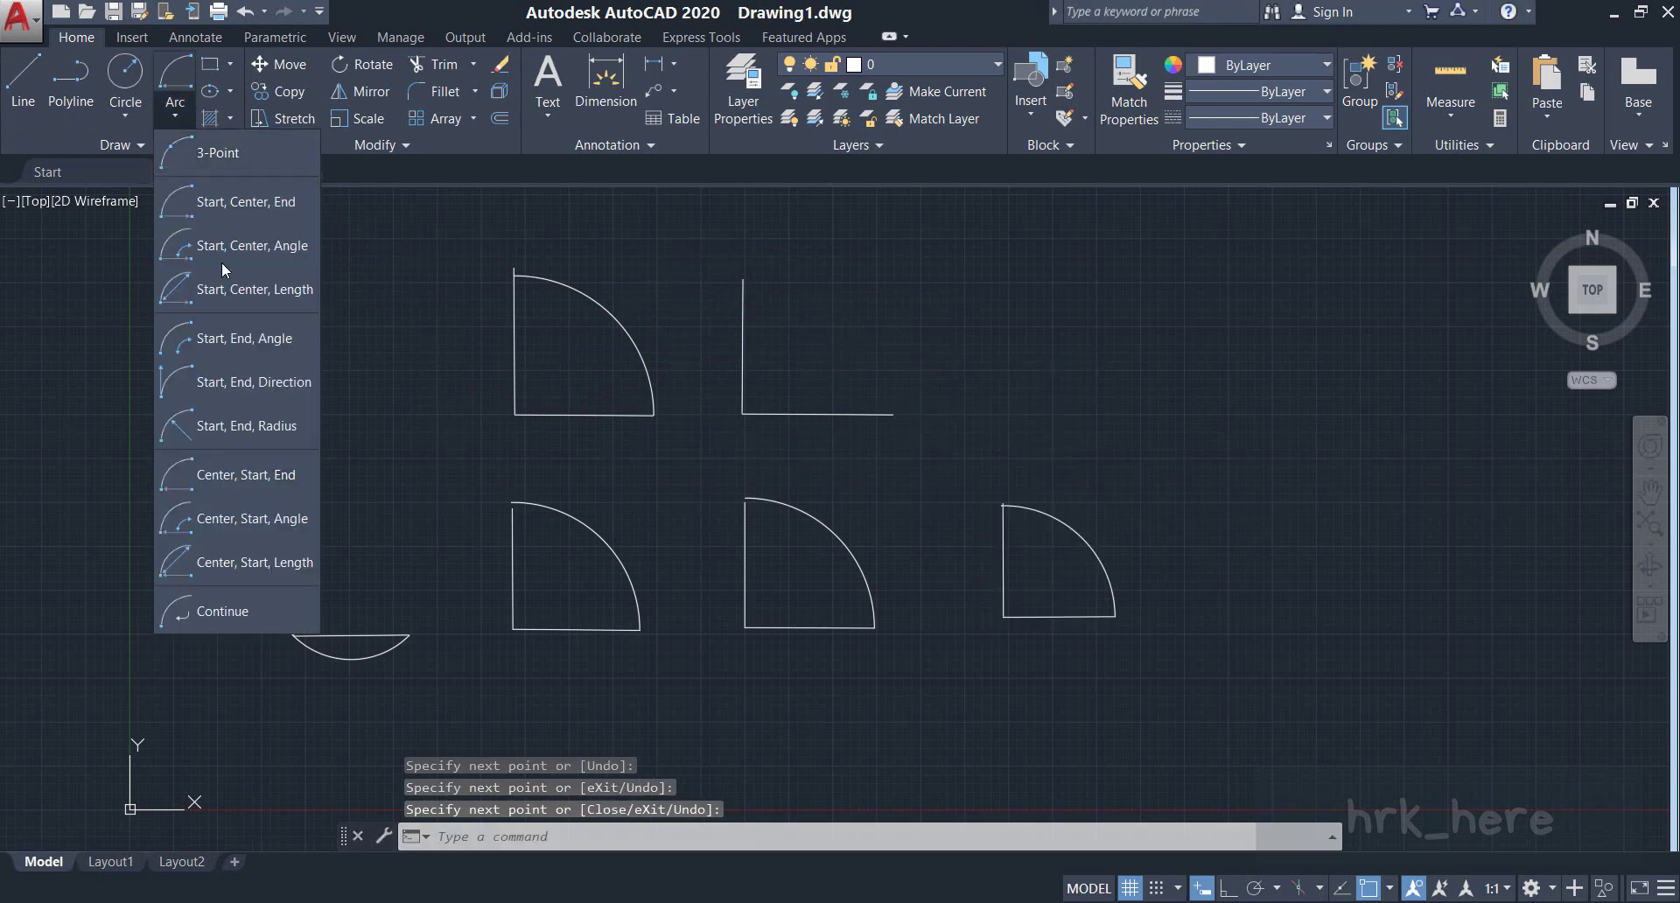
{"action": "left_click", "coordinate": [260, 520]}
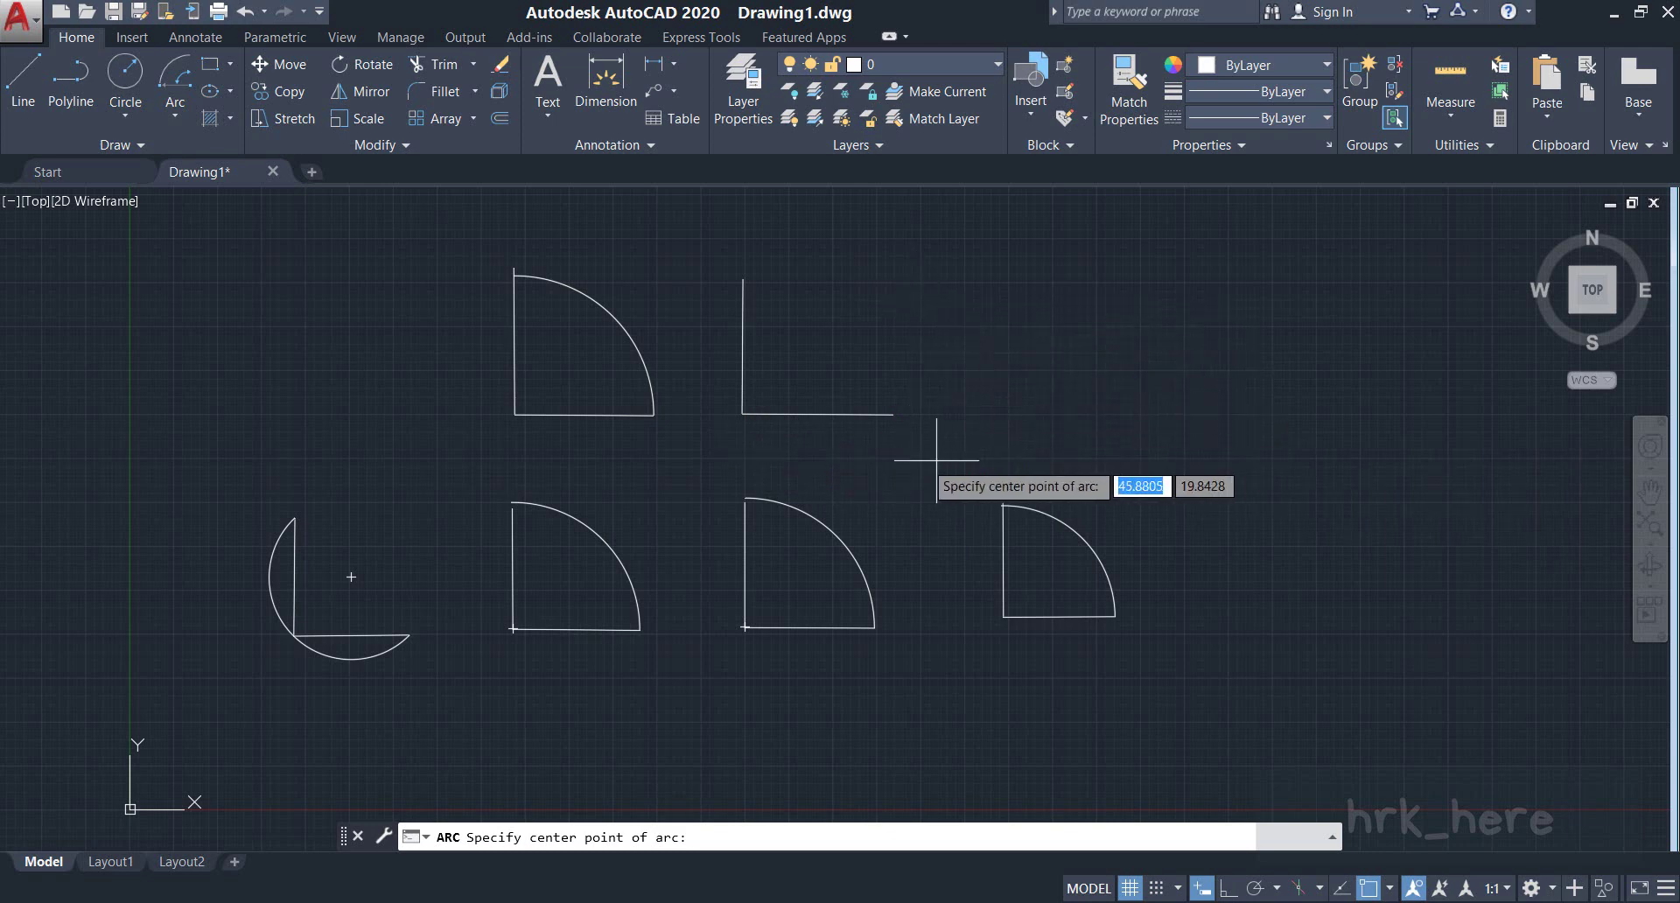
{"action": "left_click", "coordinate": [742, 414]}
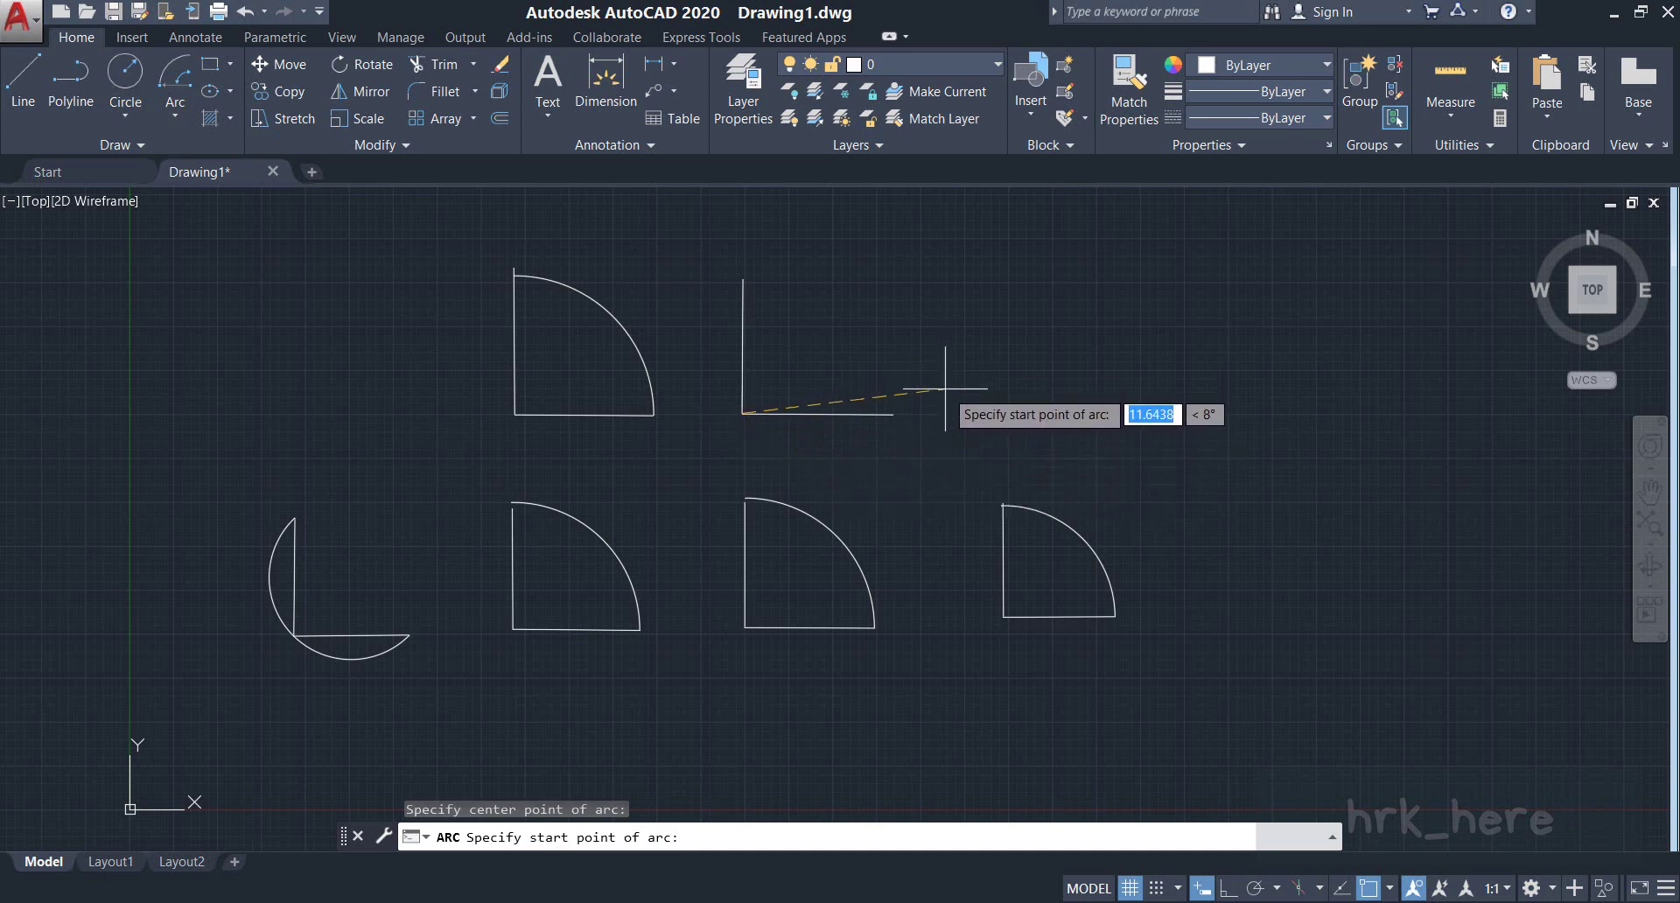
{"action": "left_click", "coordinate": [893, 414]}
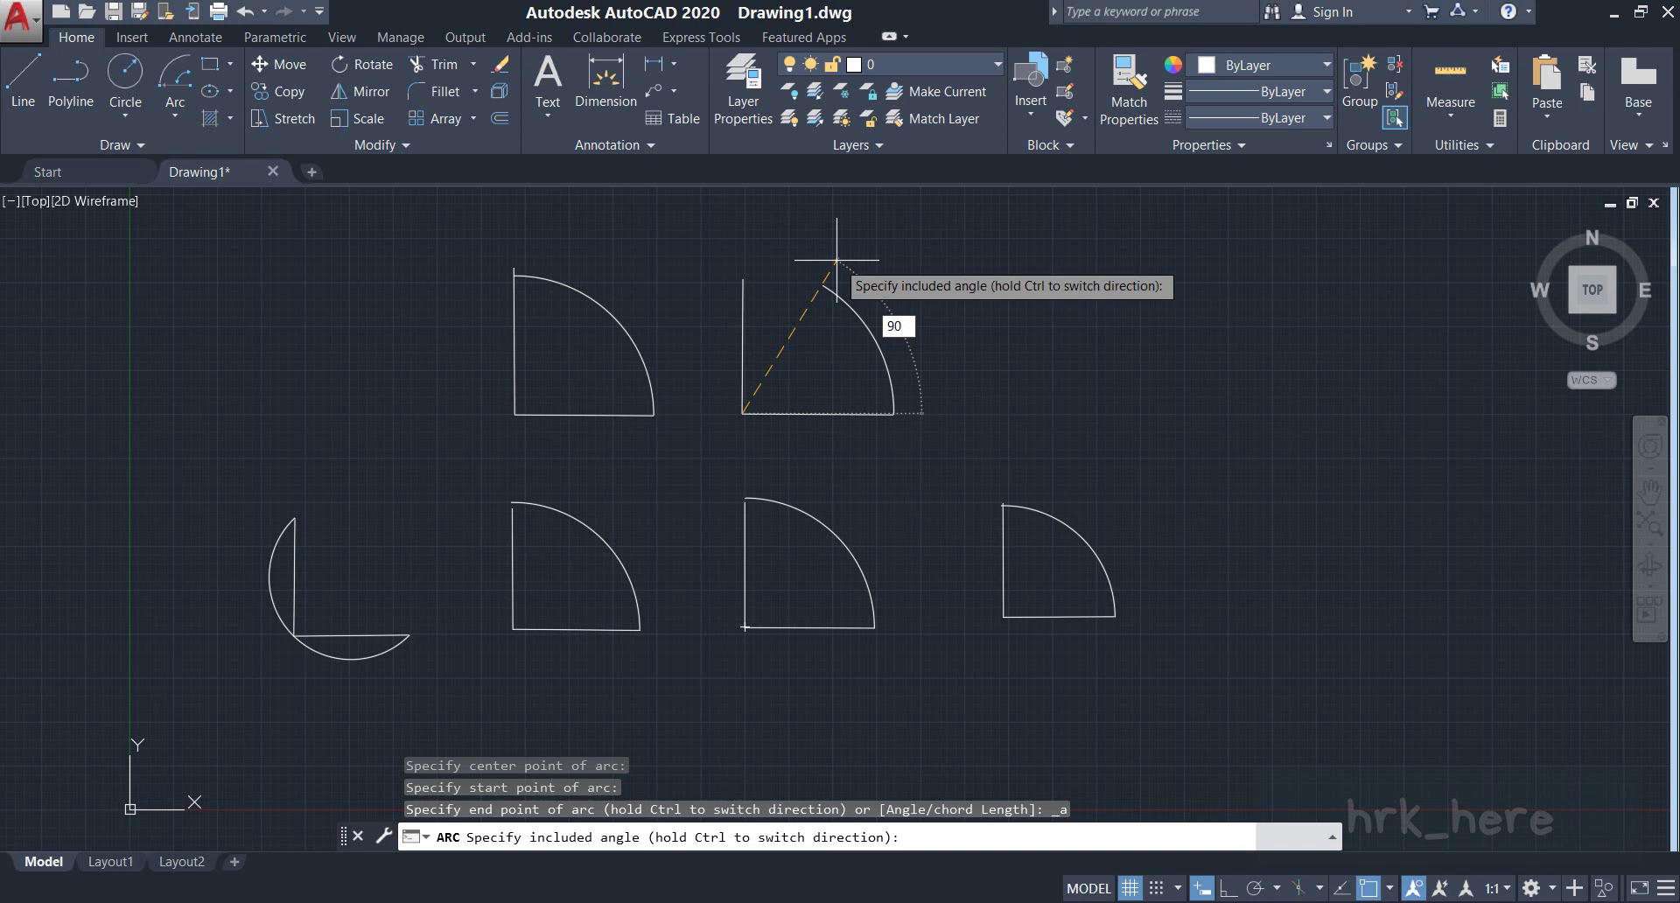
{"action": "key", "text": "Return"}
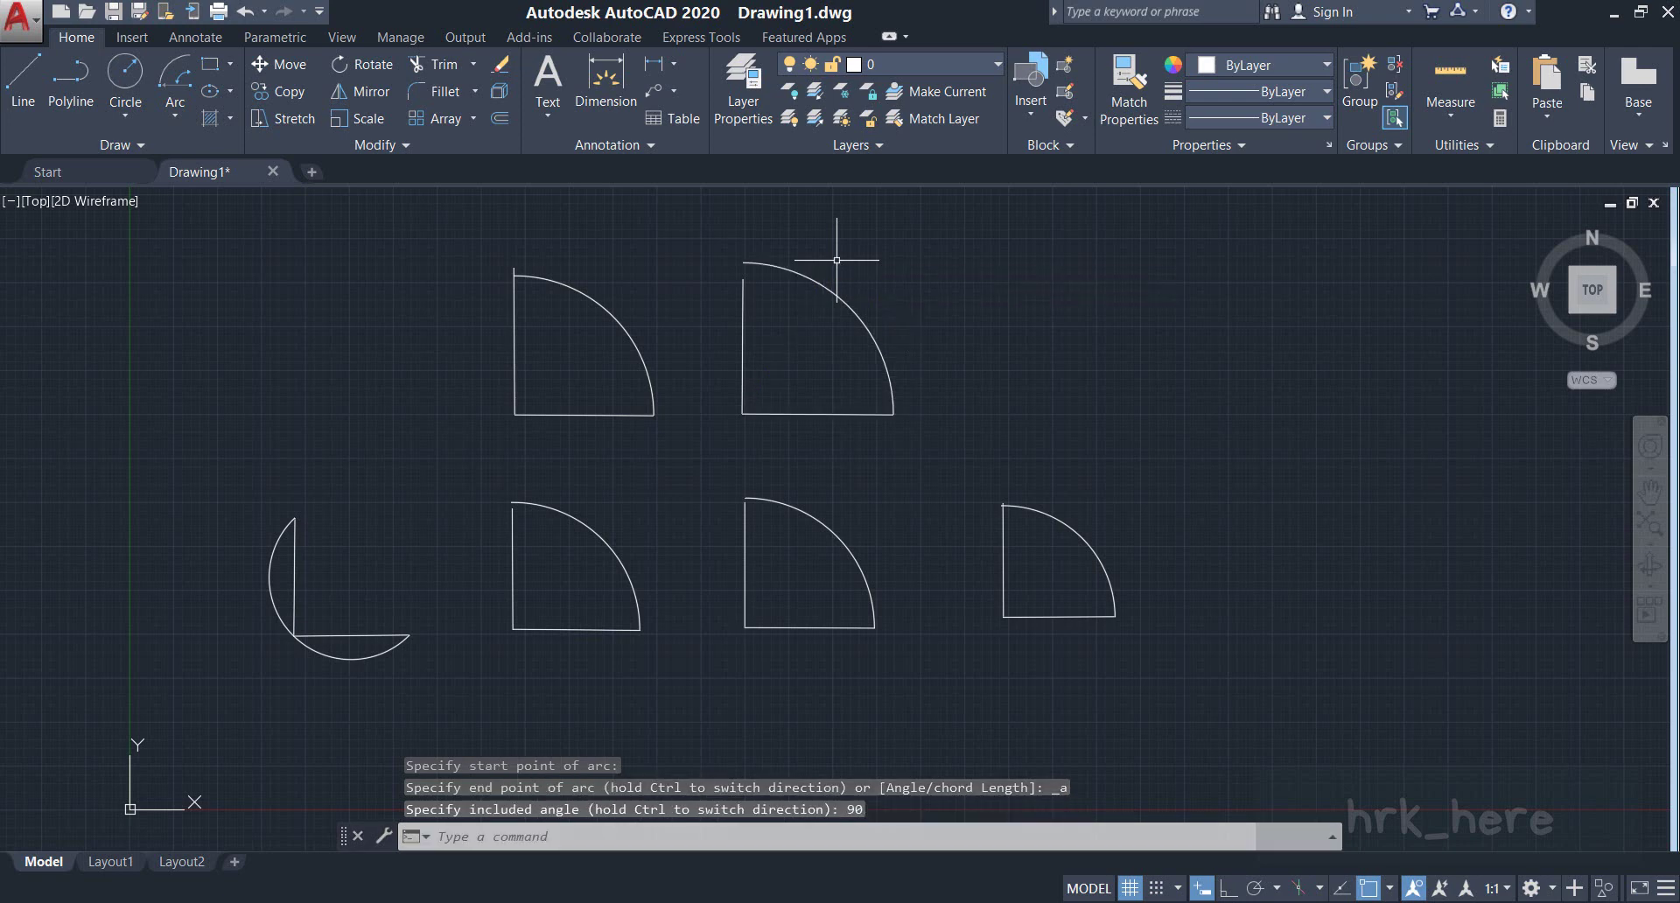
Step: Draw a third L-shaped line pair at the right end of the top row
{"action": "left_click", "coordinate": [184, 112]}
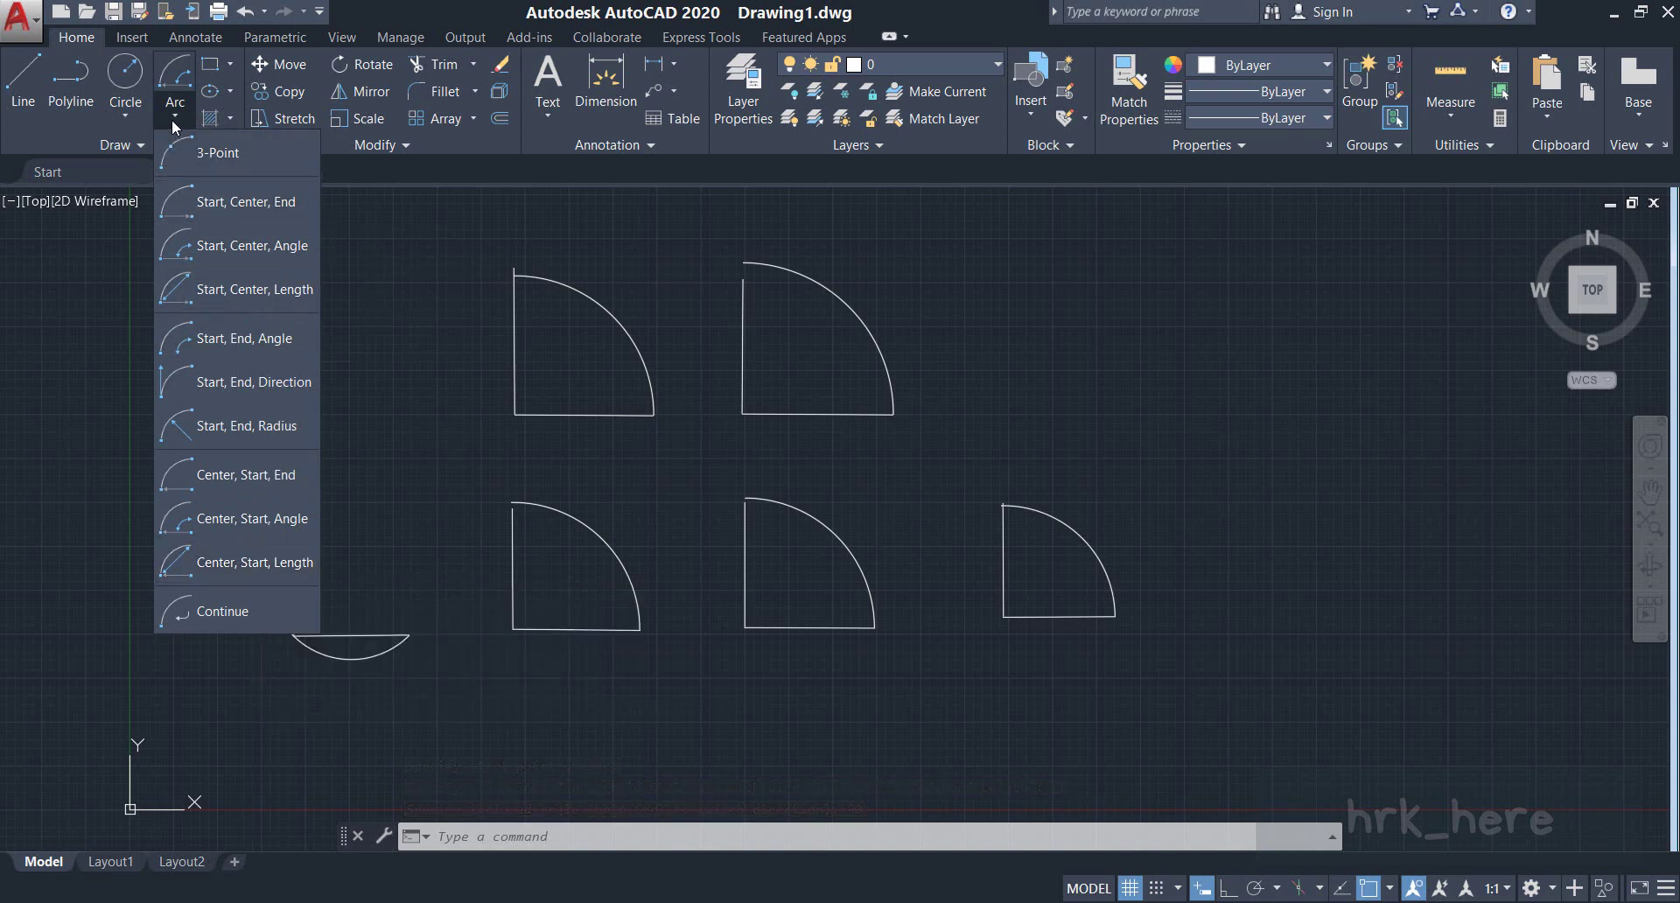
{"action": "left_click", "coordinate": [32, 109]}
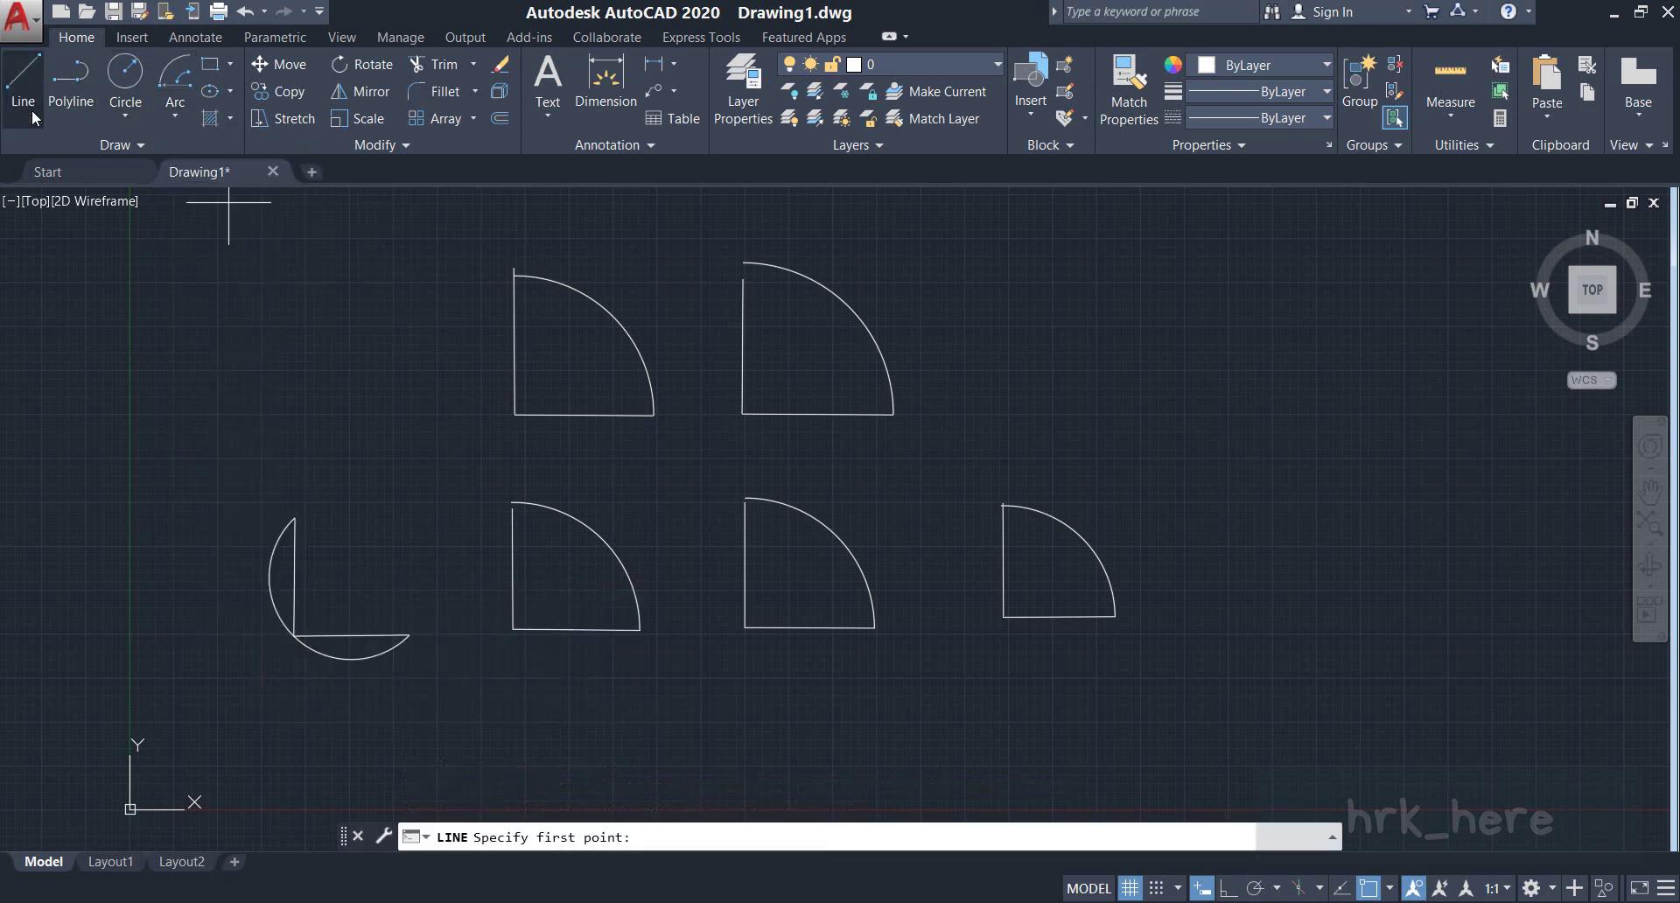
{"action": "left_click", "coordinate": [993, 265]}
{"action": "left_click", "coordinate": [1154, 415]}
{"action": "right_click", "coordinate": [1163, 367]}
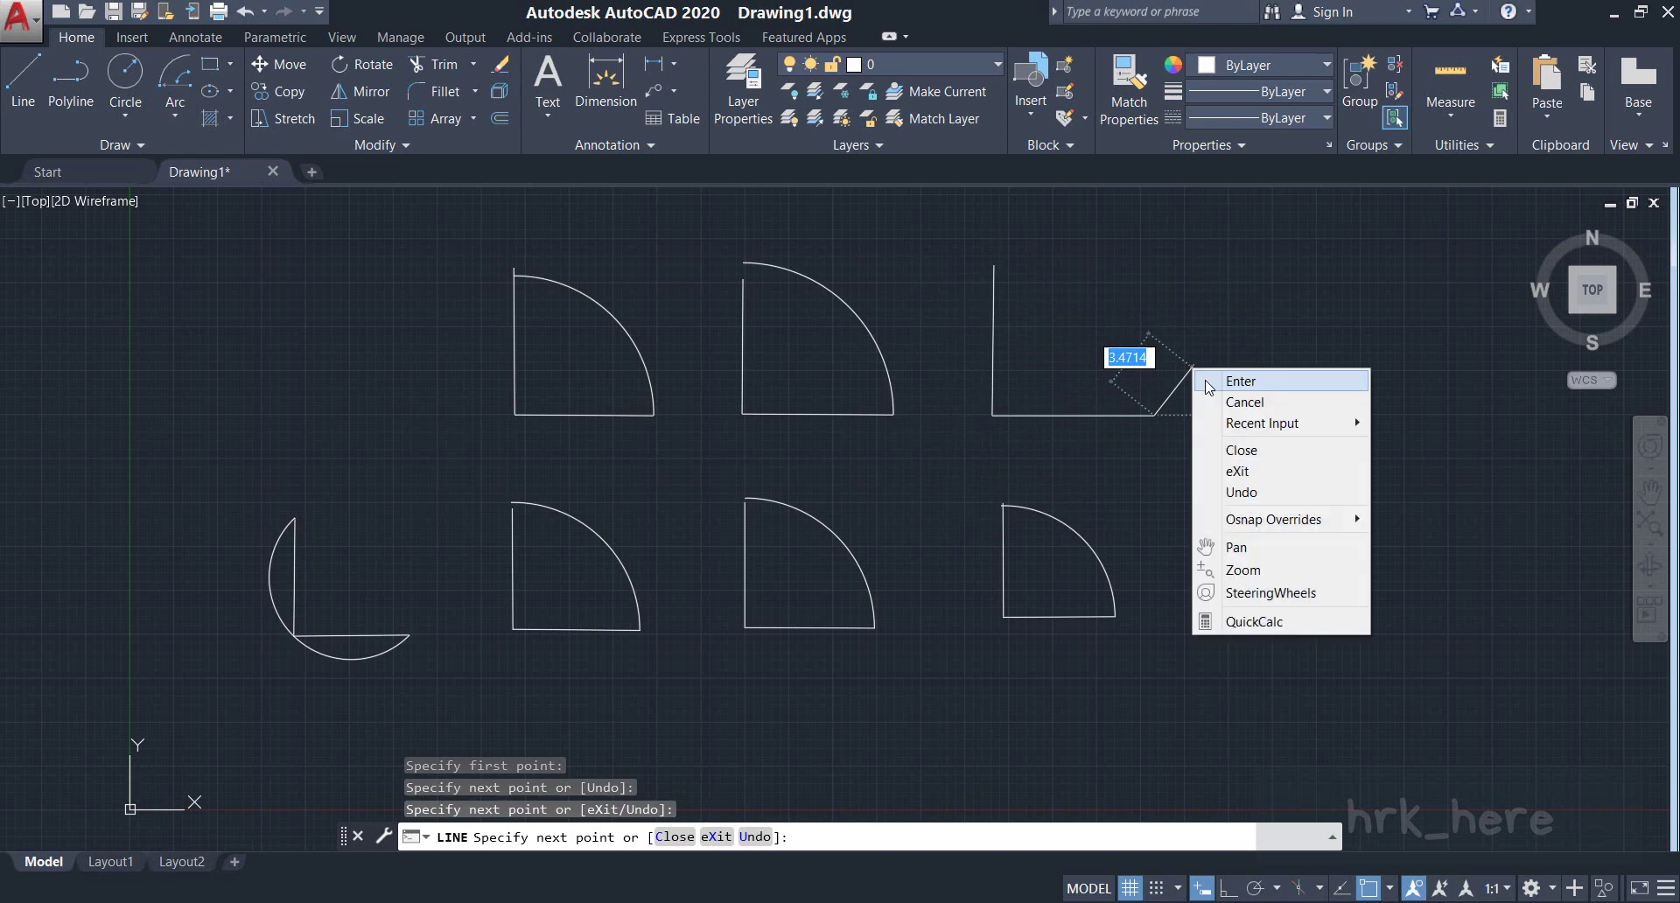
{"action": "left_click", "coordinate": [1215, 385]}
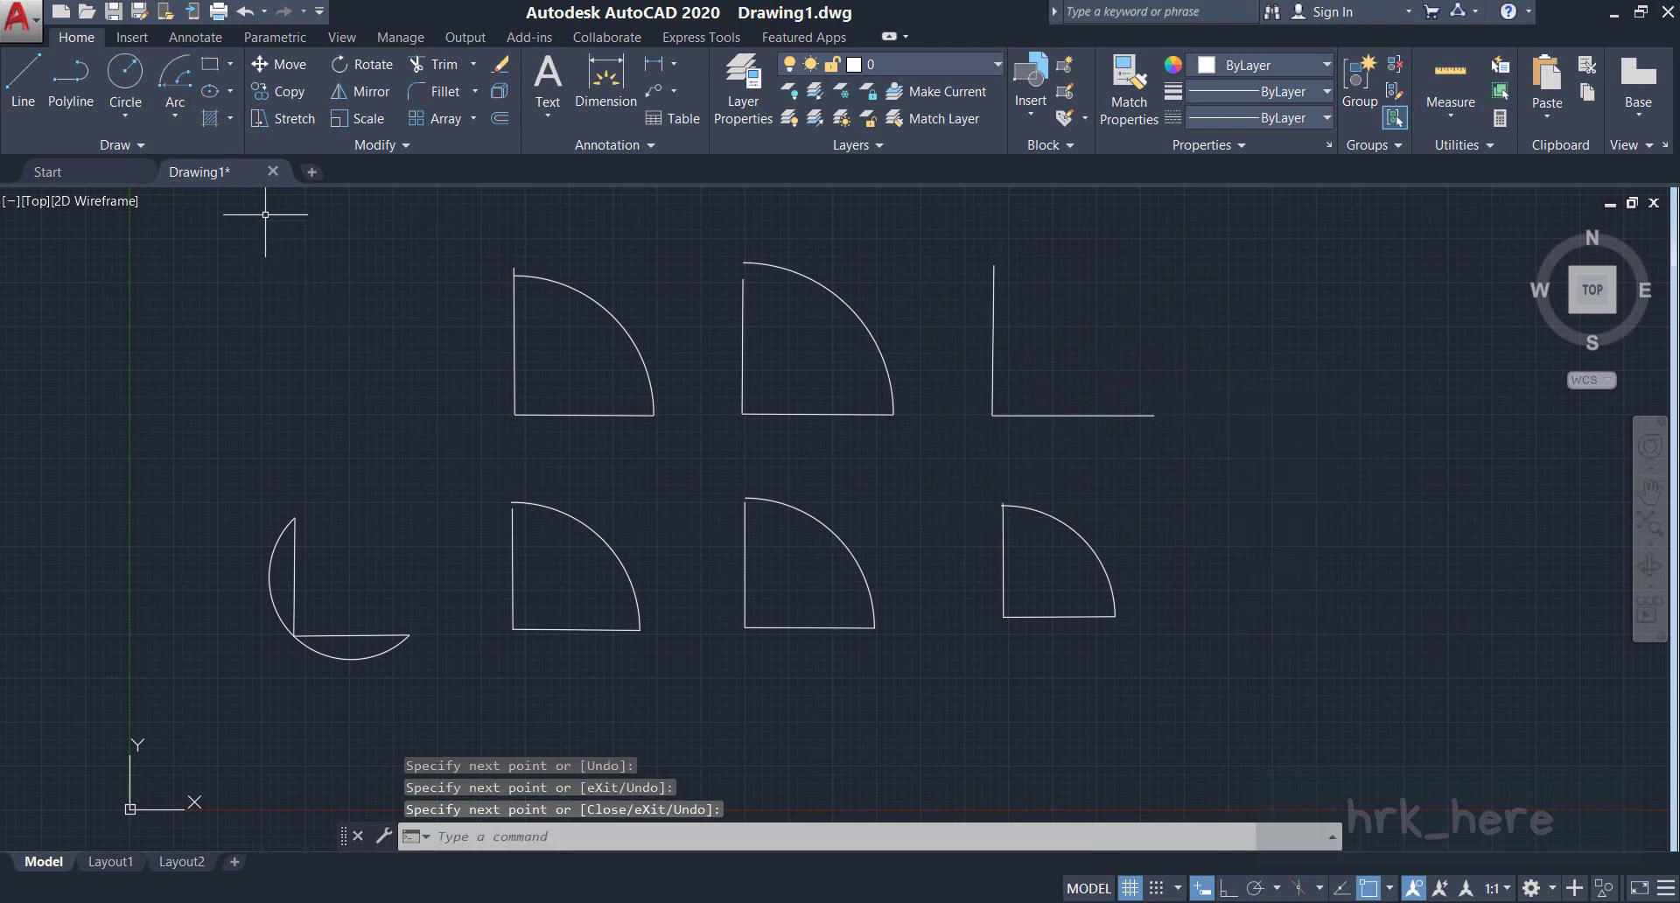
Step: Add a Center, Start, Length arc centred on the corner, with chord reaching the vertical top
{"action": "left_click", "coordinate": [183, 117]}
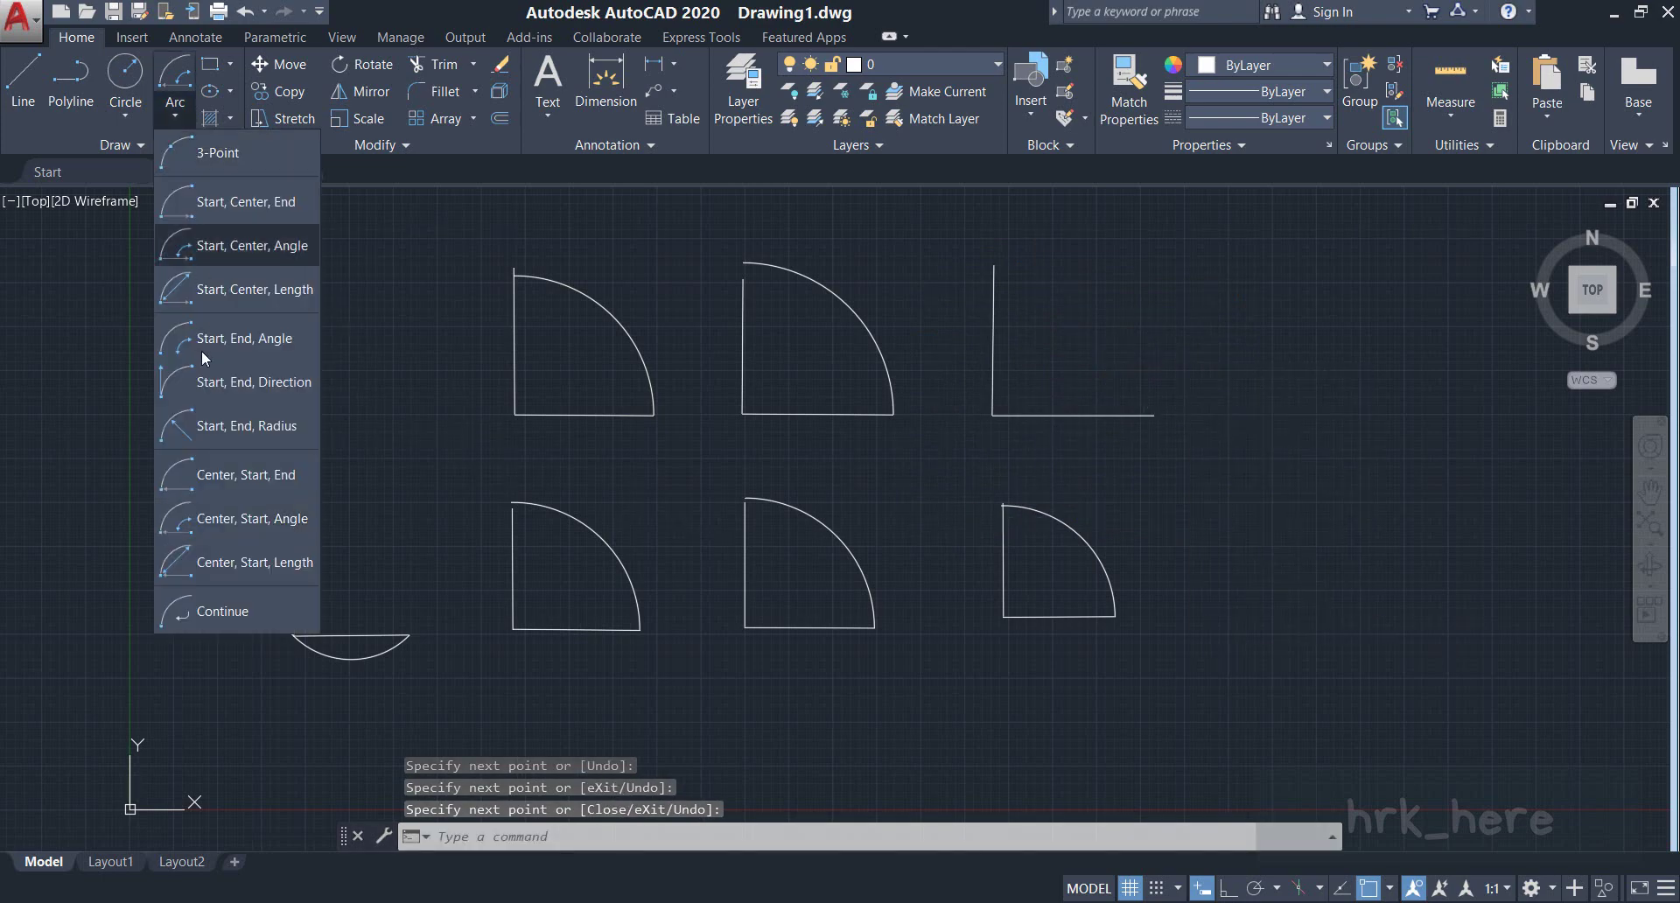
{"action": "left_click", "coordinate": [257, 562]}
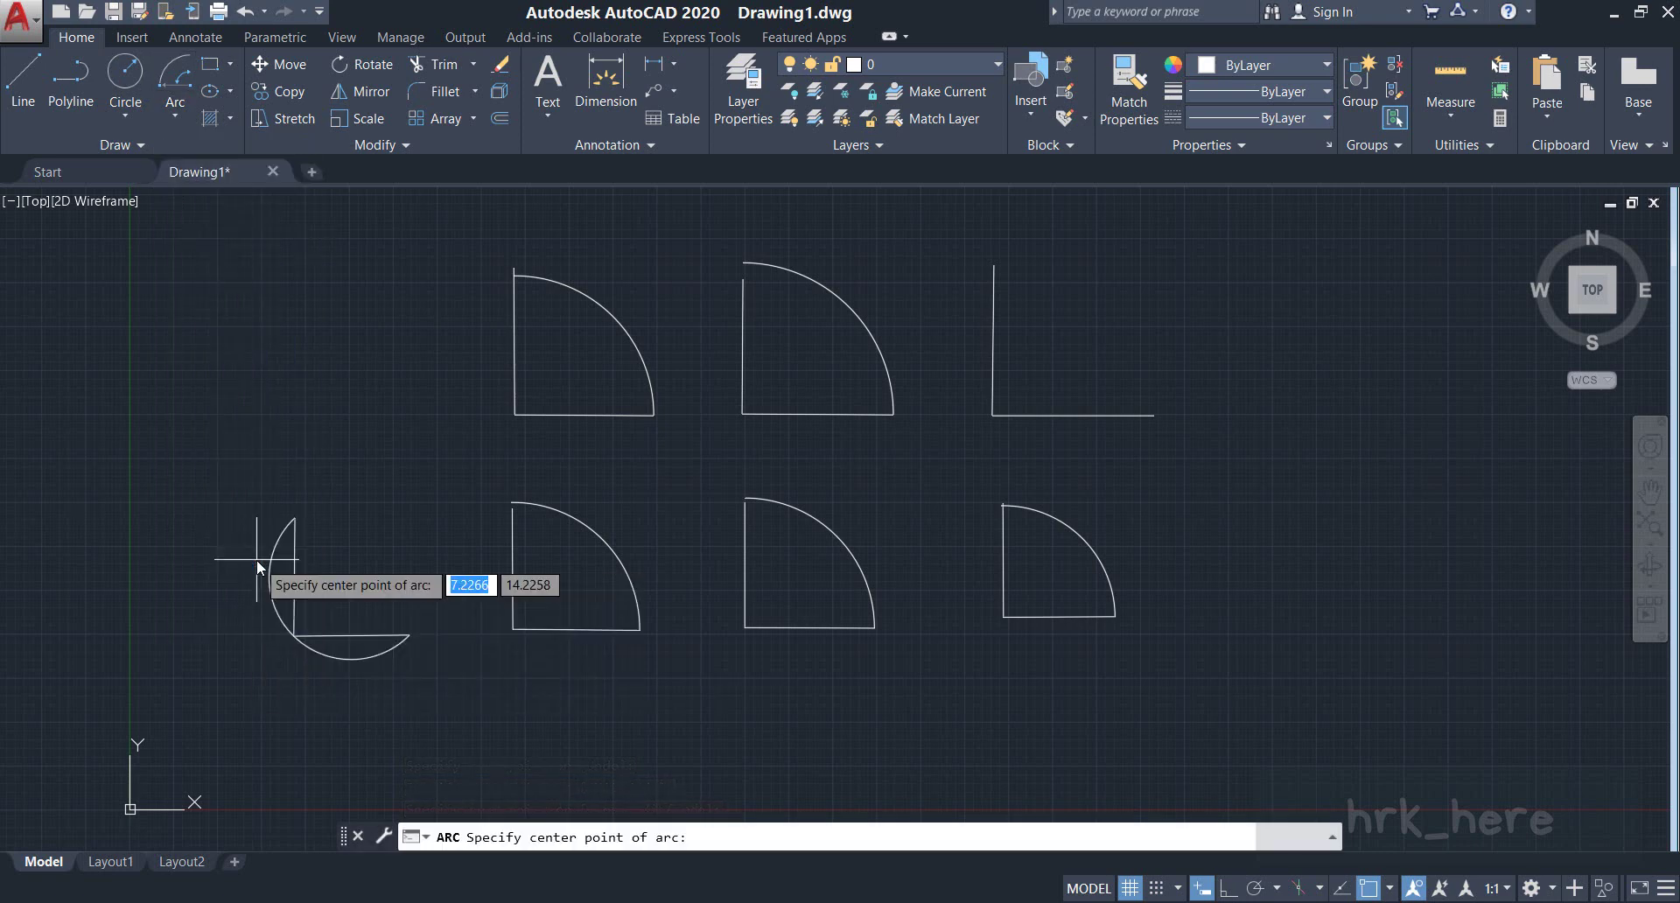
{"action": "left_click", "coordinate": [992, 415]}
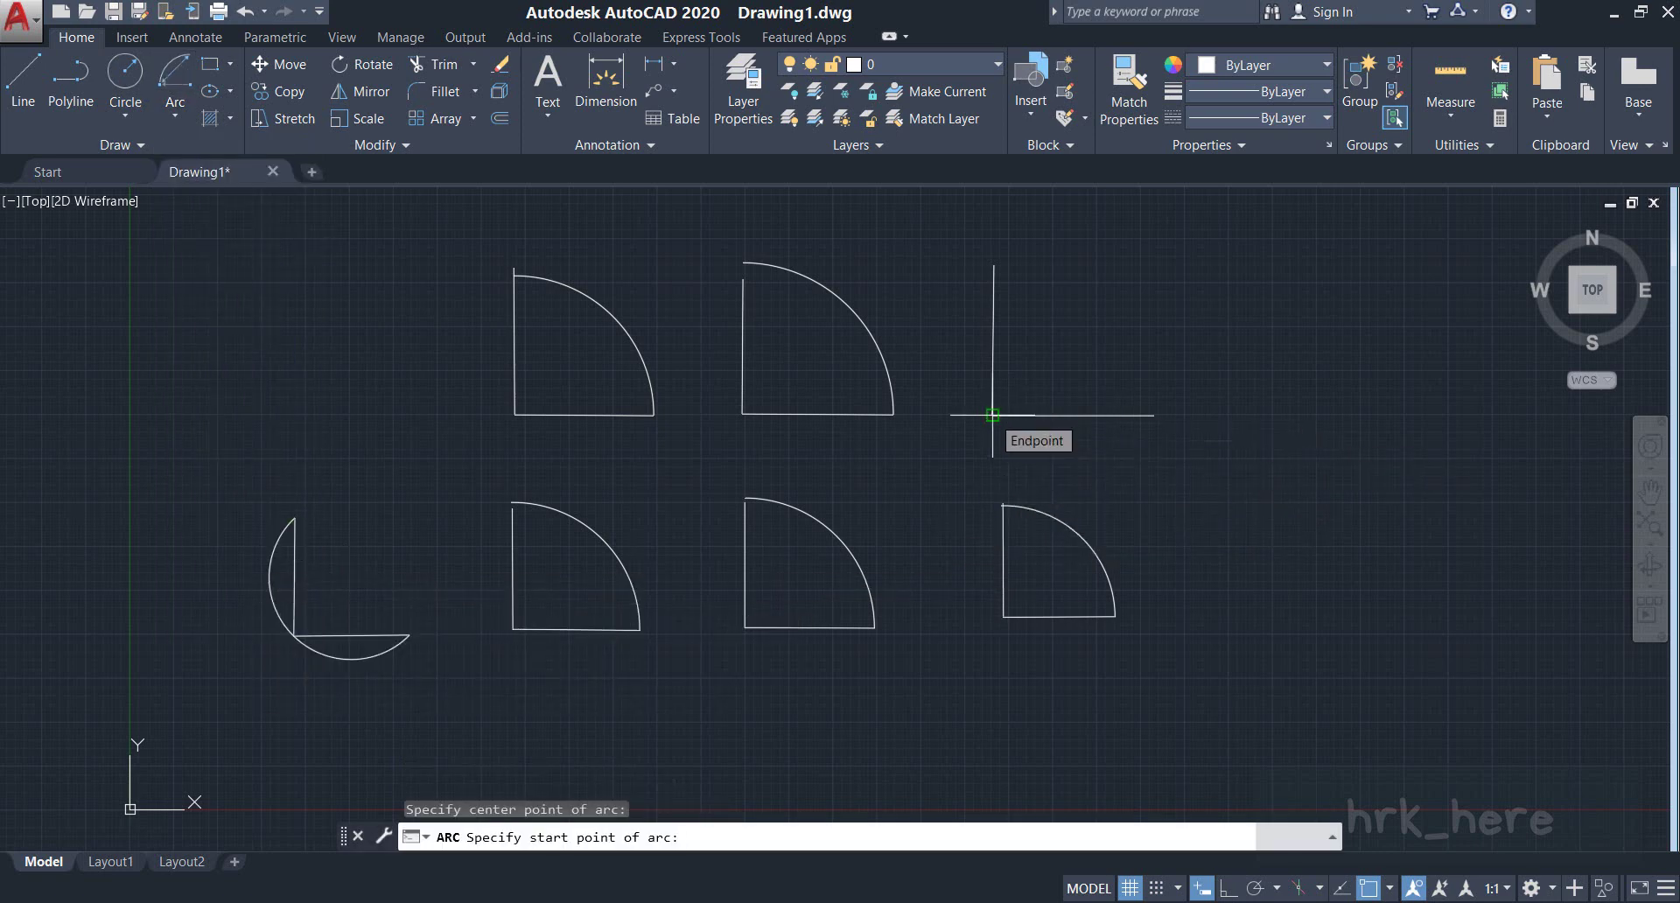
{"action": "left_click", "coordinate": [1154, 415]}
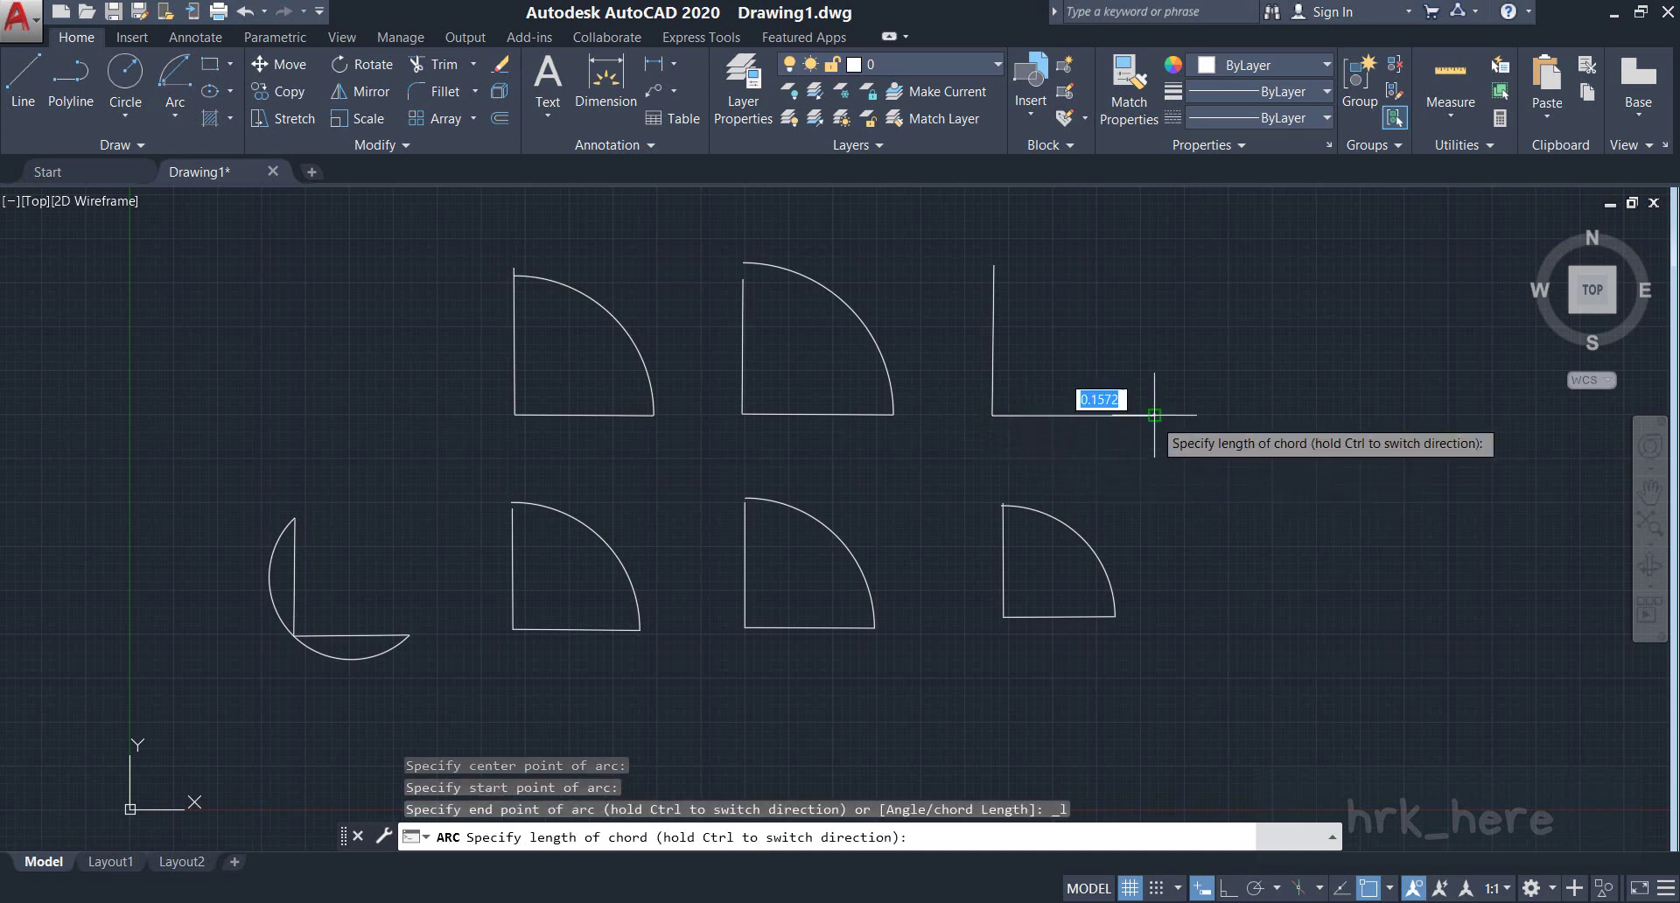
{"action": "left_click", "coordinate": [993, 264]}
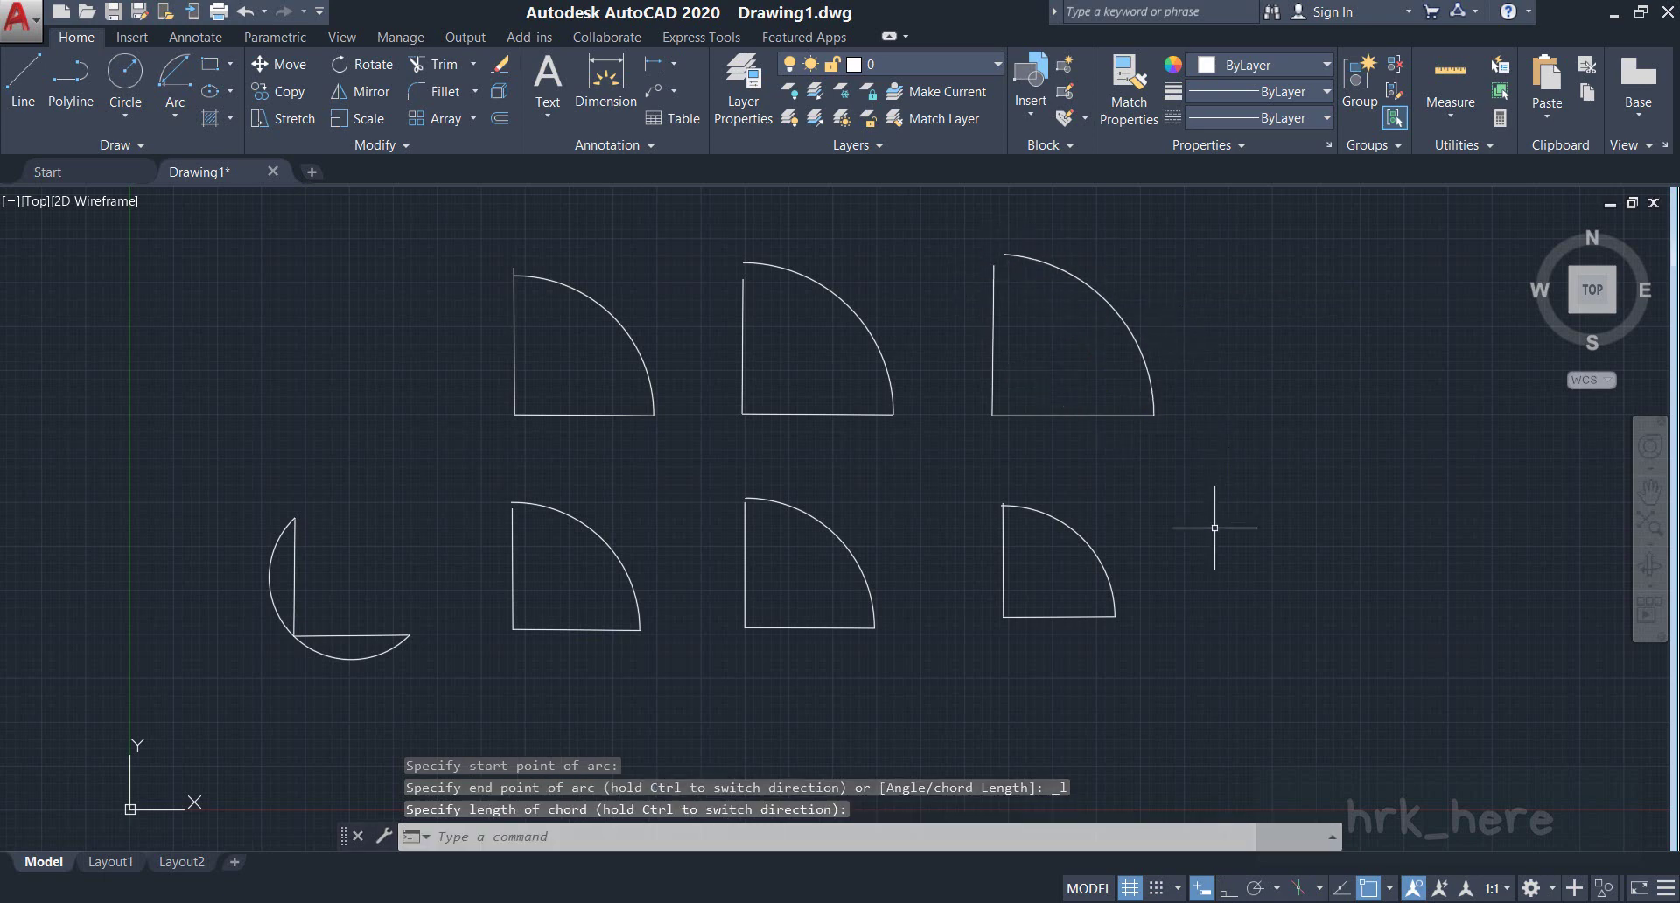
{"action": "middle_click_drag", "start_coordinate": [1294, 501], "coordinate": [1023, 517]}
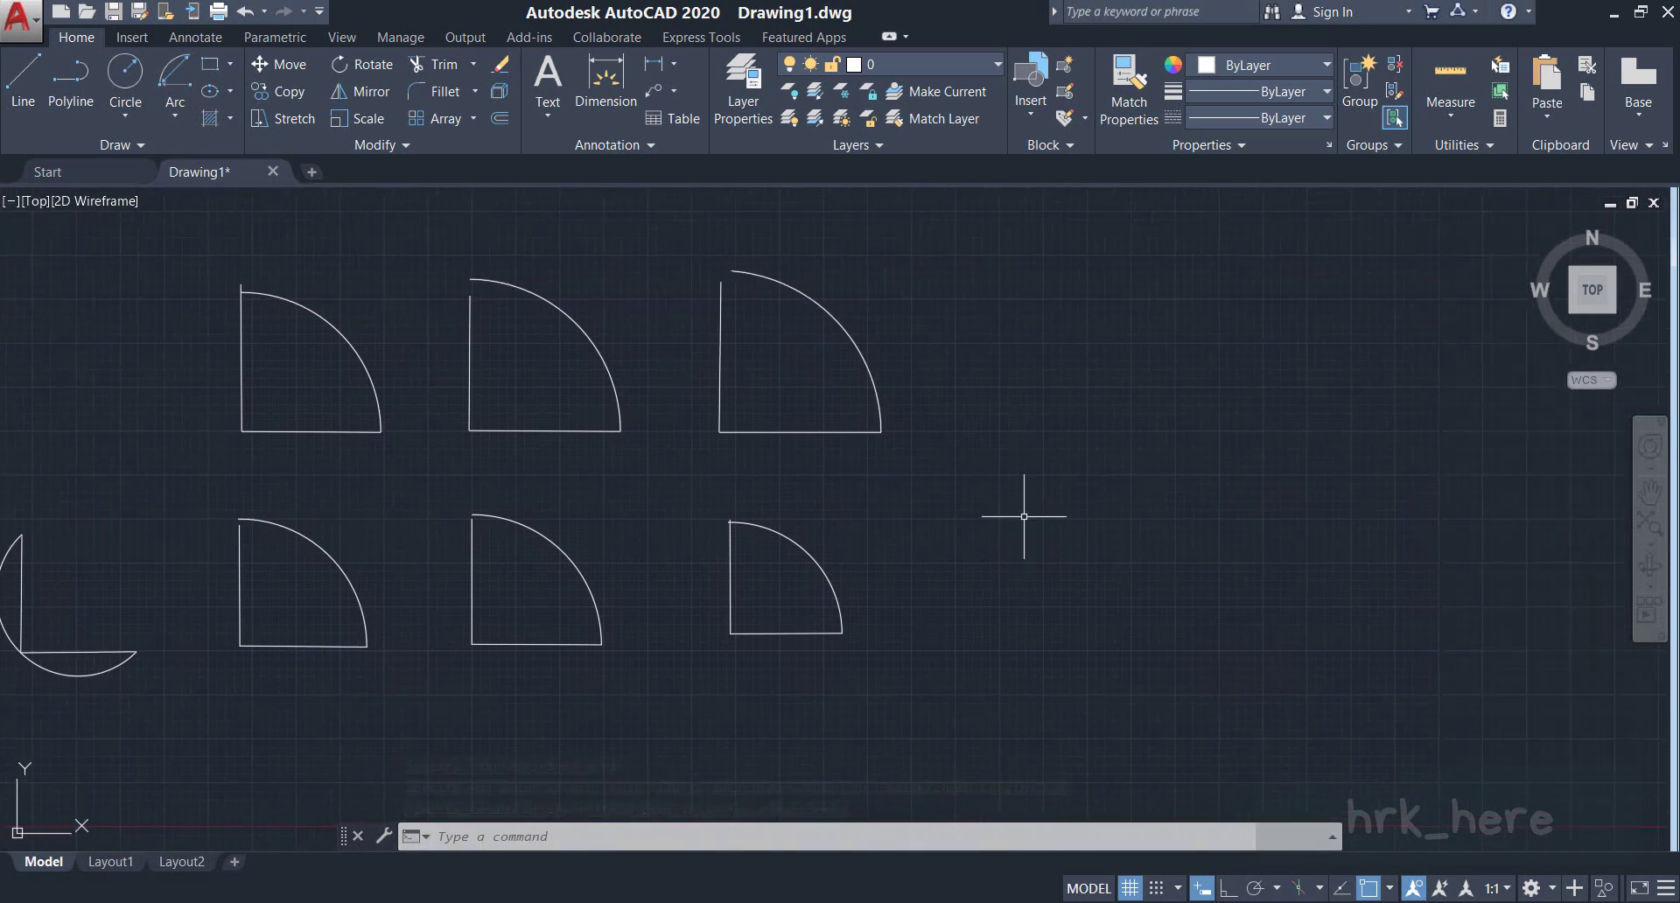
Step: Draw a free three-point arc in empty space right of the sectors
{"action": "left_click", "coordinate": [179, 117]}
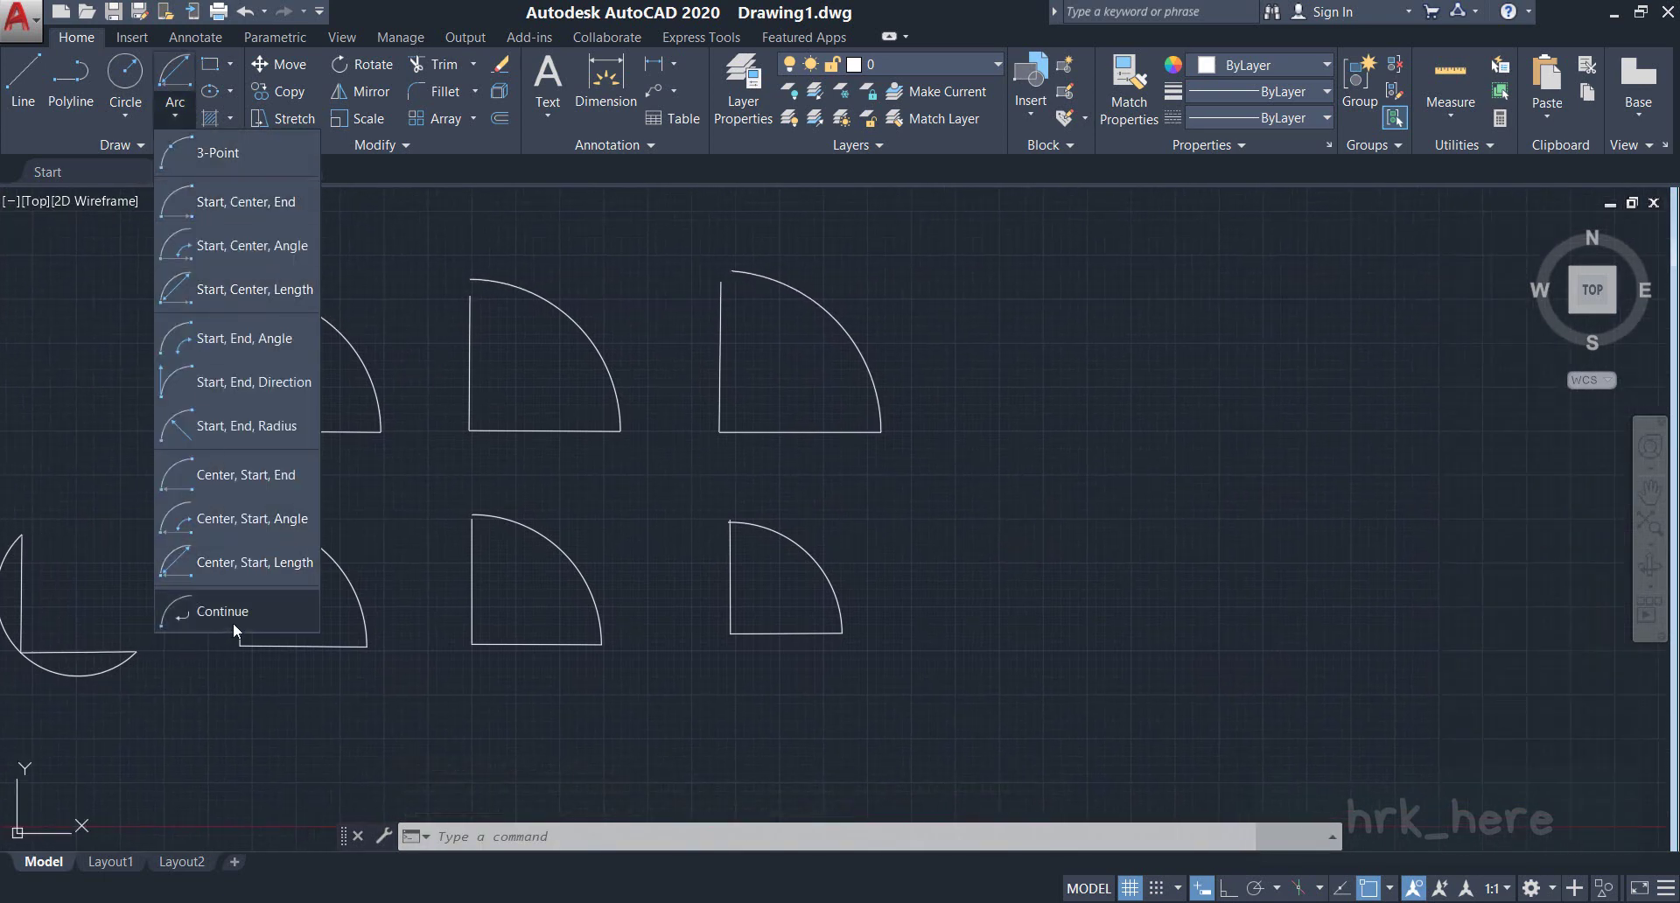
{"action": "left_click", "coordinate": [223, 156]}
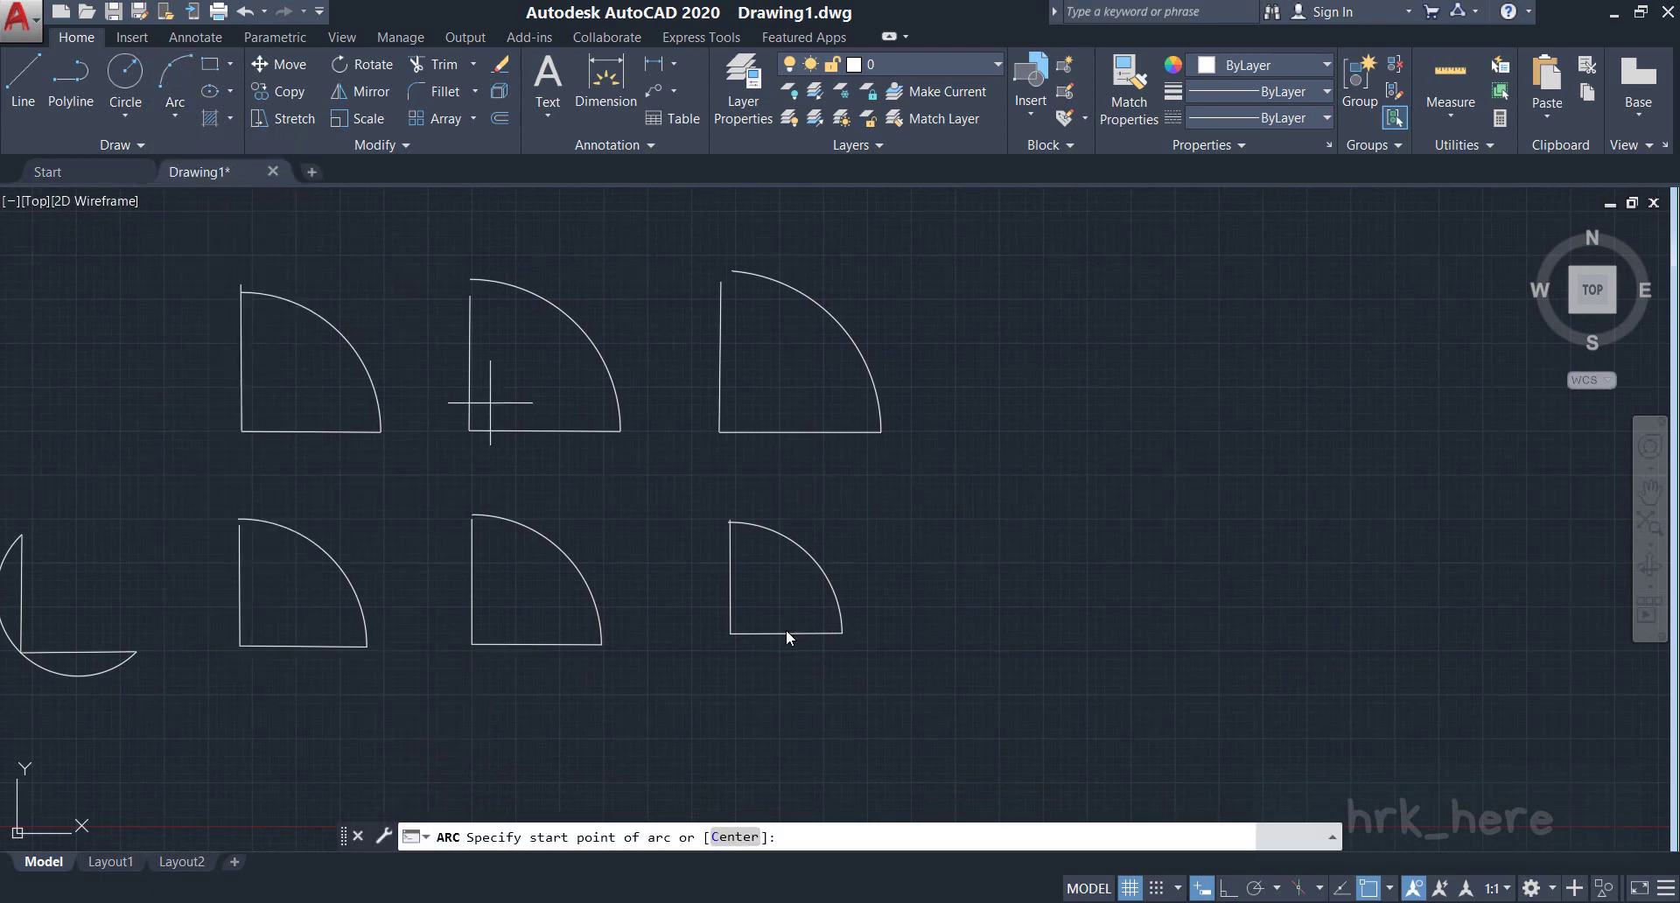
{"action": "left_click", "coordinate": [1017, 582]}
{"action": "left_click", "coordinate": [1058, 449]}
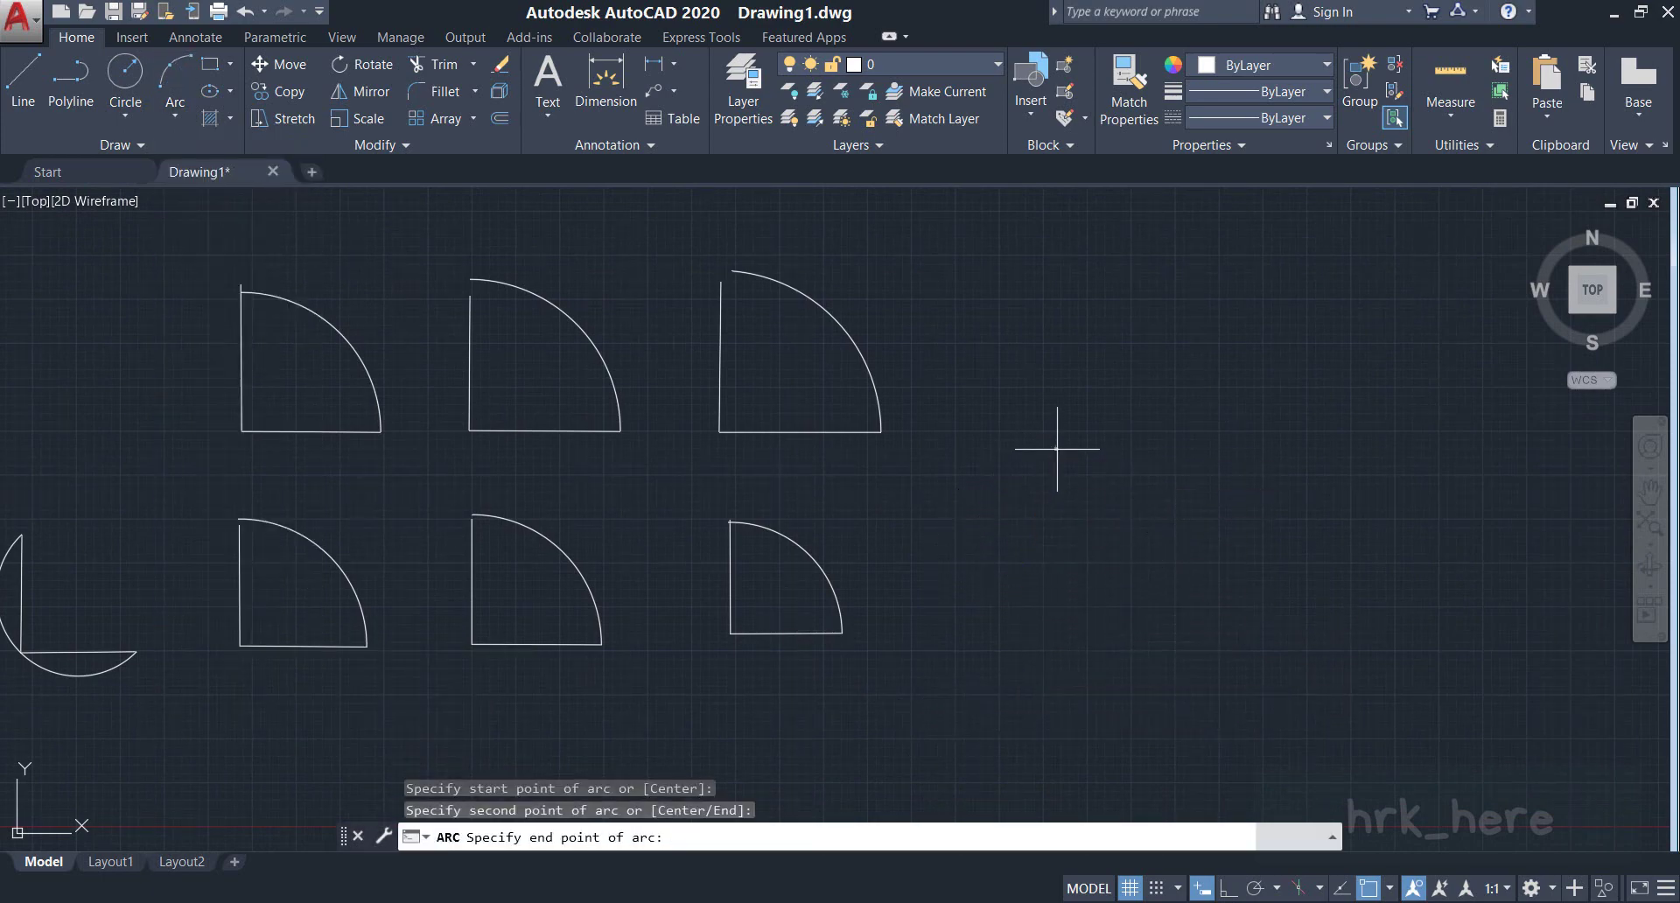
{"action": "left_click", "coordinate": [1150, 422]}
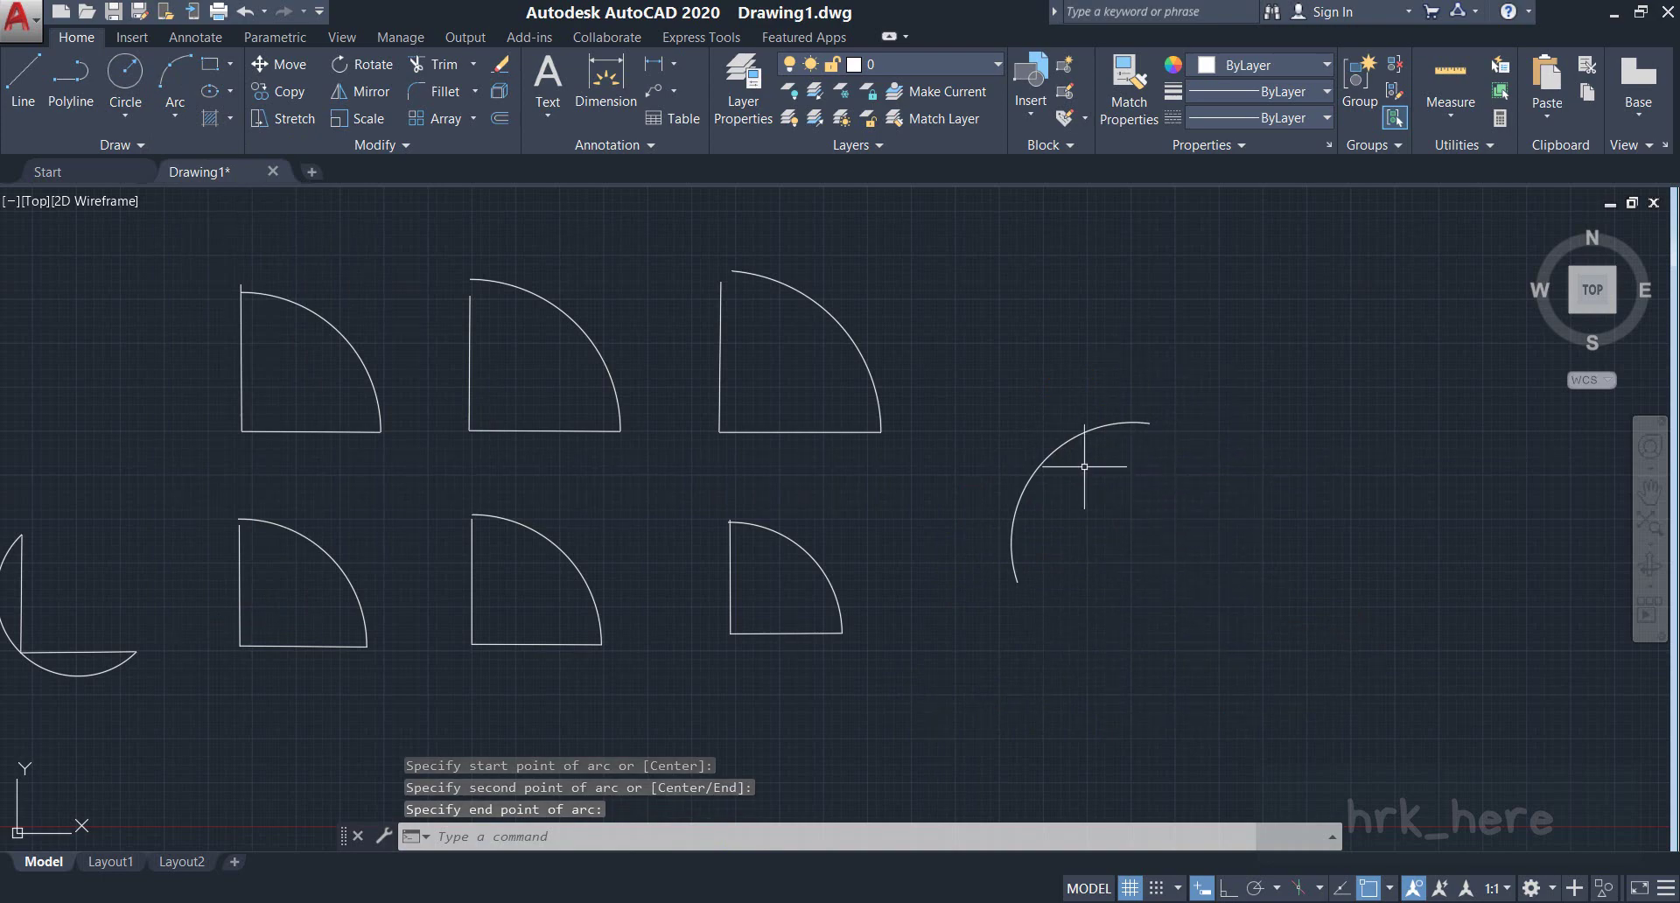
Step: Continue a tangent arc from the first arc's end to form an S-curve
{"action": "left_click", "coordinate": [177, 120]}
{"action": "left_click", "coordinate": [183, 609]}
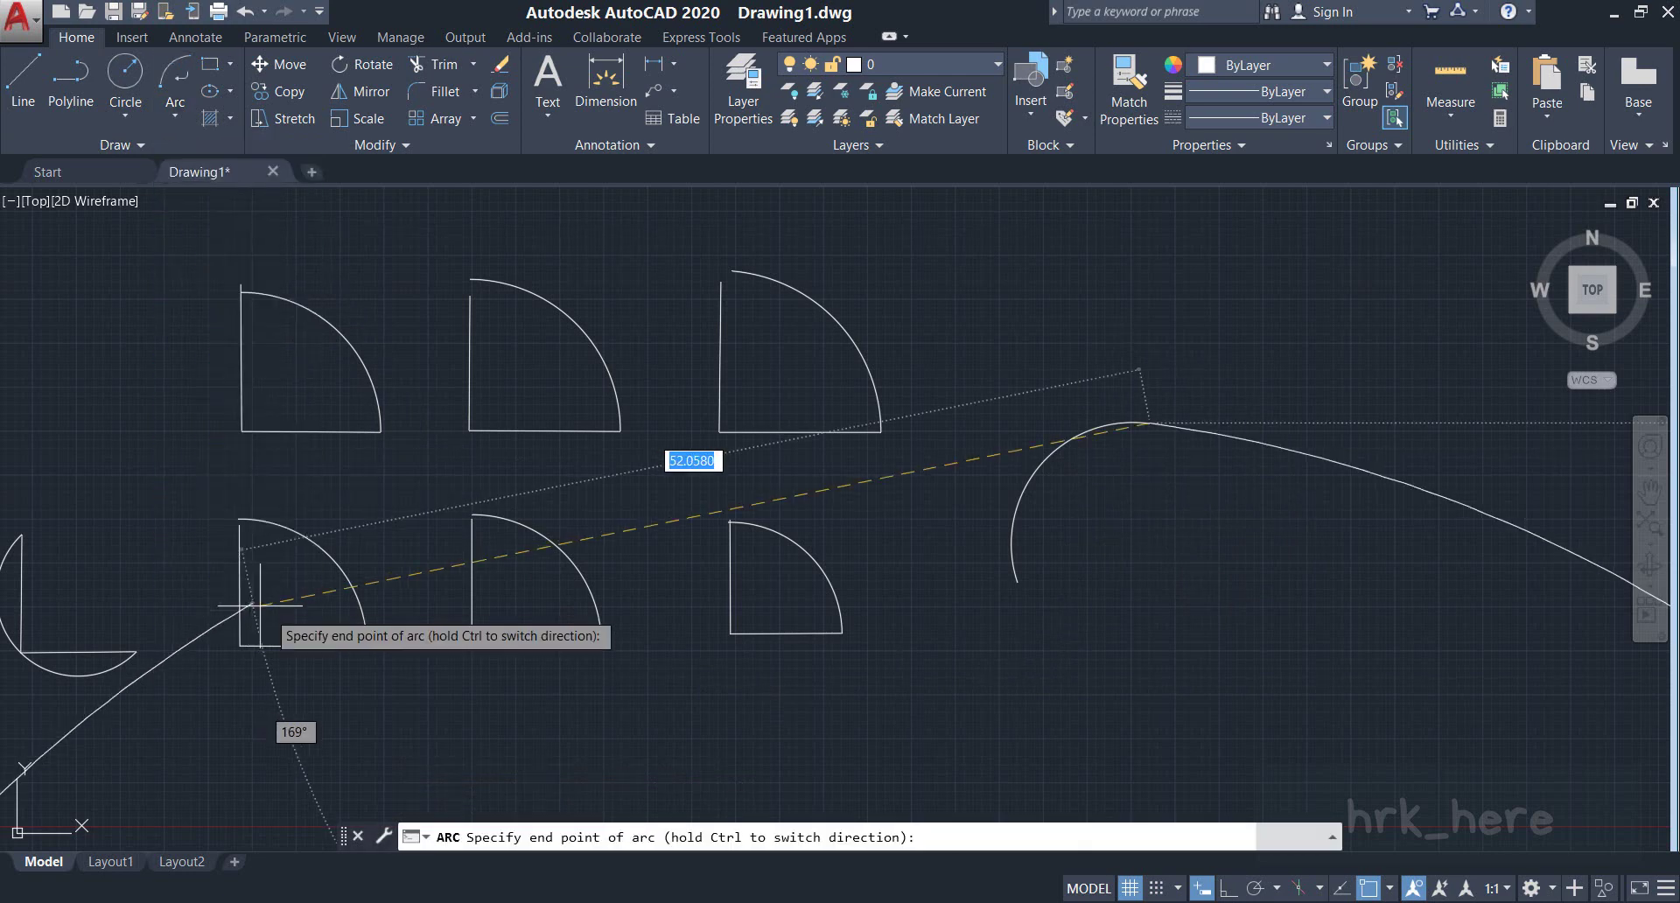
{"action": "left_click", "coordinate": [1272, 270]}
{"action": "middle_click_drag", "start_coordinate": [780, 488], "coordinate": [903, 522]}
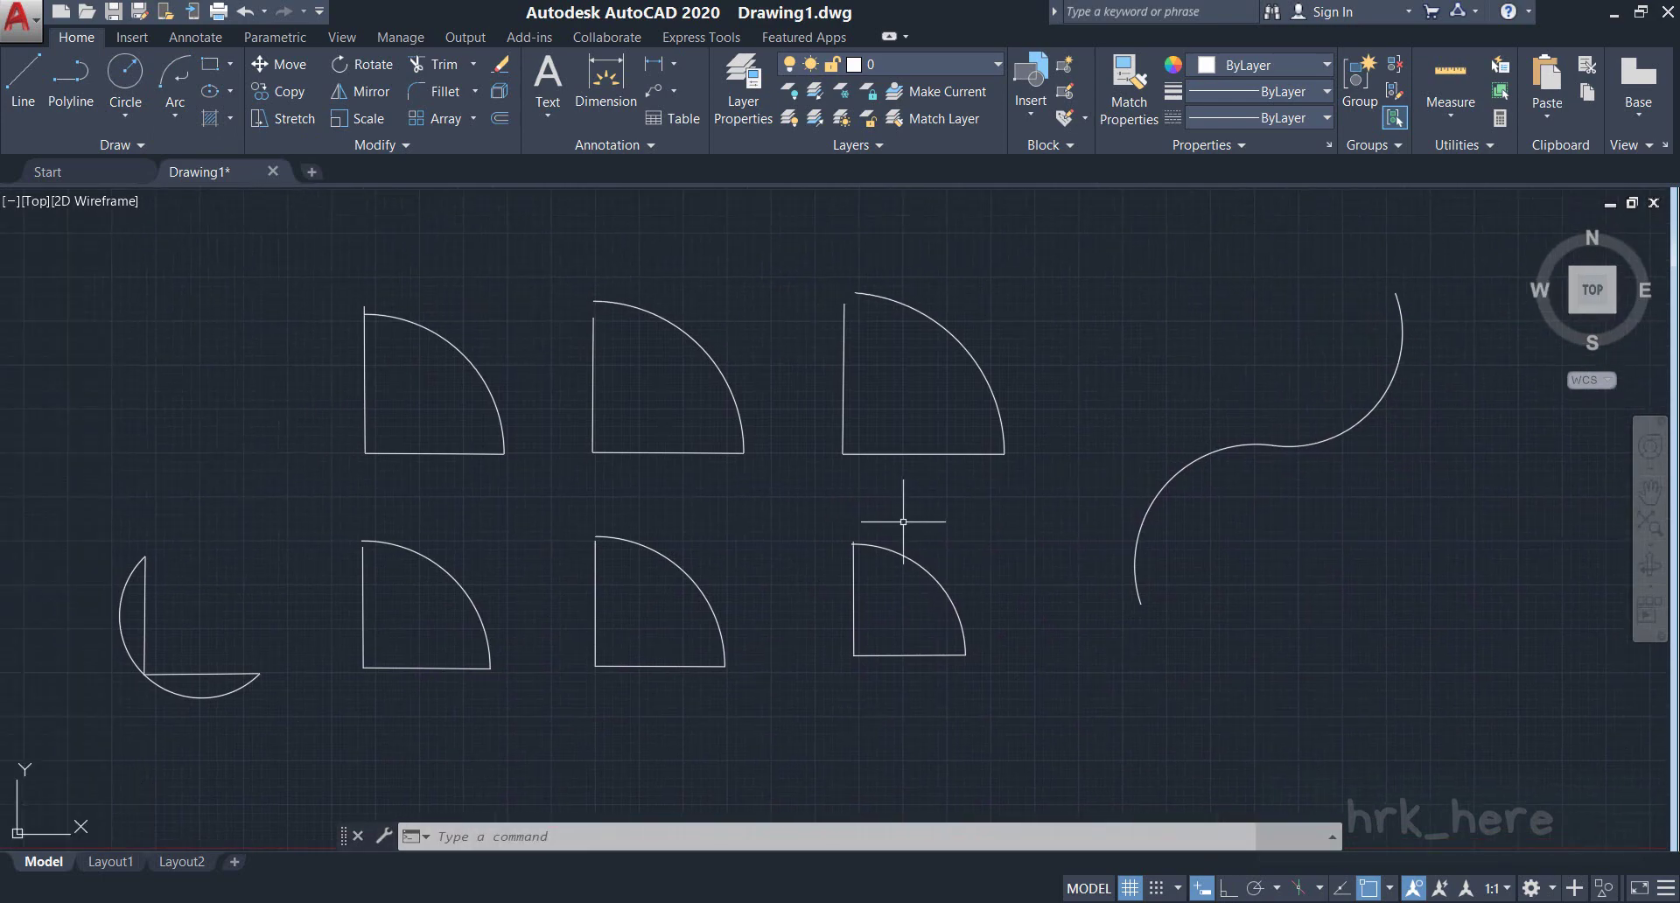